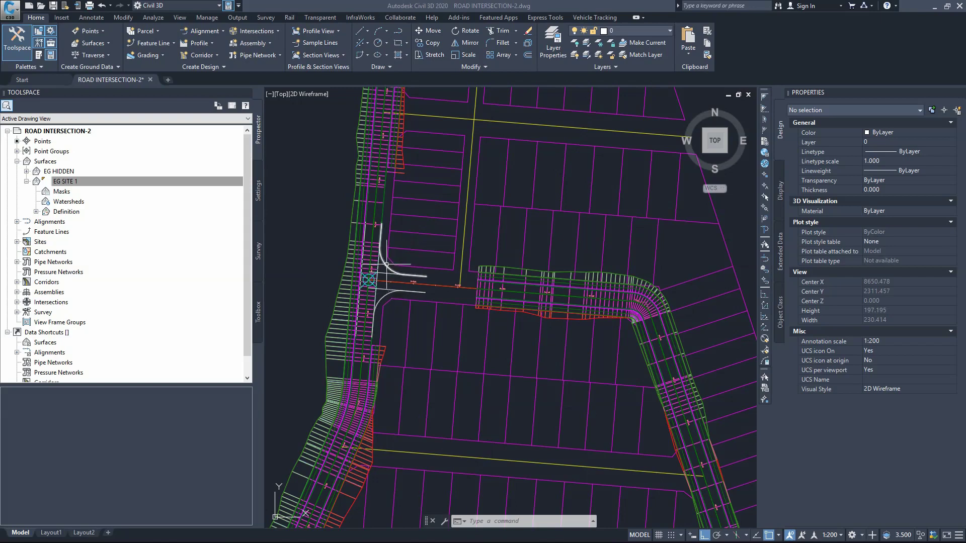
# - Add a region using Assembly -KR-RHS to the Intersection NE quadrant baseline in the properties of Corridor - 1
pyautogui.scroll(2, 386, 272)
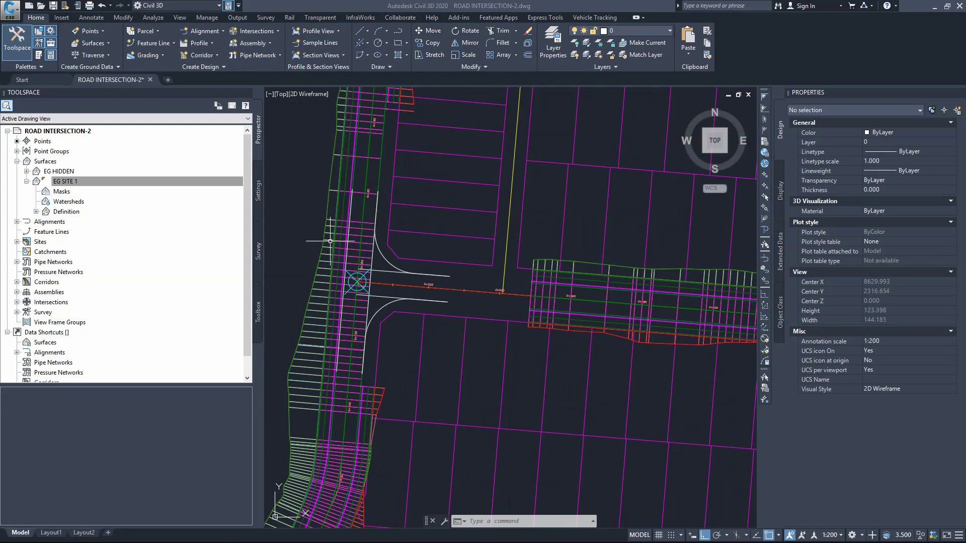
pyautogui.click(330, 257)
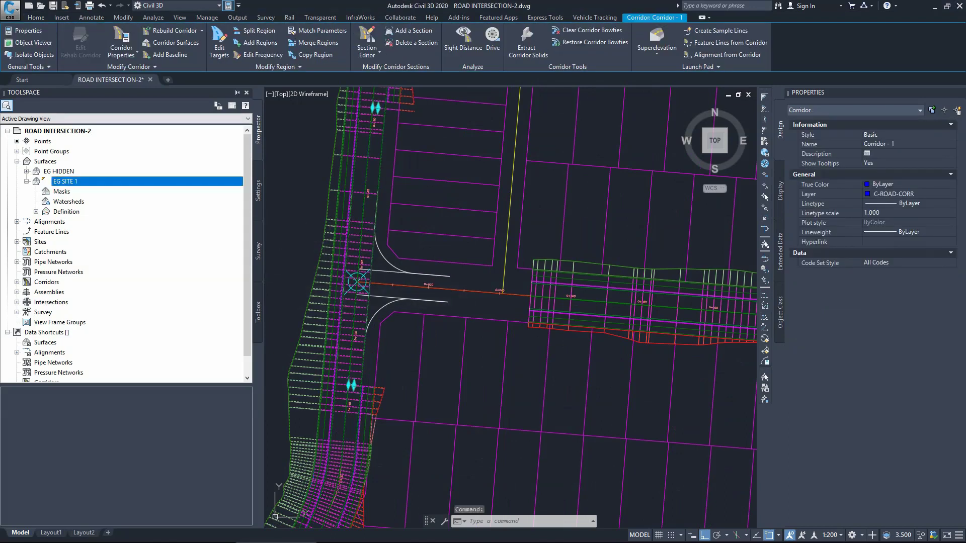
pyautogui.click(121, 40)
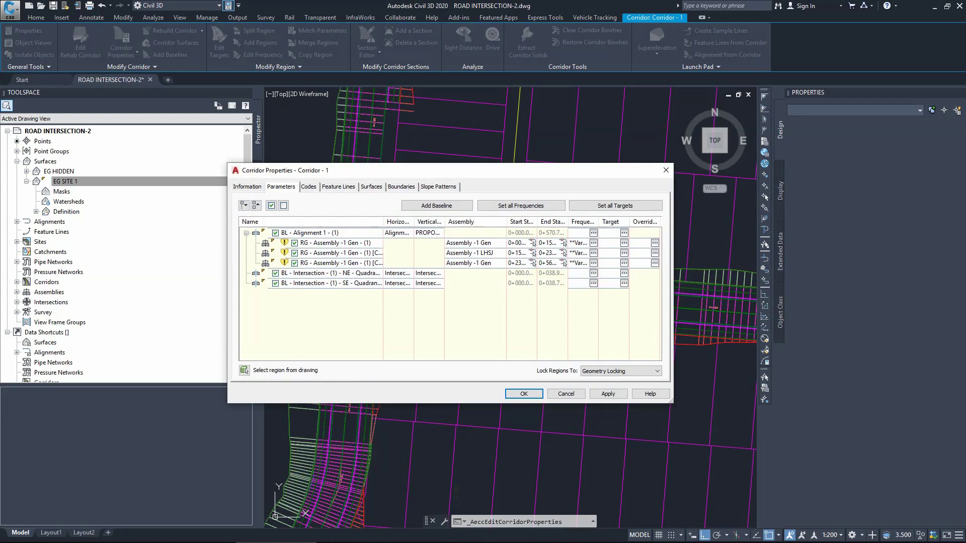
pyautogui.rightClick(307, 273)
pyautogui.click(346, 279)
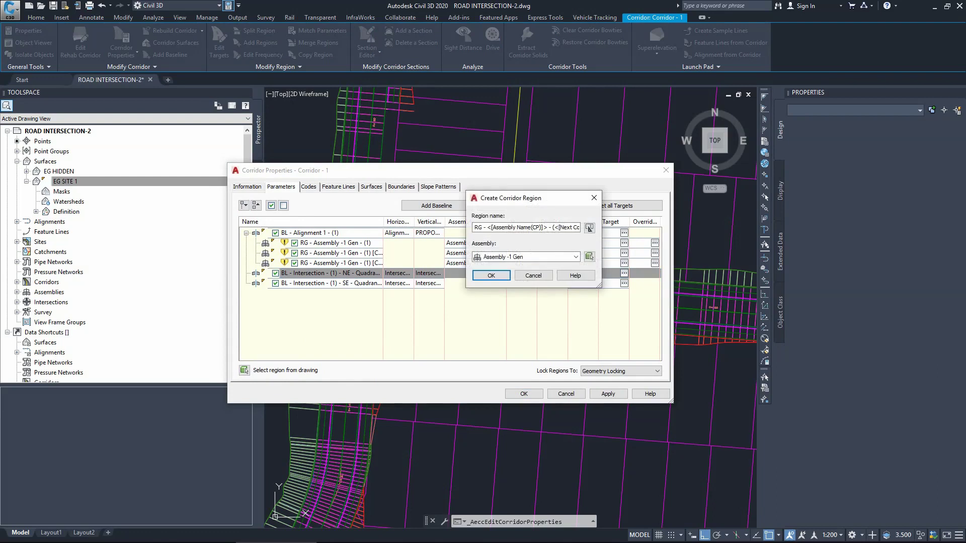
pyautogui.click(575, 257)
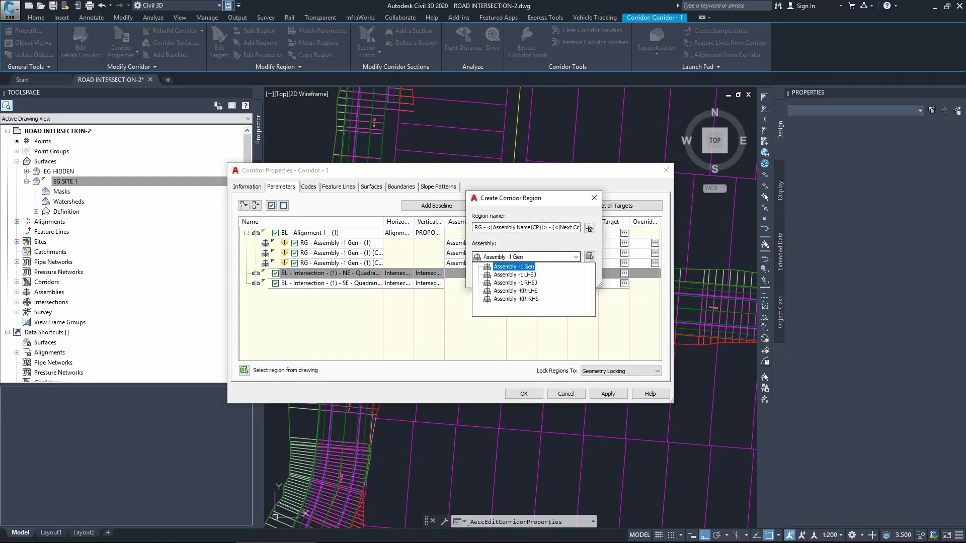
pyautogui.press('Down')
pyautogui.press('Down')
pyautogui.press('Down')
pyautogui.press('Down')
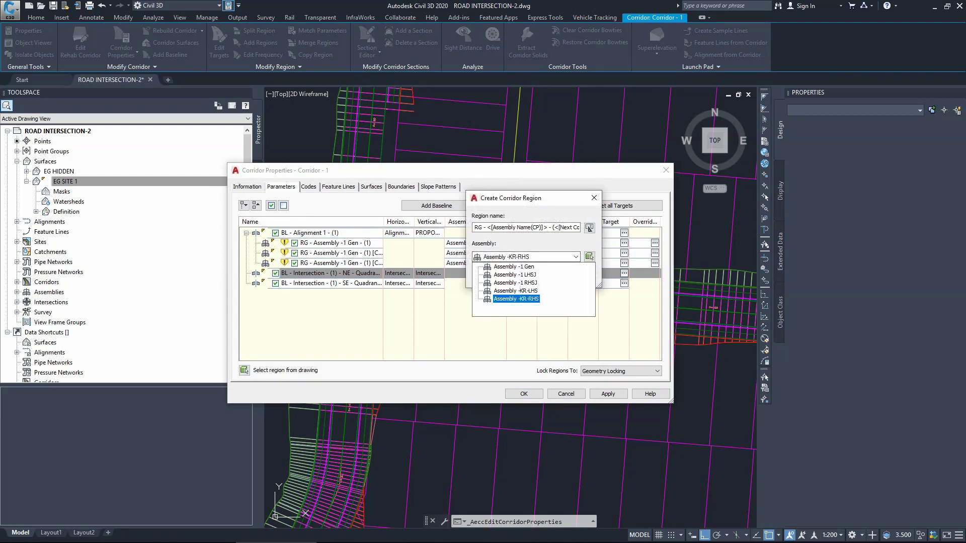
pyautogui.press('Return')
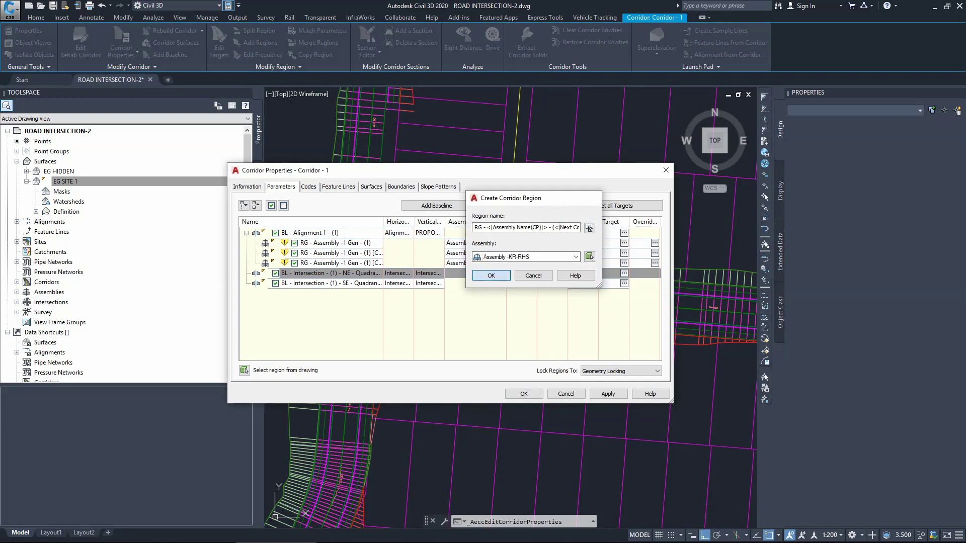
pyautogui.press('Return')
# - Add a region using Assembly -KR-RHS to the Intersection SE quadrant baseline
pyautogui.rightClick(343, 284)
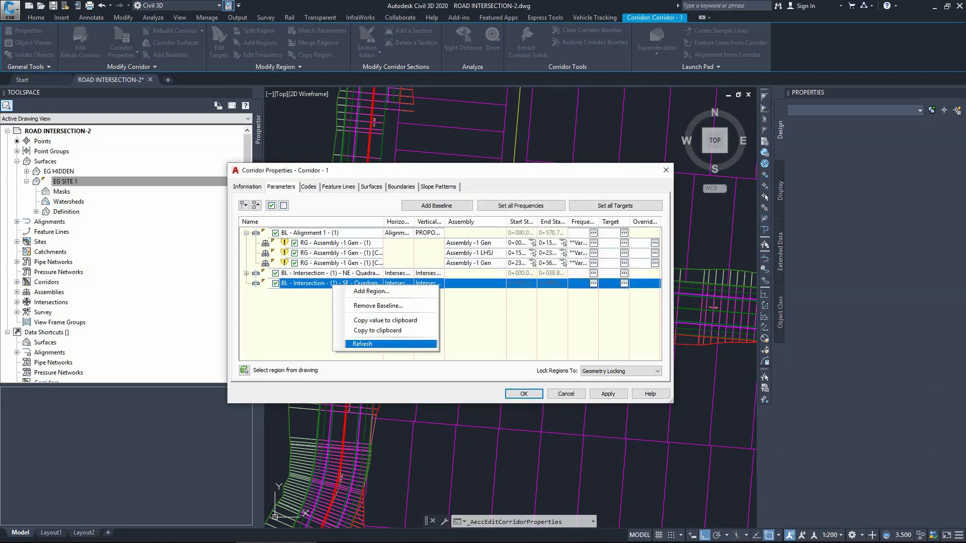
pyautogui.click(352, 291)
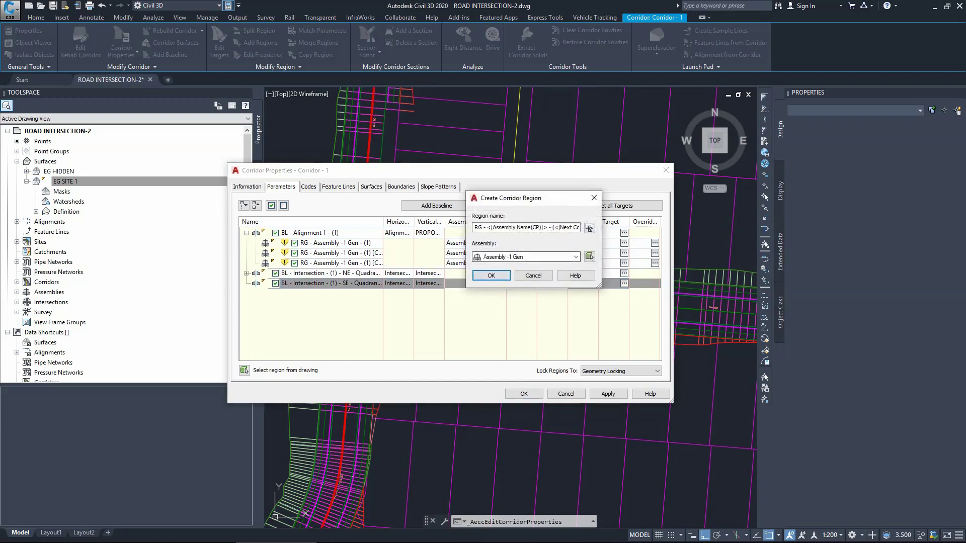
pyautogui.click(525, 257)
pyautogui.click(516, 299)
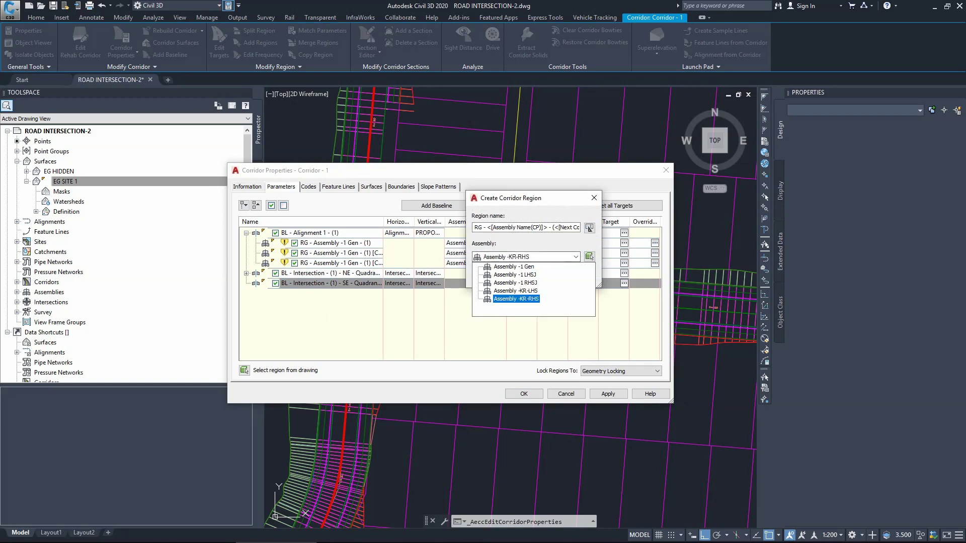
pyautogui.press('Return')
pyautogui.press('Return')
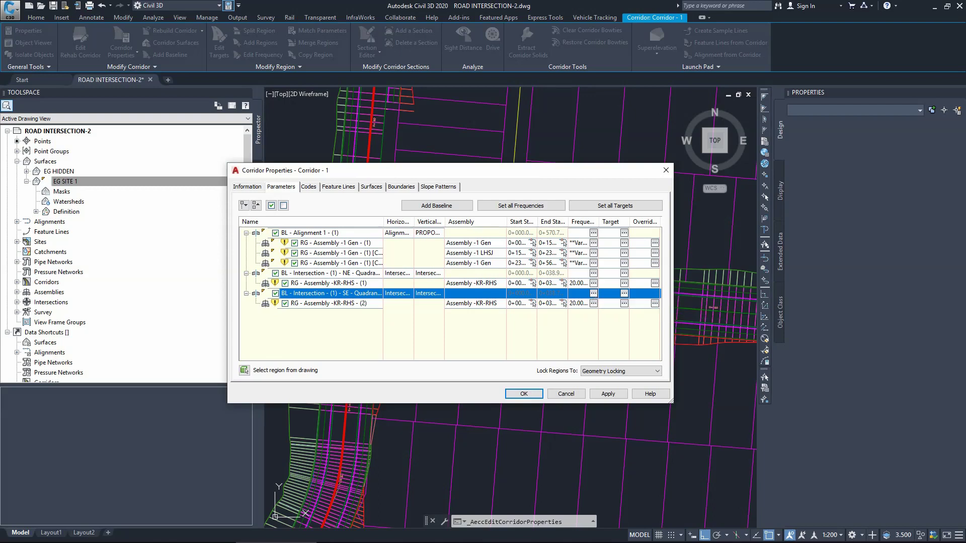
# - Set the SE quadrant baseline's assembly frequency to 1 m along tangents and its curve increment to 1 m
pyautogui.click(594, 294)
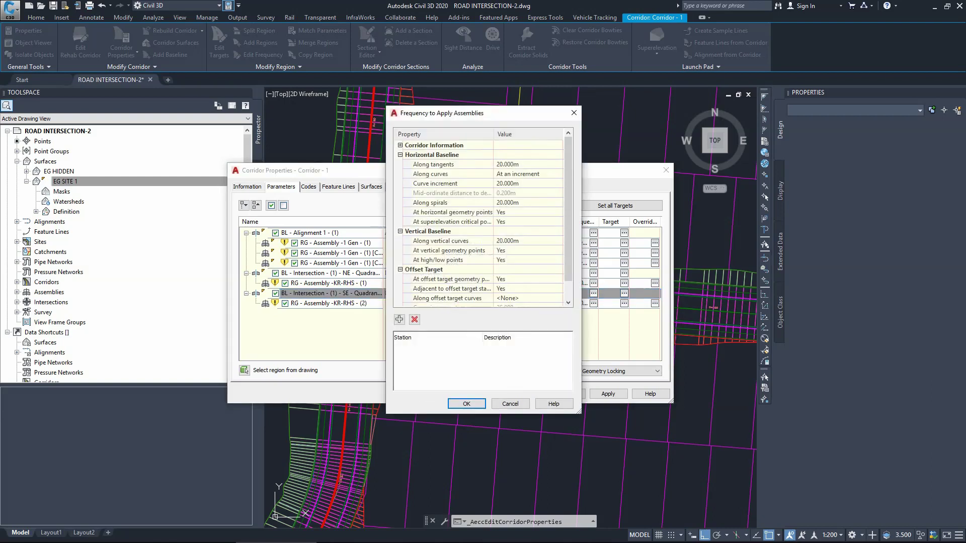
pyautogui.click(524, 164)
pyautogui.moveTo(502, 163); pyautogui.dragTo(495, 163)
pyautogui.write('1')
pyautogui.press('Return')
pyautogui.click(525, 183)
pyautogui.press('Home')
pyautogui.hotkey('shift', 'Right')
pyautogui.hotkey('shift', 'Right')
pyautogui.write('1')
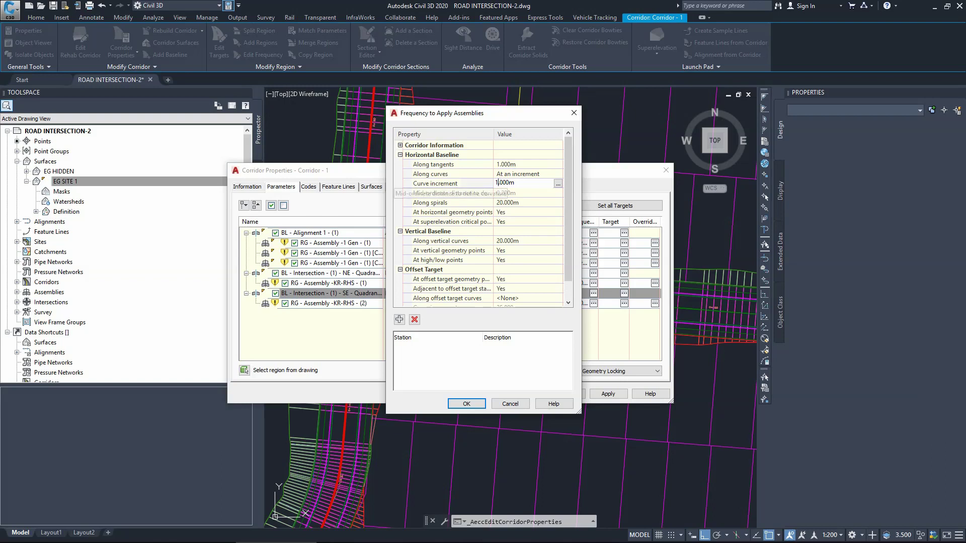
pyautogui.press('Return')
# - Set the SE quadrant baseline's frequency along spirals and along vertical curves to 1 m and accept the frequency settings
pyautogui.click(525, 202)
pyautogui.press('Home')
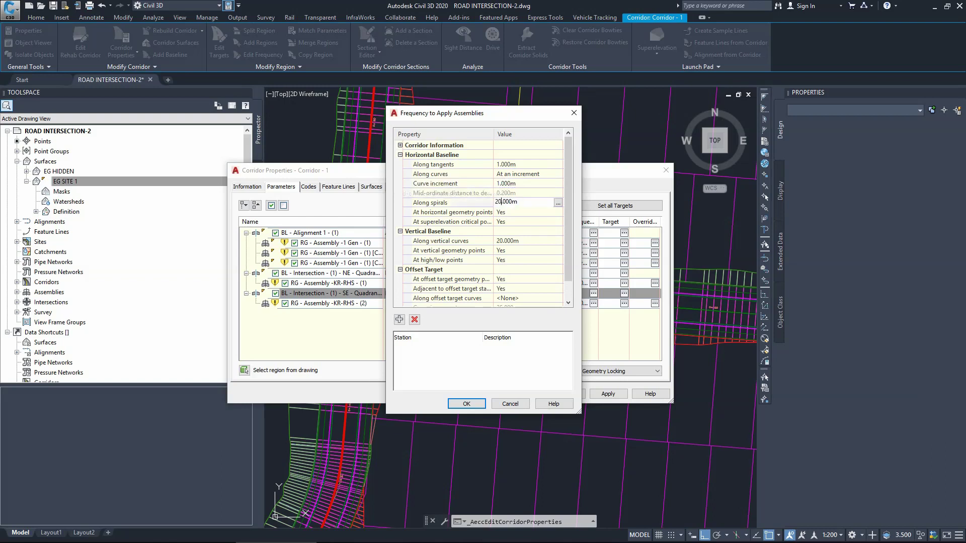
pyautogui.hotkey('shift', 'Right')
pyautogui.hotkey('shift', 'Right')
pyautogui.write('41')
pyautogui.press('BackSpace')
pyautogui.press('BackSpace')
pyautogui.write('1')
pyautogui.press('Return')
pyautogui.click(523, 240)
pyautogui.moveTo(502, 240); pyautogui.dragTo(495, 240)
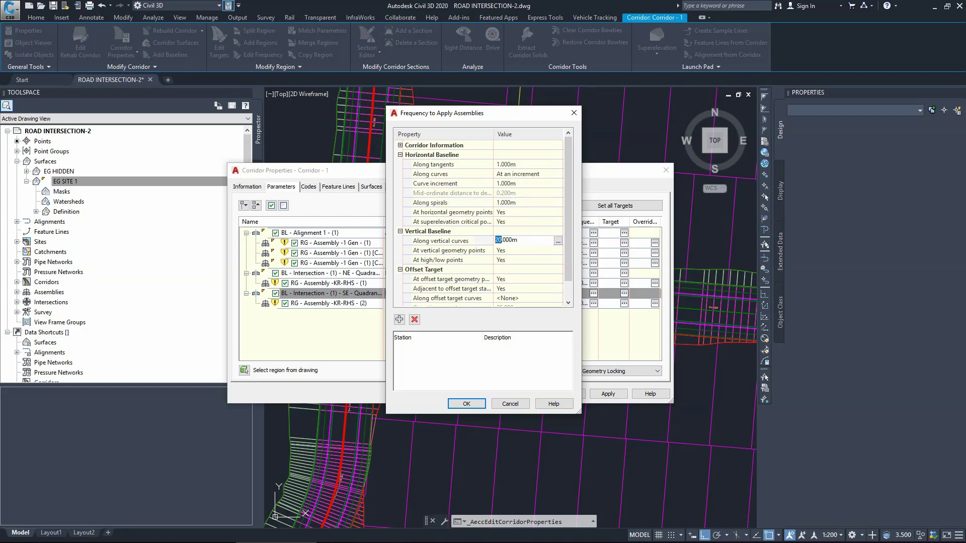
pyautogui.write('1')
pyautogui.click(466, 404)
# - Set the assembly frequency of the NE quadrant's region to 1 m along tangents and its curve increment to 1 m
pyautogui.click(593, 303)
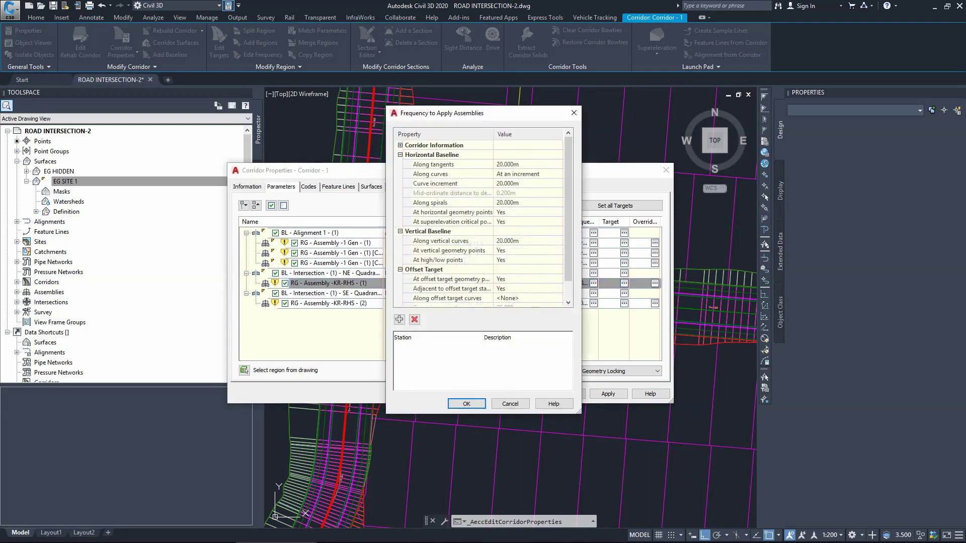
pyautogui.click(523, 164)
pyautogui.press('Home')
pyautogui.hotkey('shift', 'Right')
pyautogui.hotkey('shift', 'Right')
pyautogui.write('1')
pyautogui.press('Return')
pyautogui.click(523, 183)
pyautogui.moveTo(495, 183); pyautogui.dragTo(502, 183)
pyautogui.write('1')
pyautogui.press('Return')
# - Set the NE quadrant region's frequency along spirals and along vertical curves to 1 m
pyautogui.click(524, 202)
pyautogui.moveTo(495, 202); pyautogui.dragTo(501, 202)
pyautogui.write('1')
pyautogui.press('Return')
pyautogui.click(524, 241)
pyautogui.write('1')
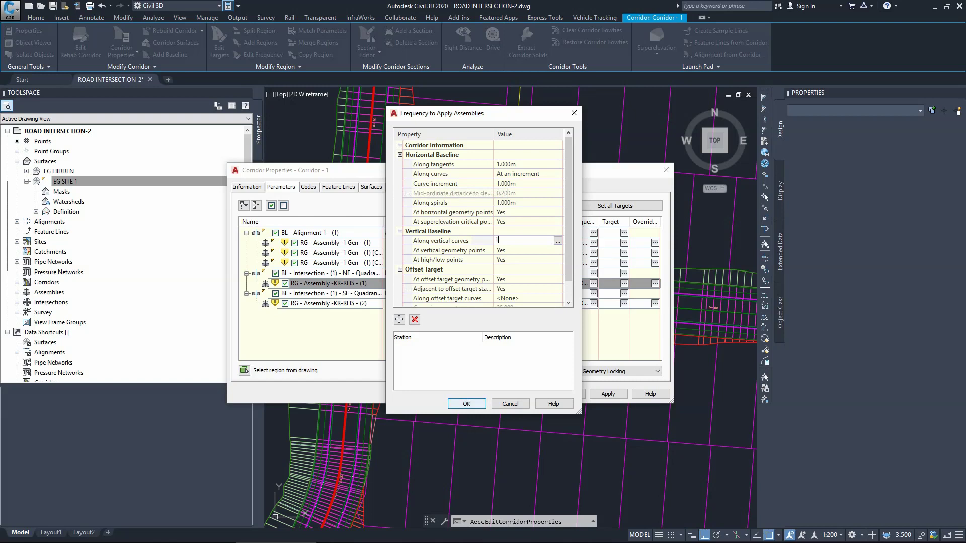
pyautogui.press('Return')
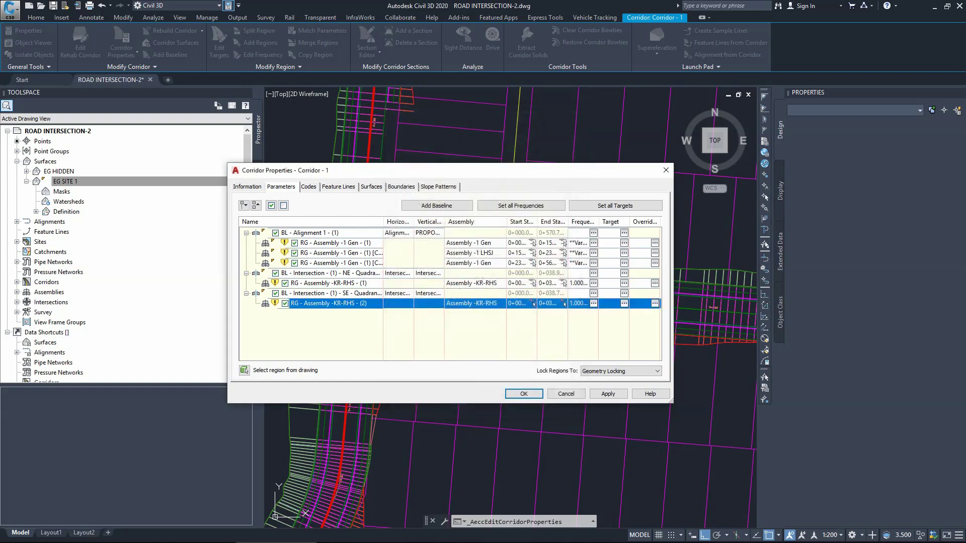
# - Accept the corridor properties, rebuild the corridor, and clear all events from the Event Viewer
pyautogui.press('Return')
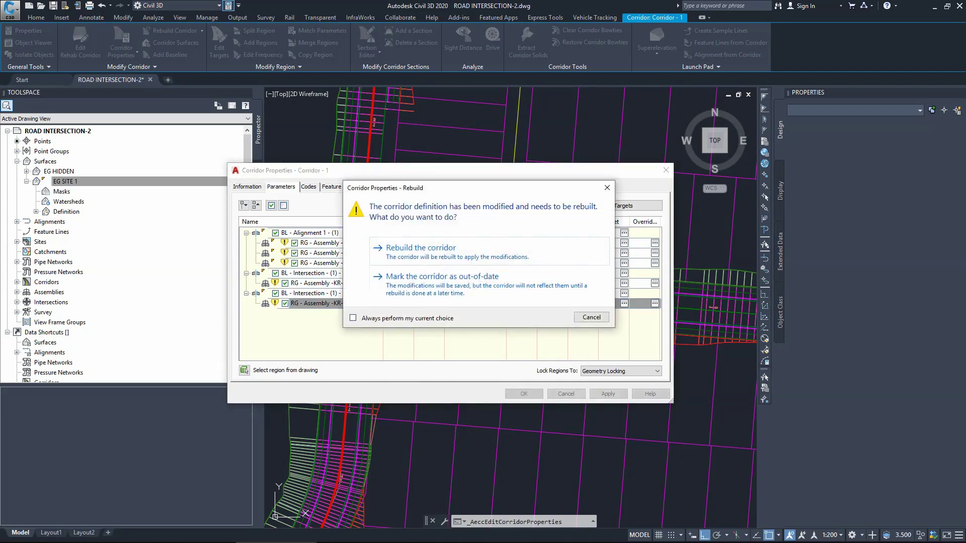
pyautogui.press('Return')
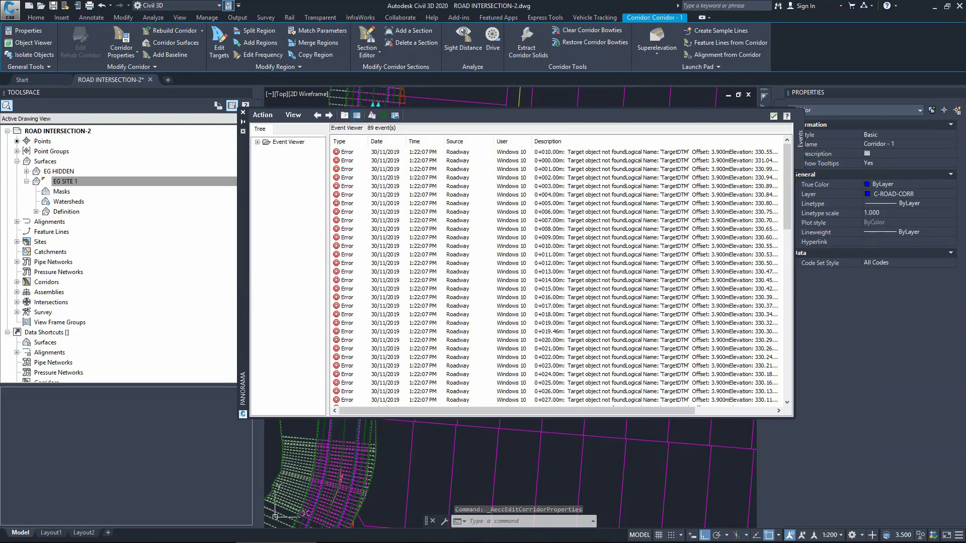
pyautogui.hotkey('alt', 'a')
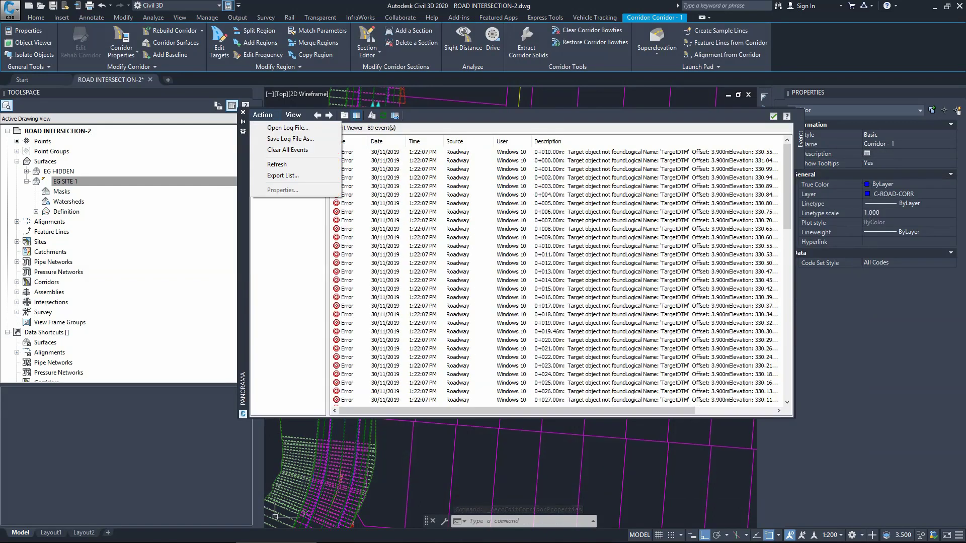
pyautogui.press('Down')
pyautogui.press('Down')
pyautogui.press('Down')
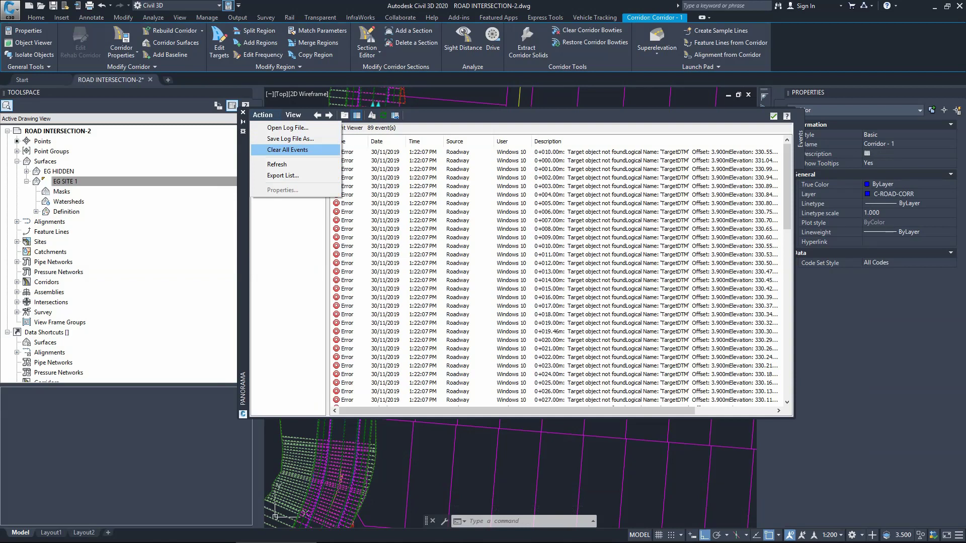
pyautogui.press('Up')
pyautogui.press('Up')
pyautogui.press('Up')
pyautogui.press('Down')
pyautogui.press('Down')
pyautogui.press('Down')
pyautogui.press('Return')
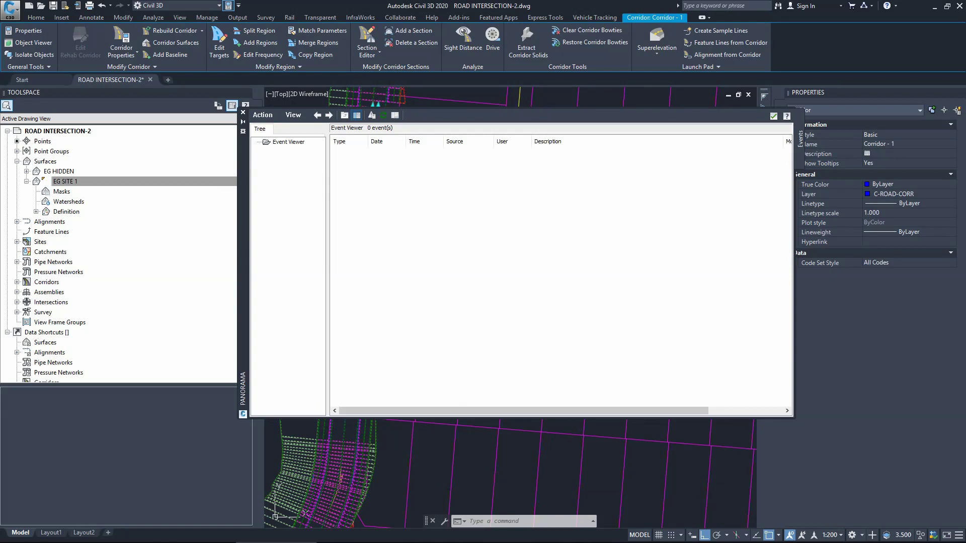
# - Remove the Event Viewer from the drawing area and deselect the corridor
pyautogui.click(65, 181)
pyautogui.moveTo(243, 251); pyautogui.dragTo(965, 252)
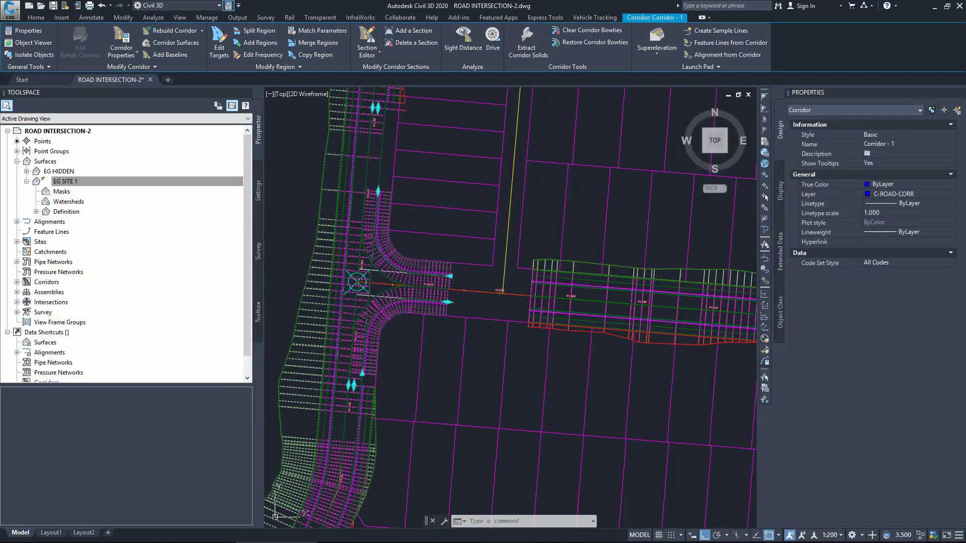
pyautogui.click(301, 207)
pyautogui.press('Escape')
pyautogui.press('Escape')
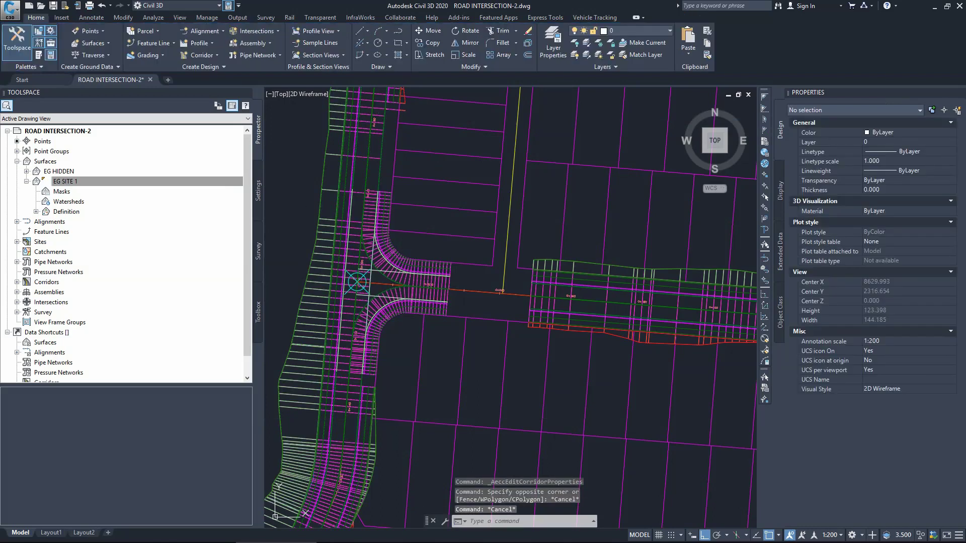
# - Start a polyline at the intersection and set the current drawing colour to Blue
pyautogui.click(377, 283)
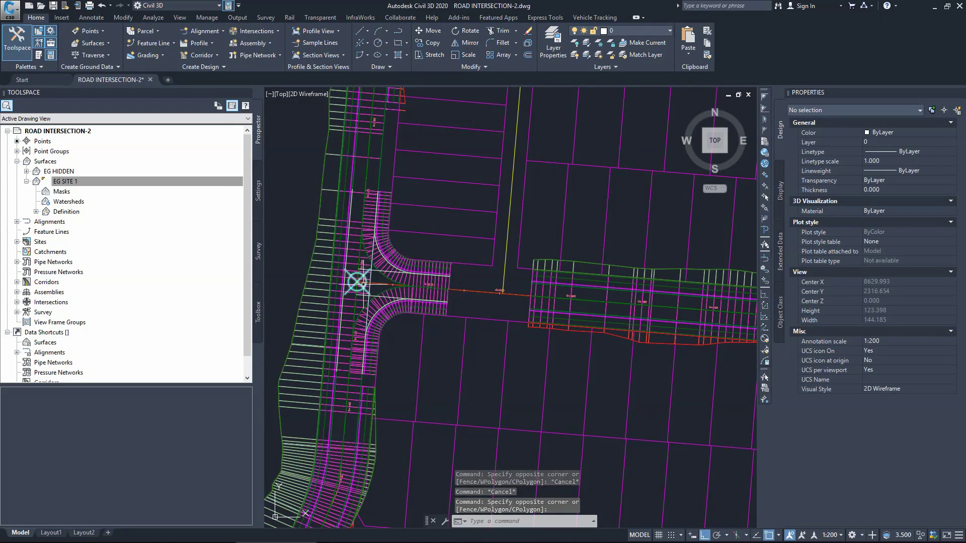
pyautogui.scroll(2, 361, 282)
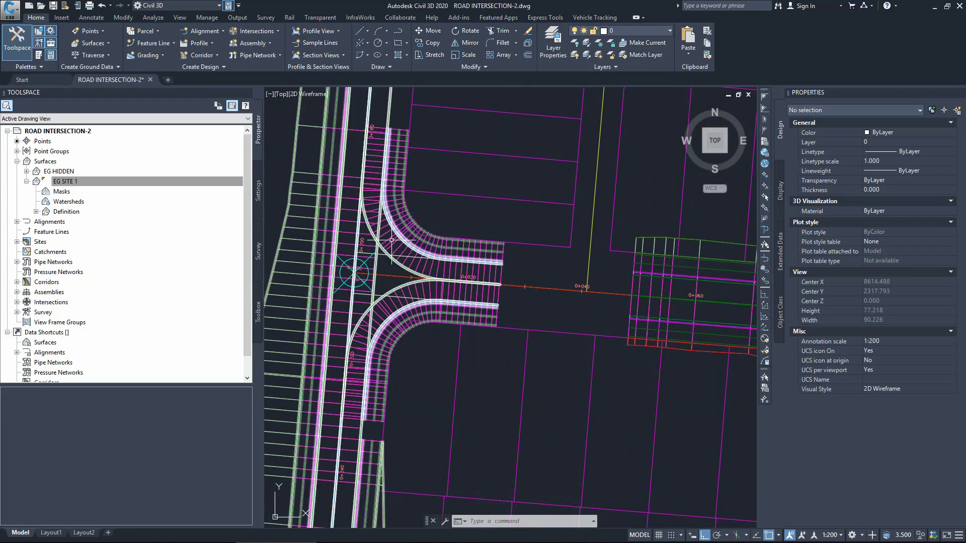
pyautogui.moveTo(392, 240)
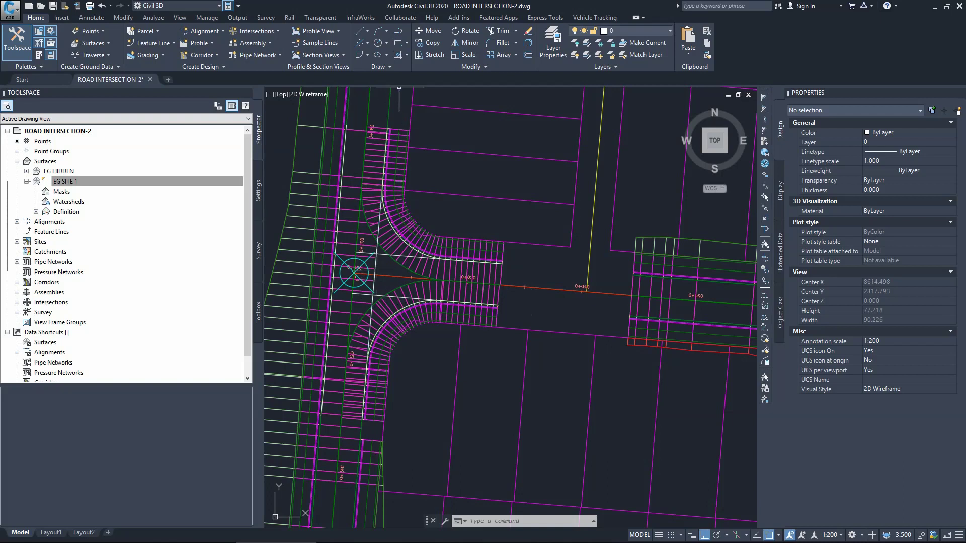
pyautogui.click(360, 54)
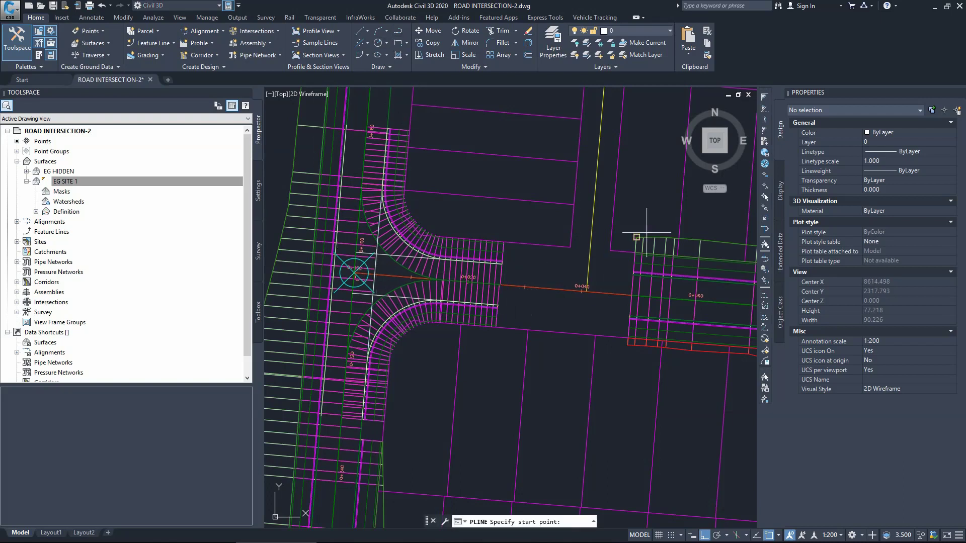
pyautogui.click(906, 133)
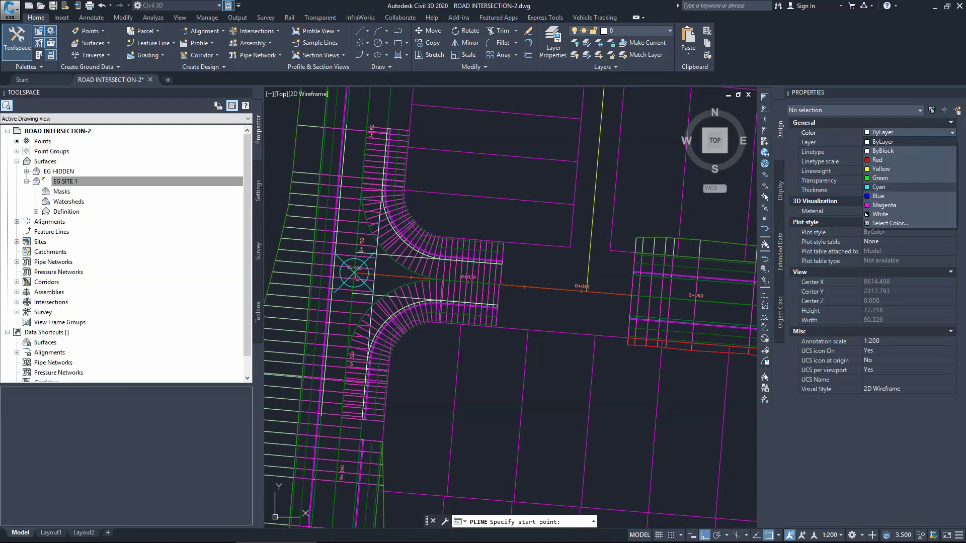
pyautogui.click(878, 196)
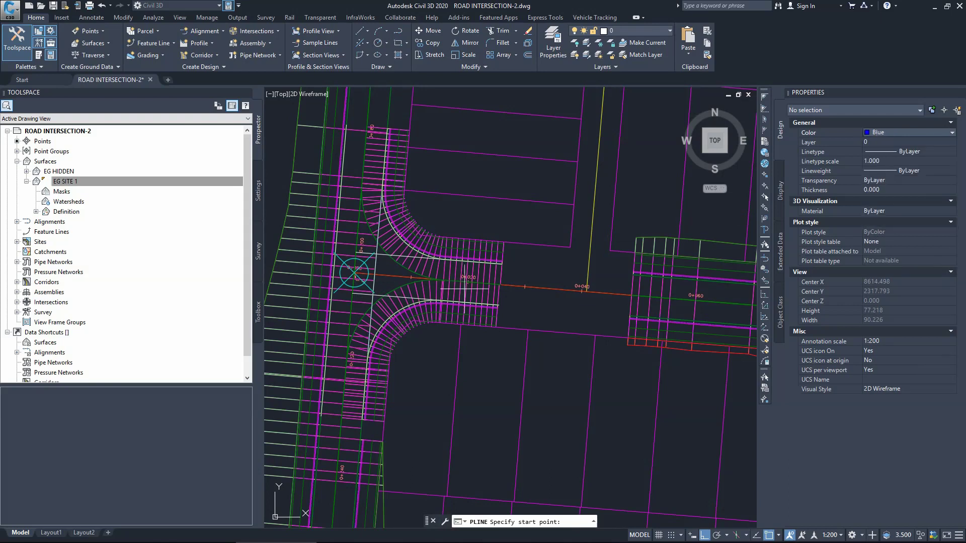
# - Trace a polyline loop along the side road's centreline, the main road's east edge and the NE curb return, back to its start
pyautogui.click(500, 285)
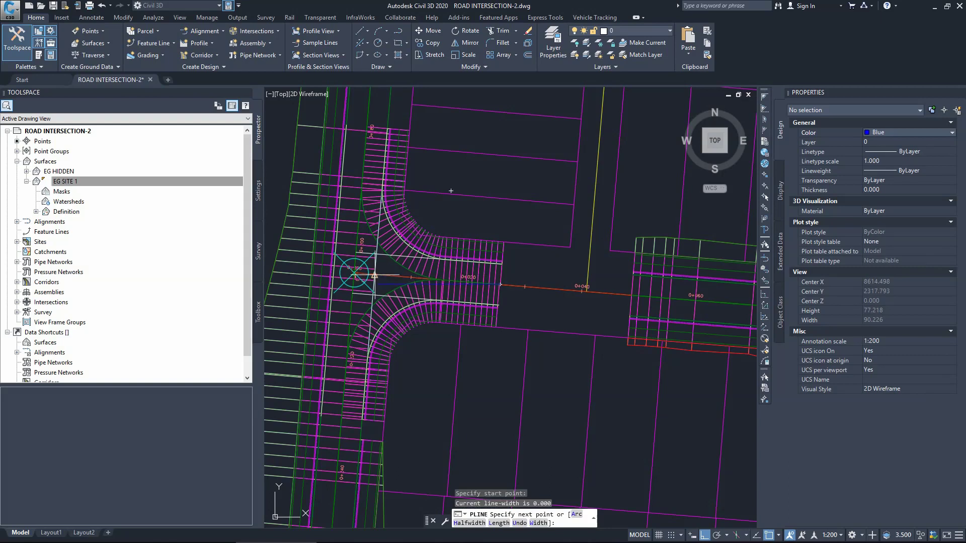
pyautogui.click(375, 275)
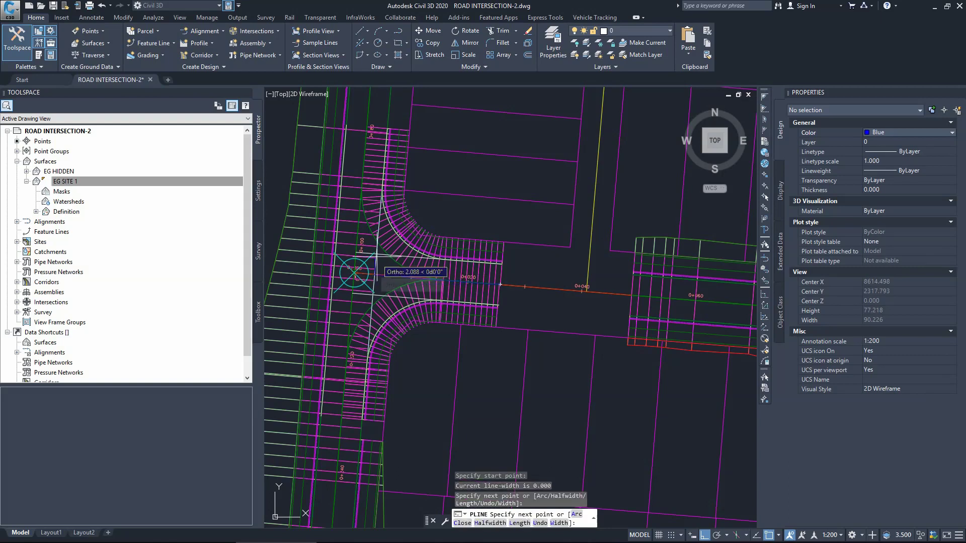
pyautogui.click(381, 196)
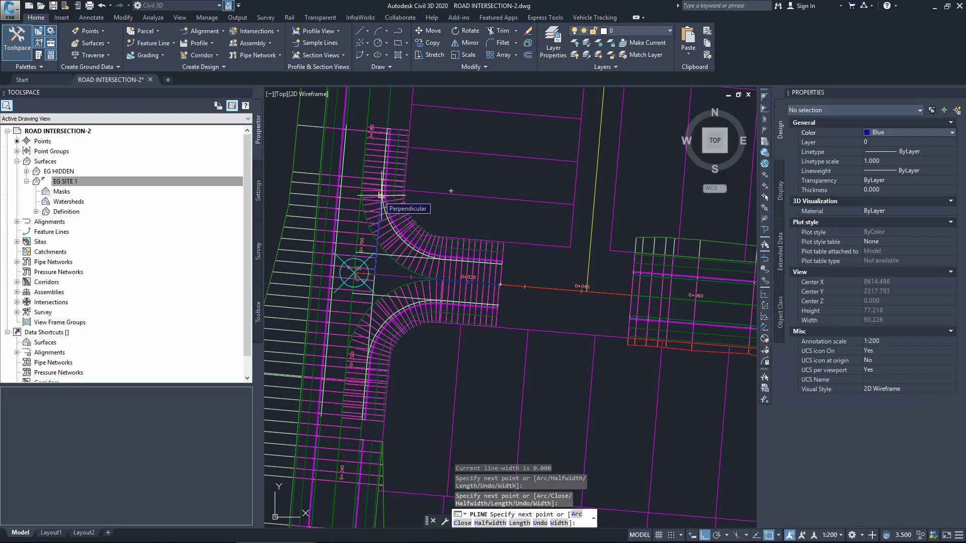
pyautogui.click(390, 223)
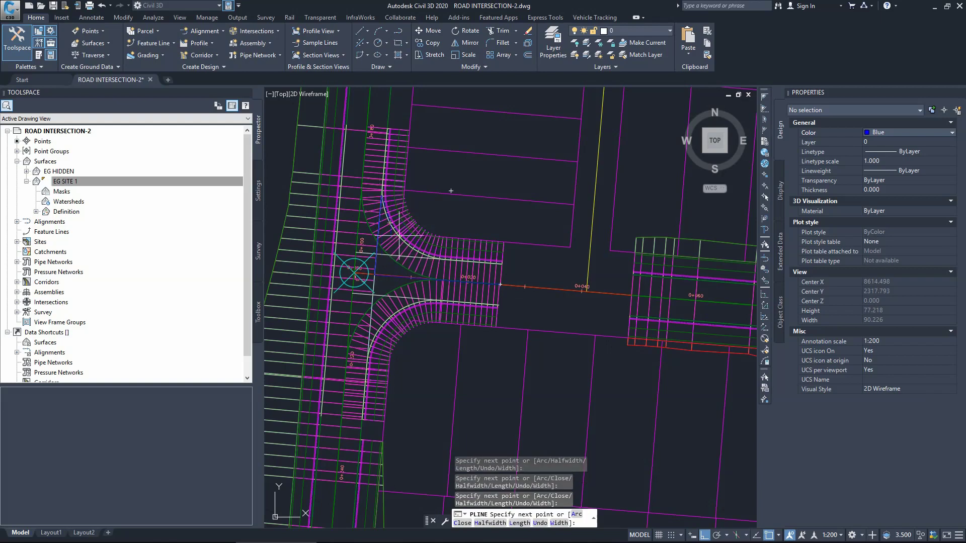
pyautogui.click(415, 251)
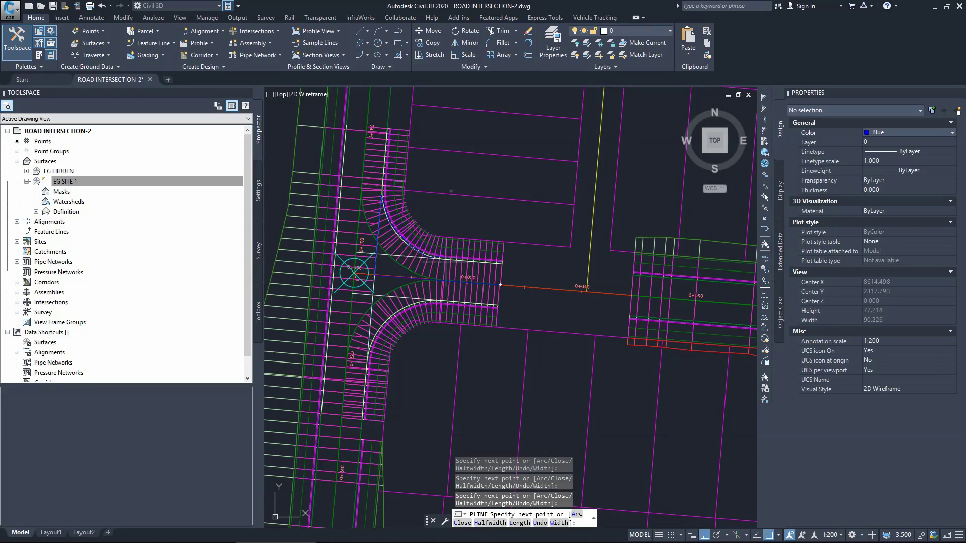
pyautogui.click(502, 262)
pyautogui.click(499, 285)
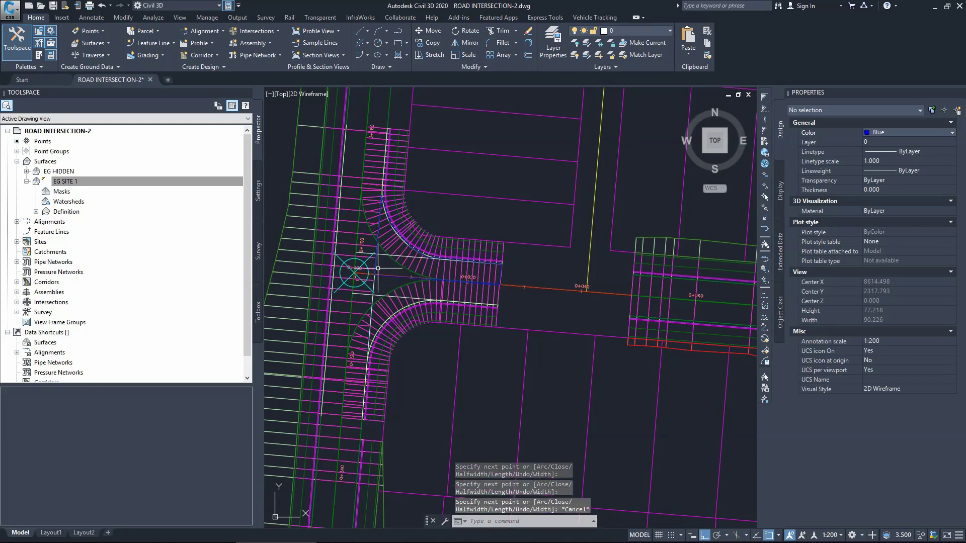
pyautogui.press('Escape')
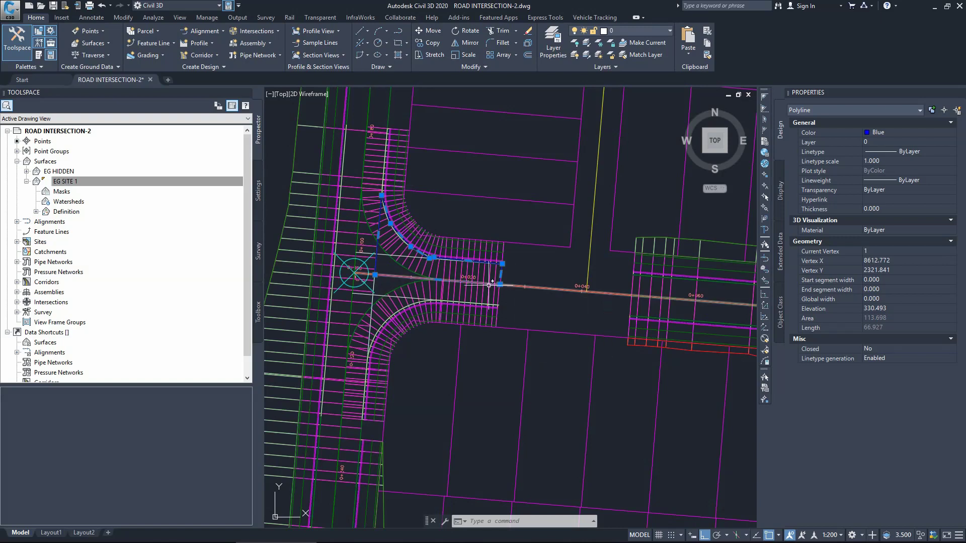
# - Erase the blue polyline traced around the NE curb return
pyautogui.press('Escape')
pyautogui.click(376, 258)
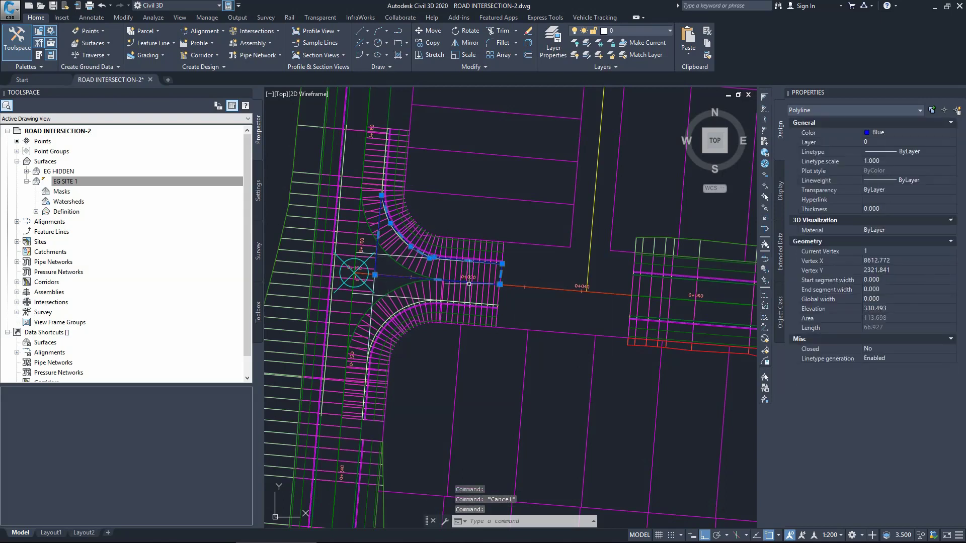
pyautogui.press('Delete')
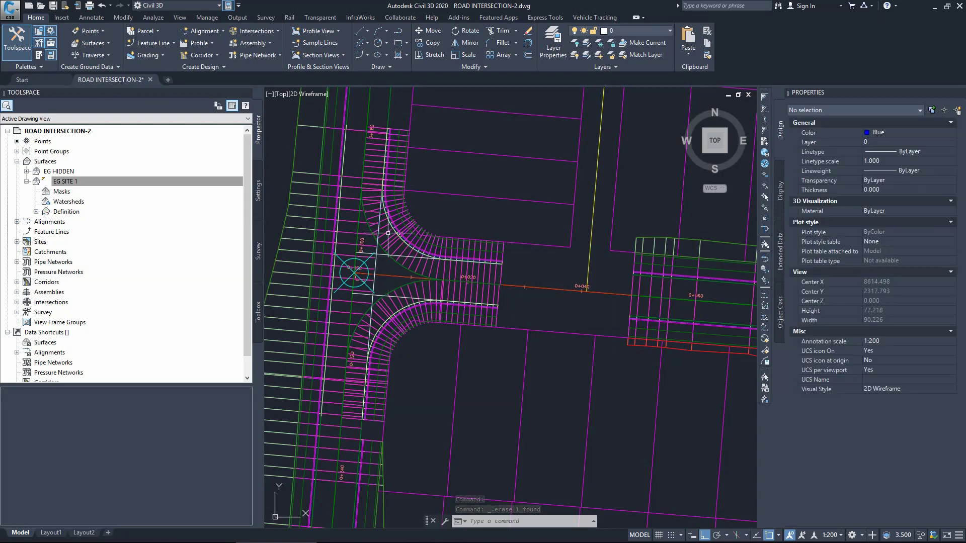
# - Edit the targets of the corridor's NE curb-return region and set its DaylightGeneral target surface to EG SITE 1
pyautogui.click(387, 232)
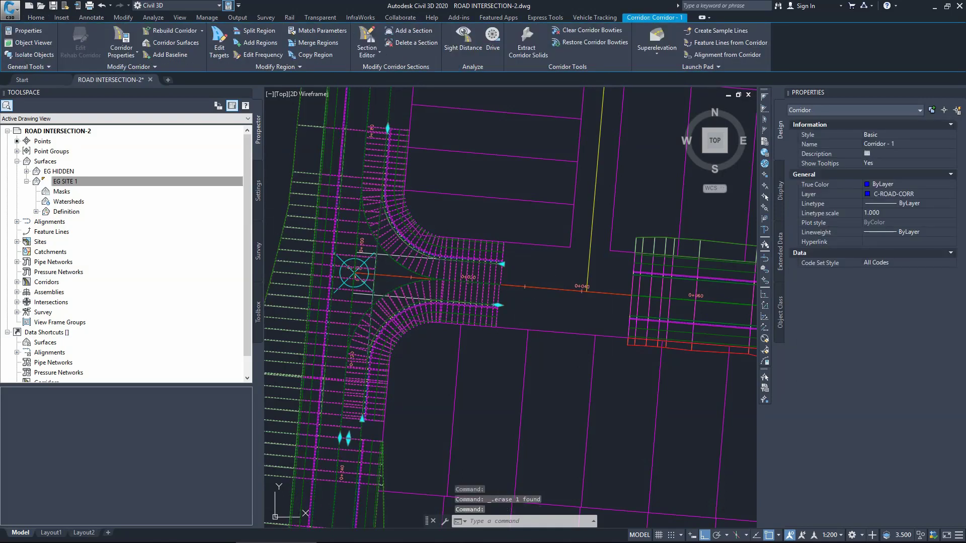
pyautogui.click(219, 45)
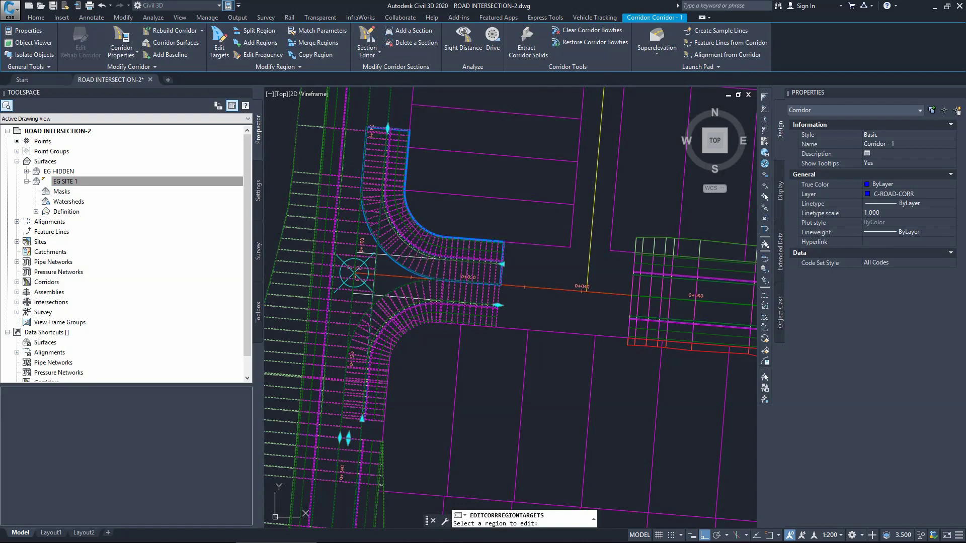
pyautogui.click(433, 252)
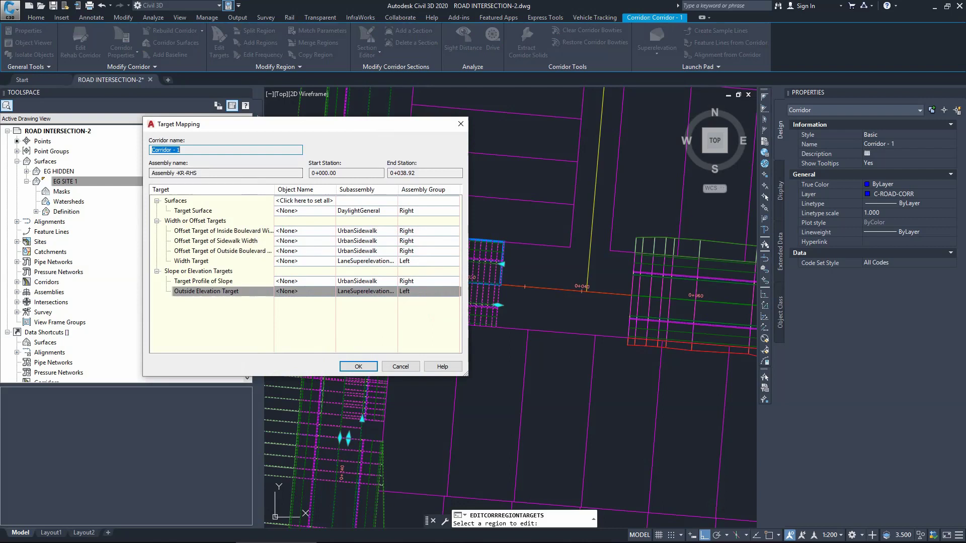
pyautogui.click(304, 210)
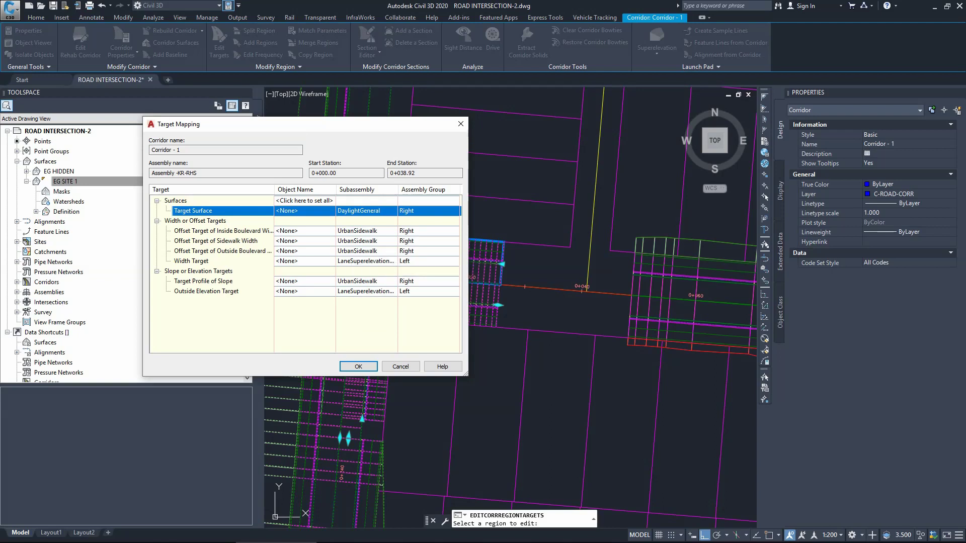
pyautogui.click(304, 211)
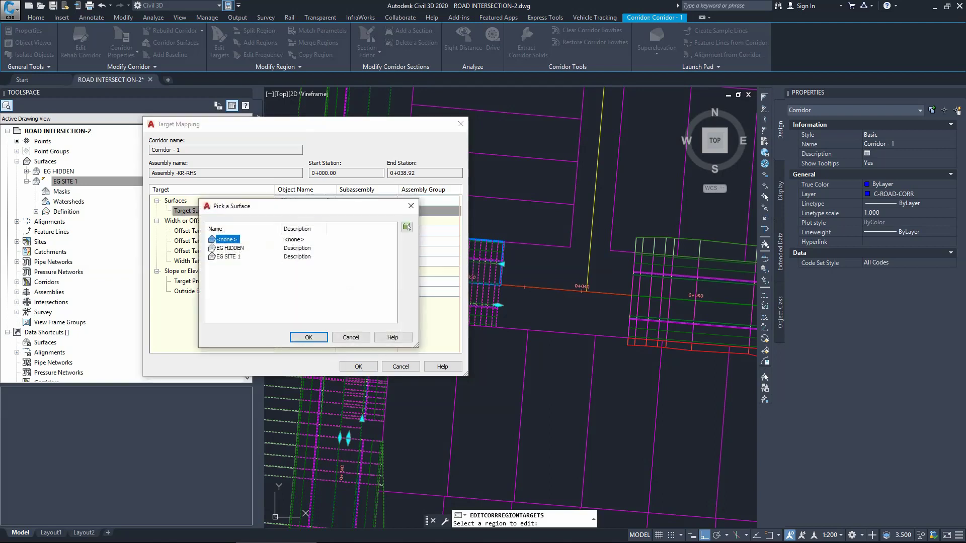
pyautogui.click(229, 256)
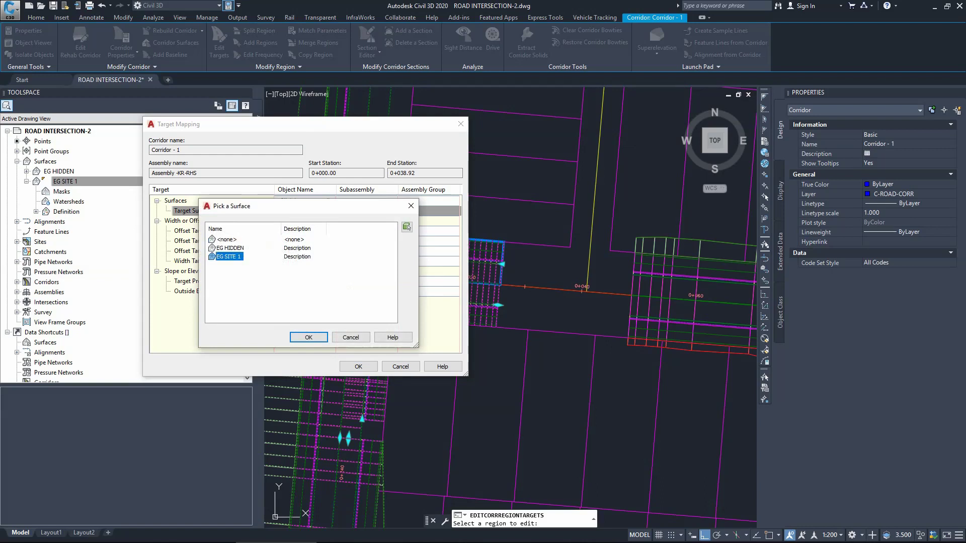
pyautogui.click(308, 337)
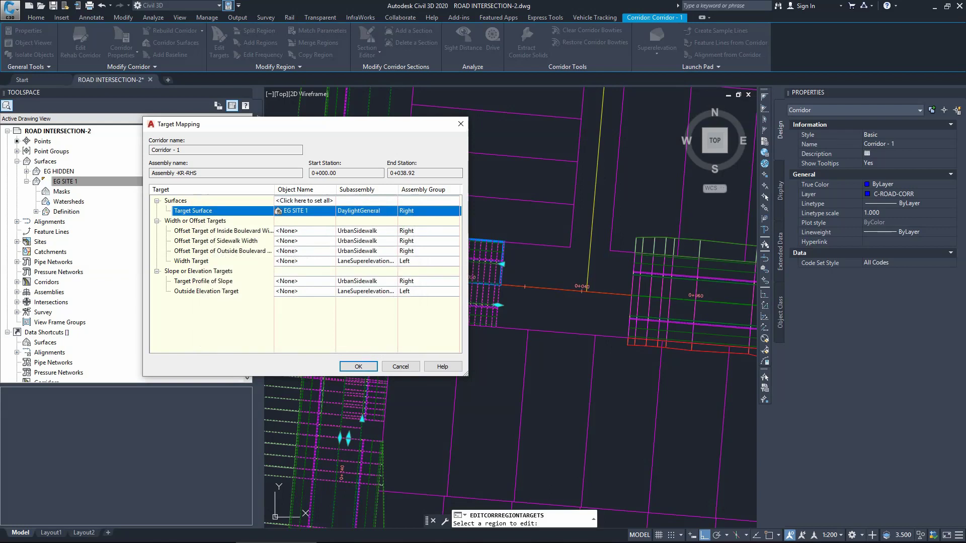
# - Assign Alignment 1-Left-3.600 and Alignment 2 as the left lane's width targets
pyautogui.click(288, 260)
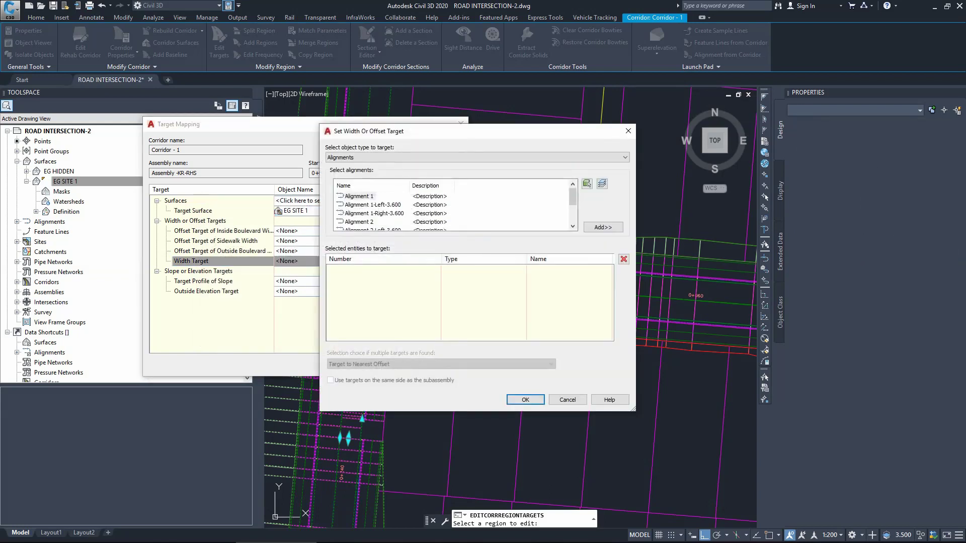
pyautogui.click(373, 205)
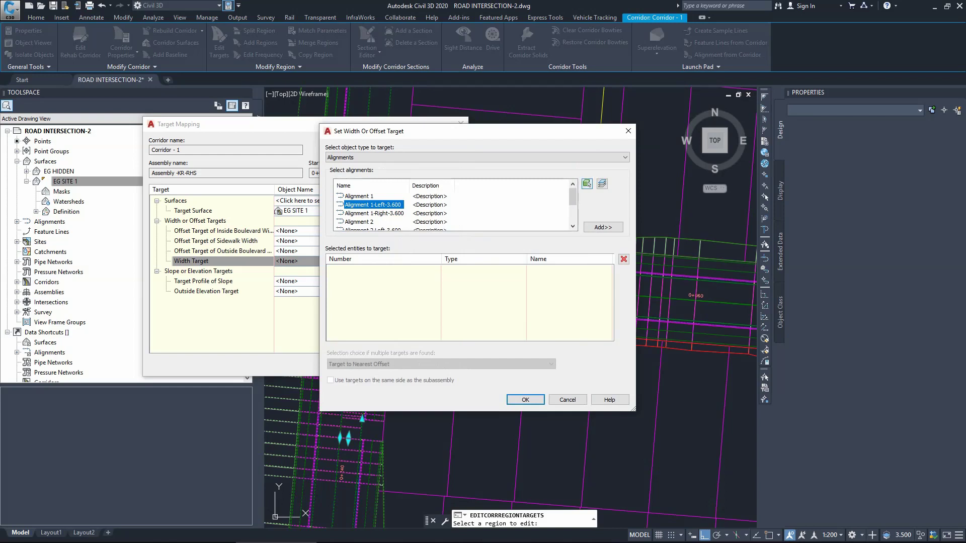
pyautogui.click(603, 227)
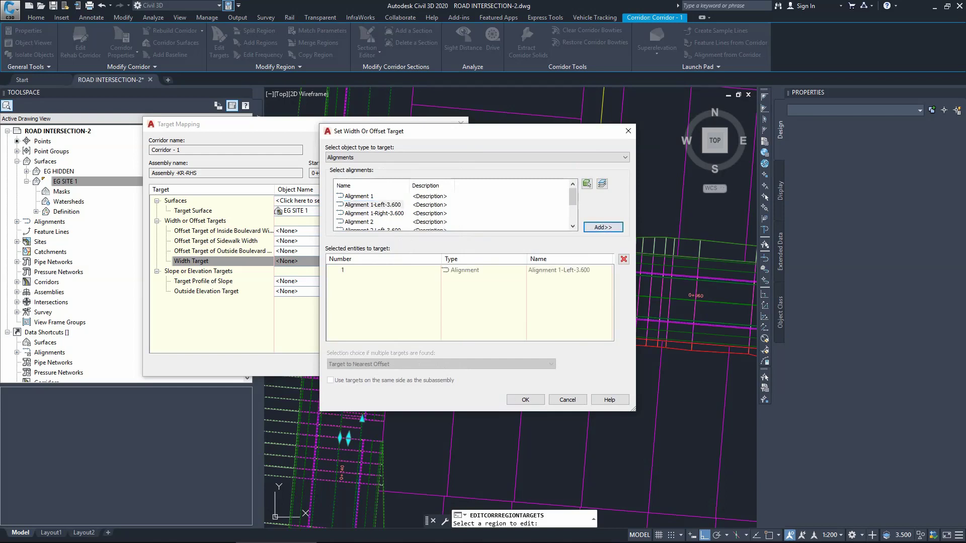
pyautogui.scroll(-1, 451, 206)
pyautogui.click(359, 196)
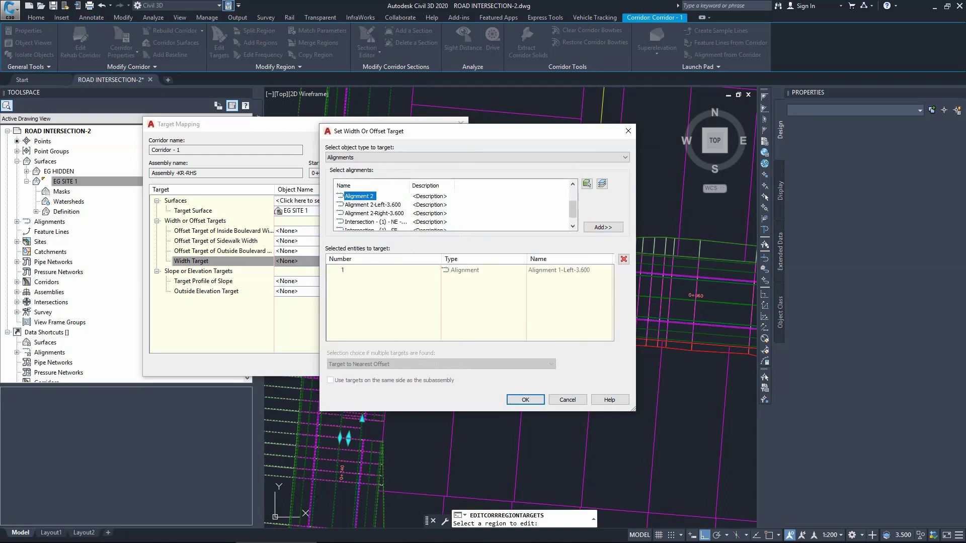
pyautogui.click(529, 400)
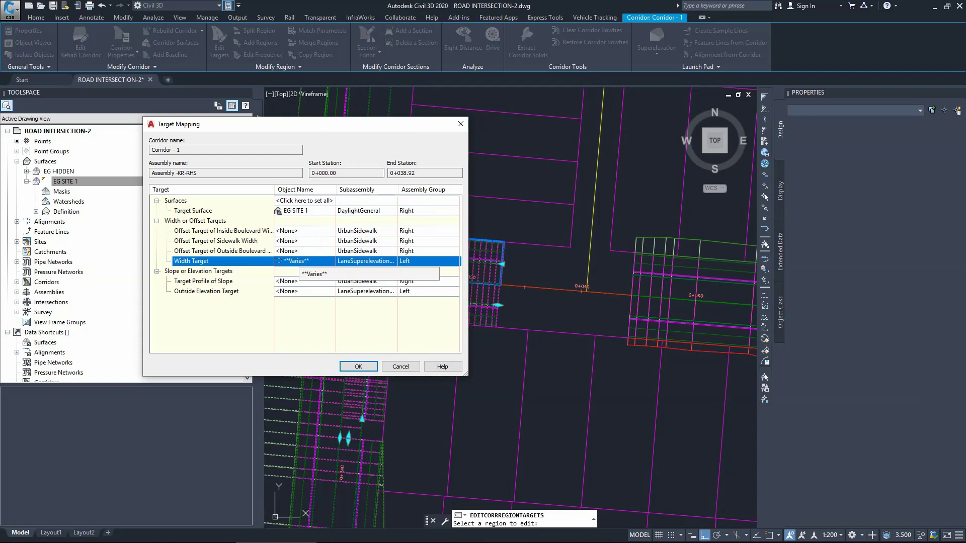
# - Reopen the left lane's width target and remove both assigned alignments from it
pyautogui.click(296, 262)
pyautogui.click(558, 281)
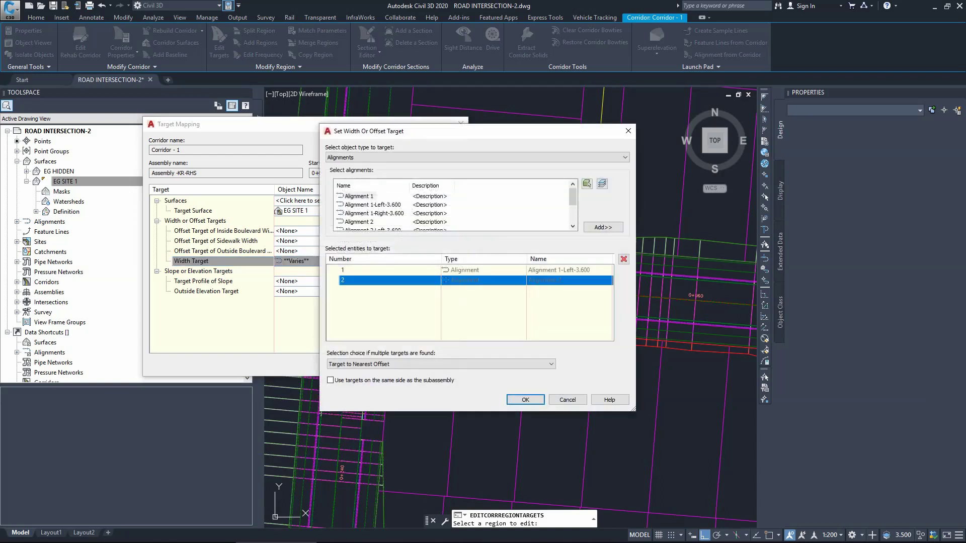
pyautogui.click(623, 259)
pyautogui.click(559, 270)
pyautogui.click(623, 260)
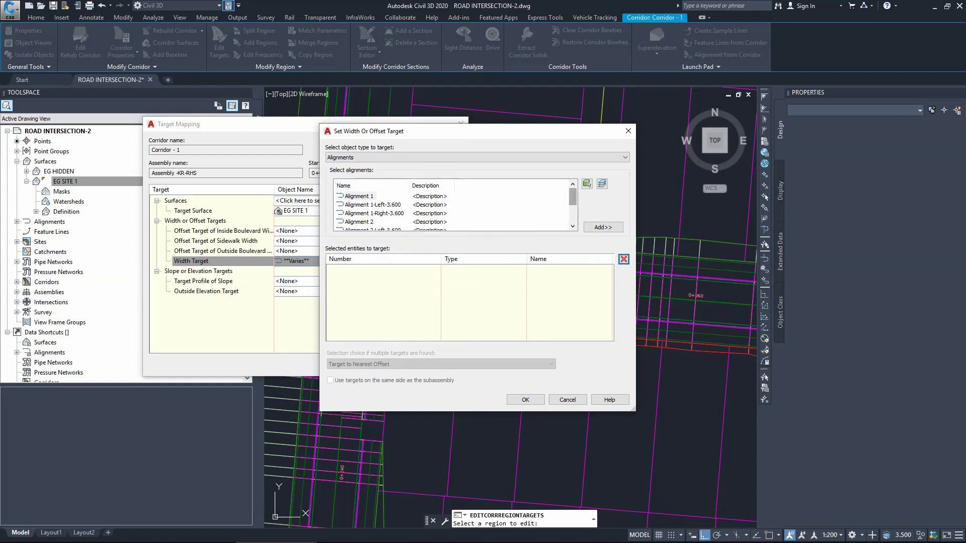
# - Select Alignment 1-Left-3.600 and Alignment 2 from the drawing and assign both as the left lane's width targets
pyautogui.scroll(-2, 453, 208)
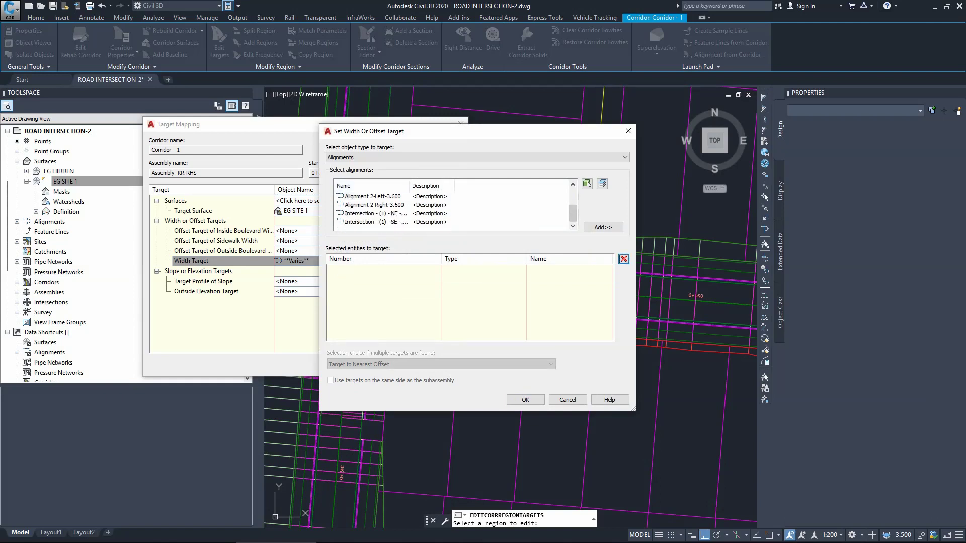
pyautogui.scroll(2, 453, 209)
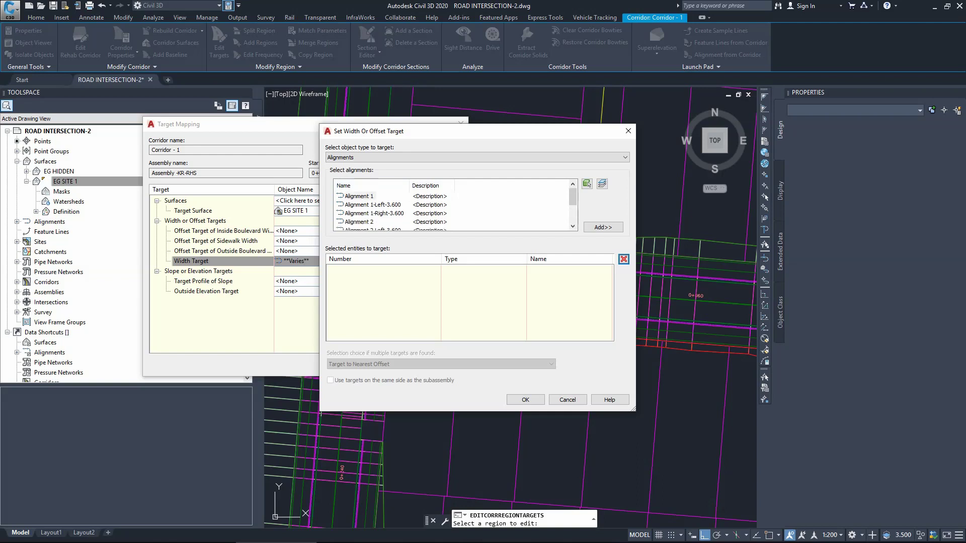
pyautogui.scroll(-2, 453, 209)
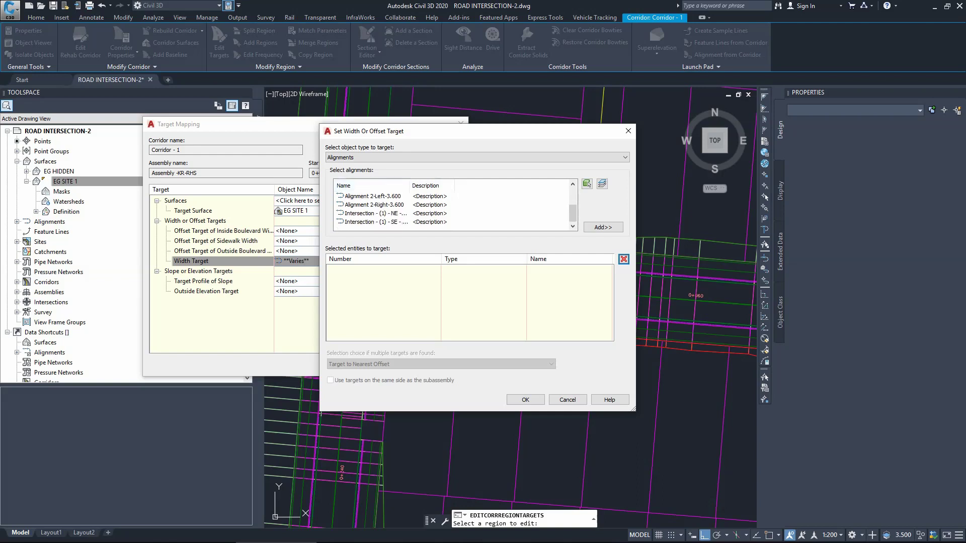
pyautogui.scroll(2, 453, 209)
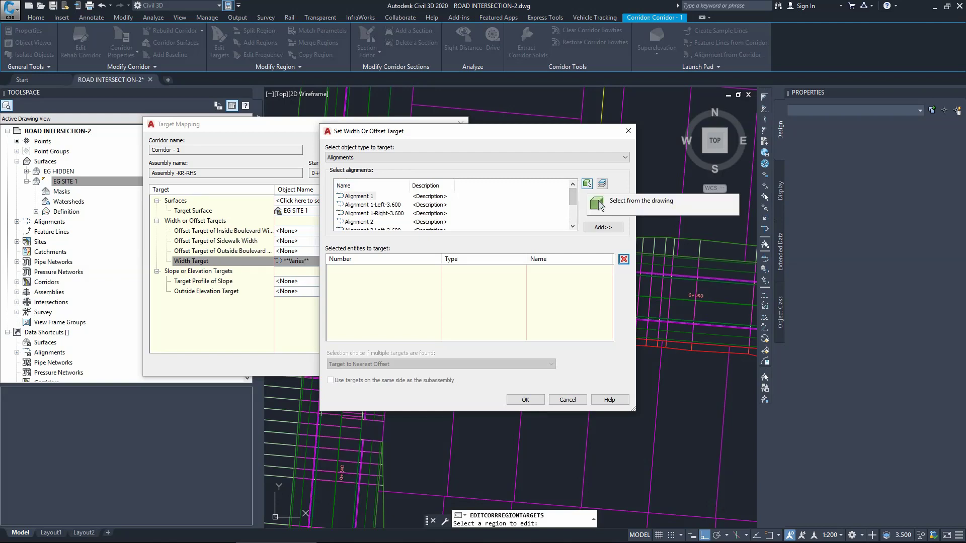
pyautogui.click(587, 184)
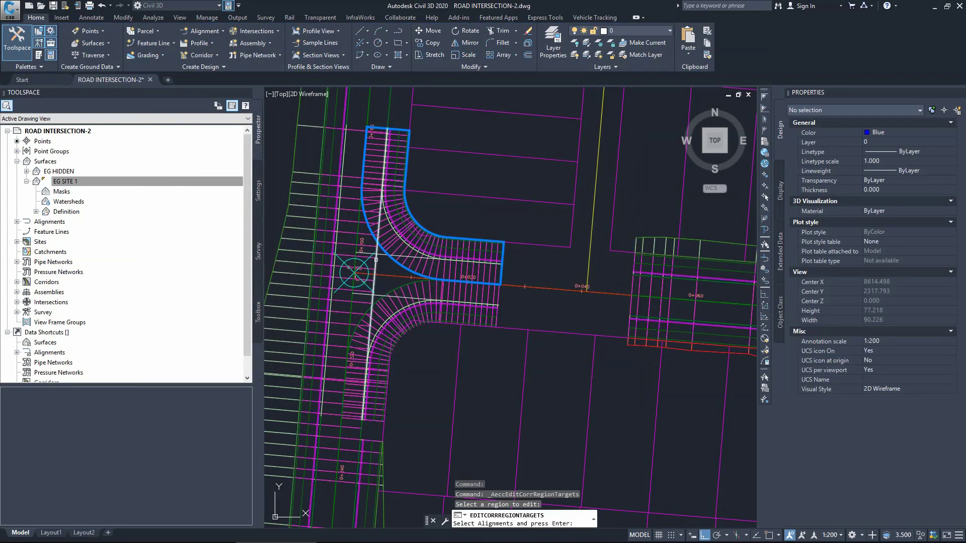
pyautogui.click(375, 260)
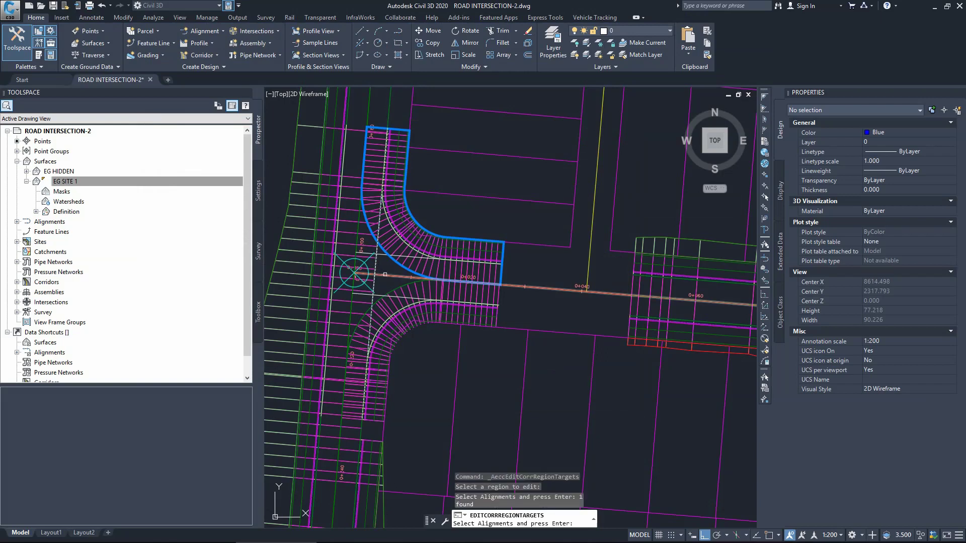
pyautogui.click(386, 275)
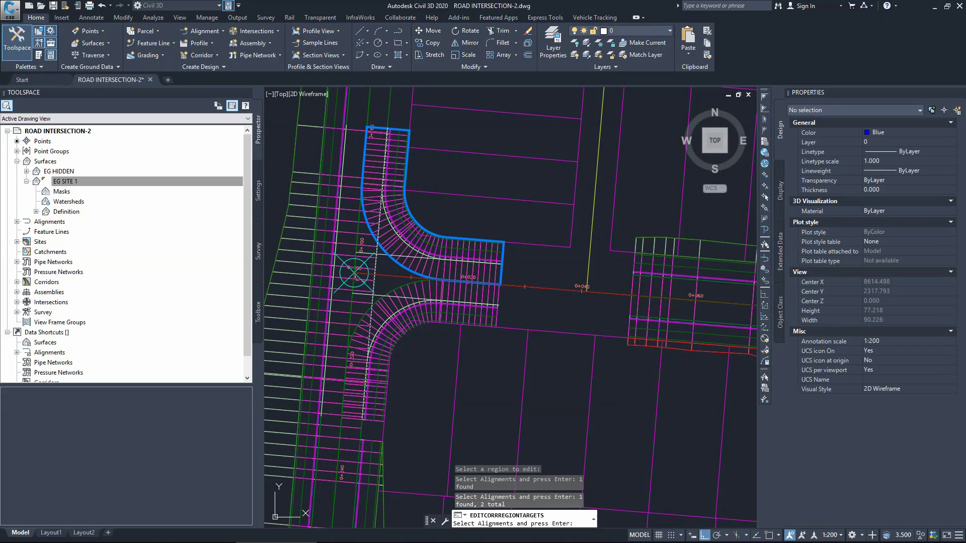
pyautogui.press('Return')
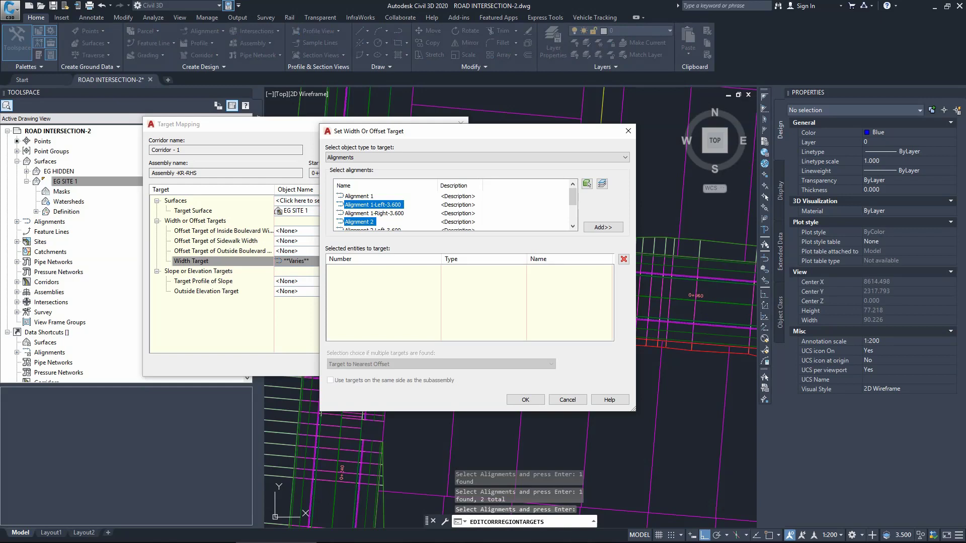
pyautogui.click(603, 226)
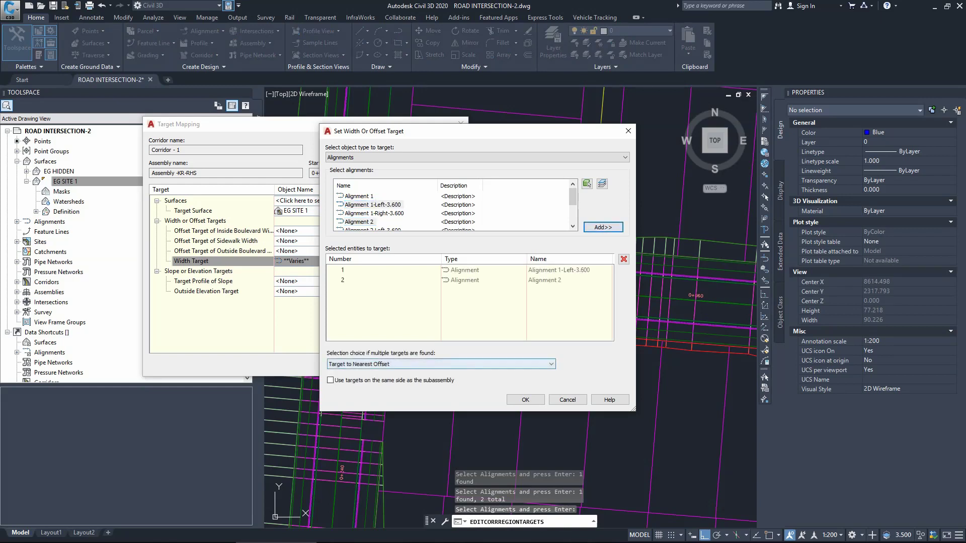
pyautogui.click(526, 400)
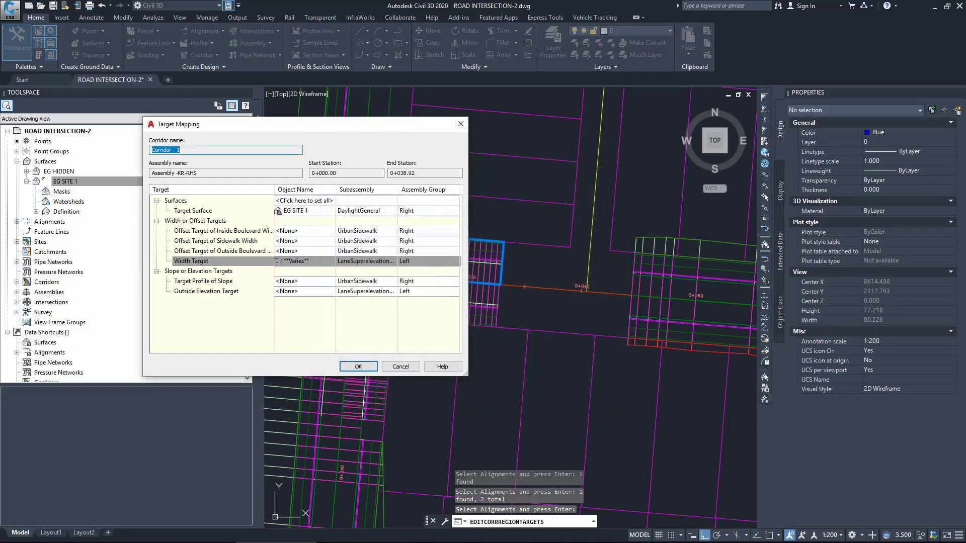
# - Add the Alignment 1 - -3.000% profile of Alignment 1-Left-3.600 to the left lane's outside elevation target
pyautogui.click(305, 291)
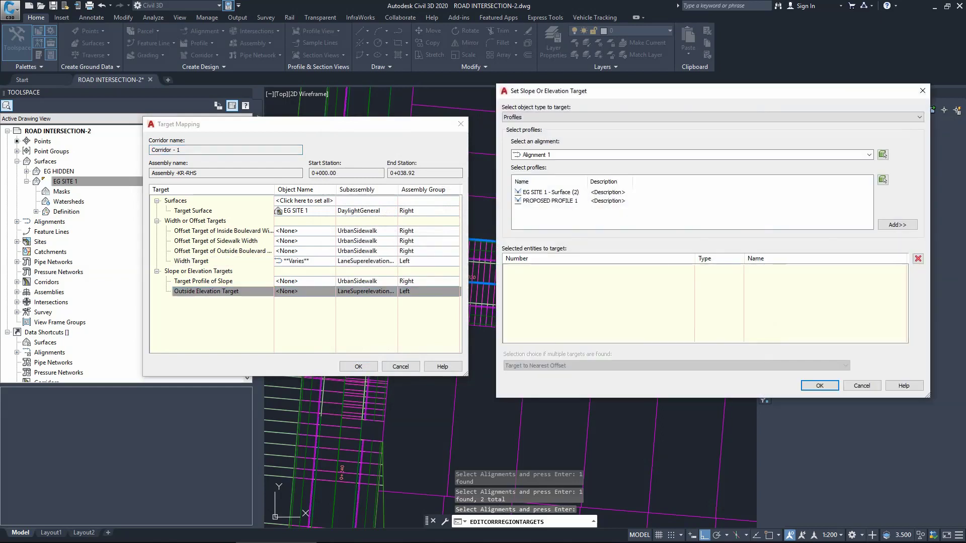
pyautogui.moveTo(713, 90); pyautogui.dragTo(449, 111)
pyautogui.moveTo(632, 111); pyautogui.dragTo(631, 111)
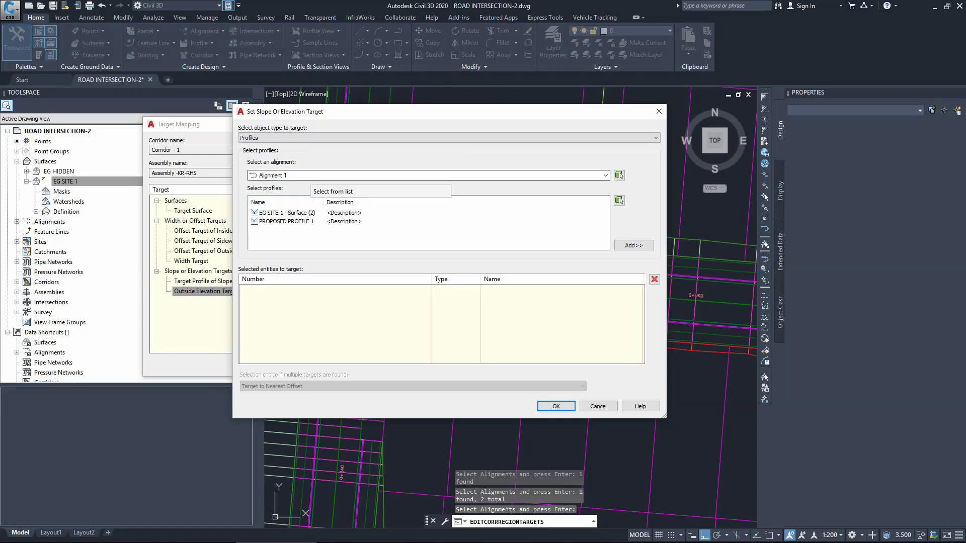
pyautogui.click(309, 176)
pyautogui.click(298, 193)
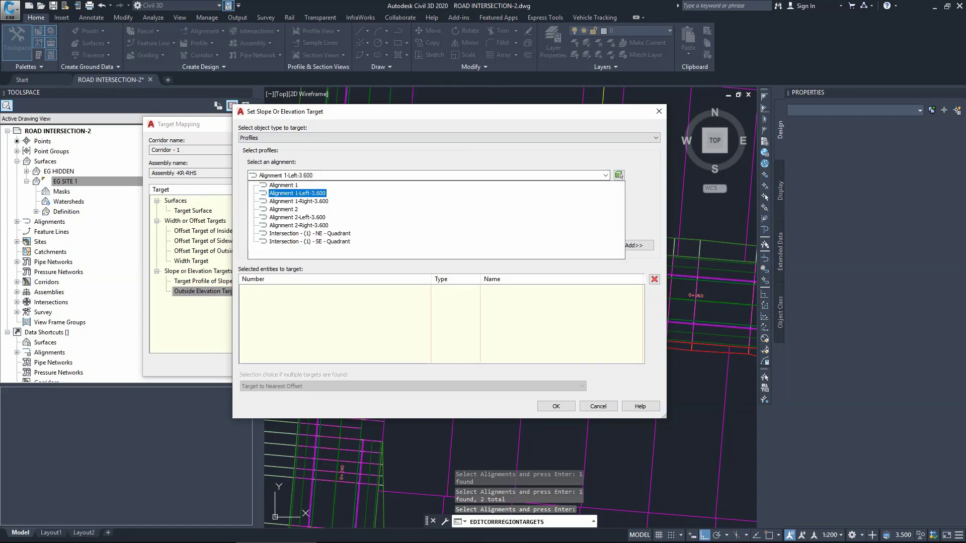
pyautogui.click(620, 175)
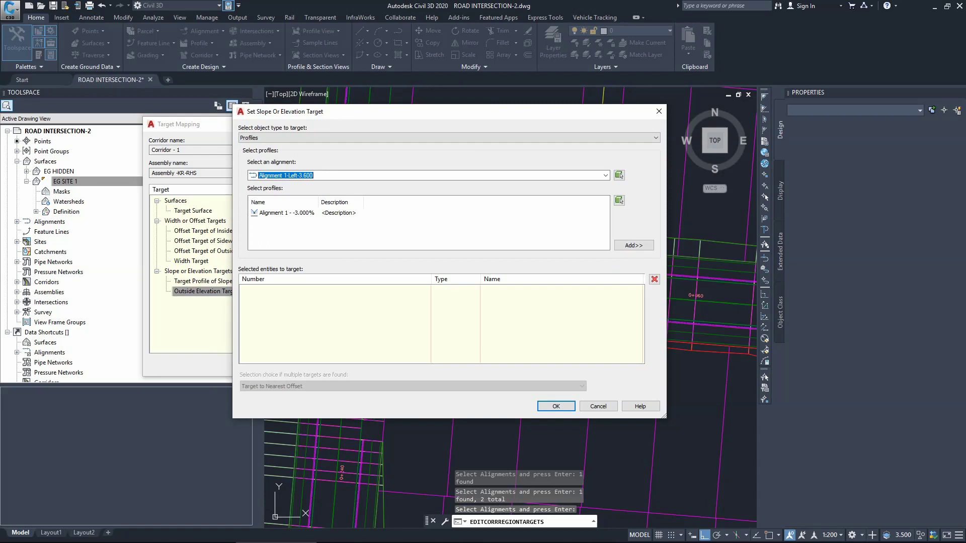
pyautogui.click(633, 245)
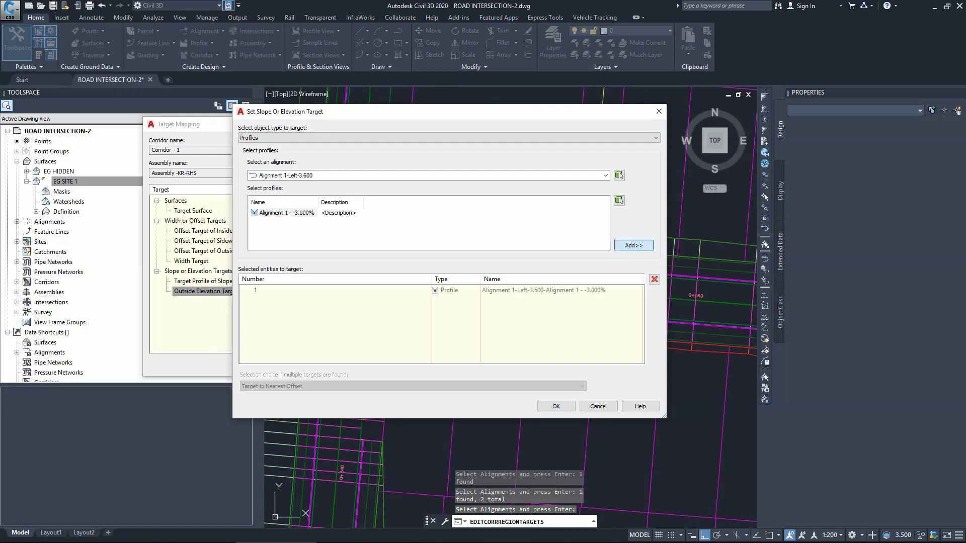
# - Add Alignment 2's PRO-PRO 2 profile to the outside elevation target and apply the NE region's target mapping
pyautogui.click(605, 175)
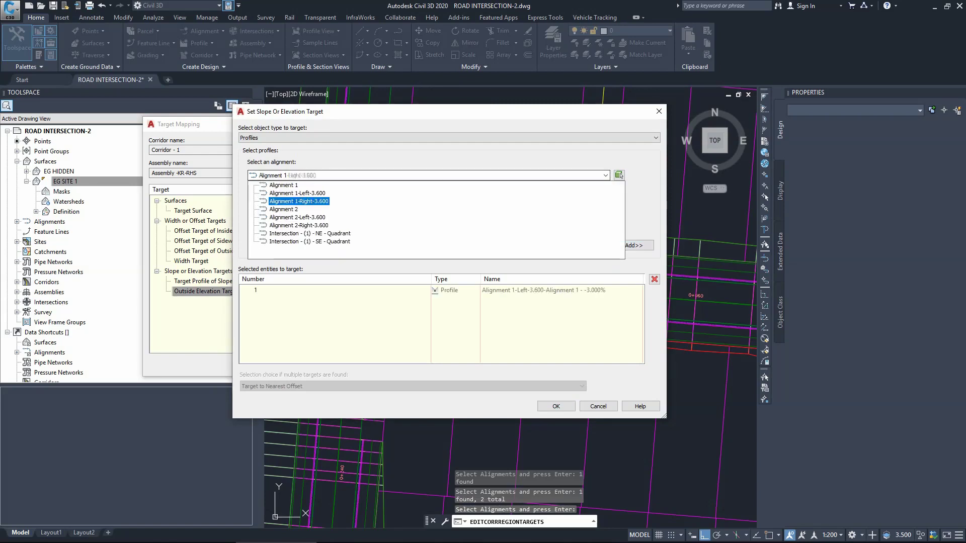
pyautogui.click(281, 211)
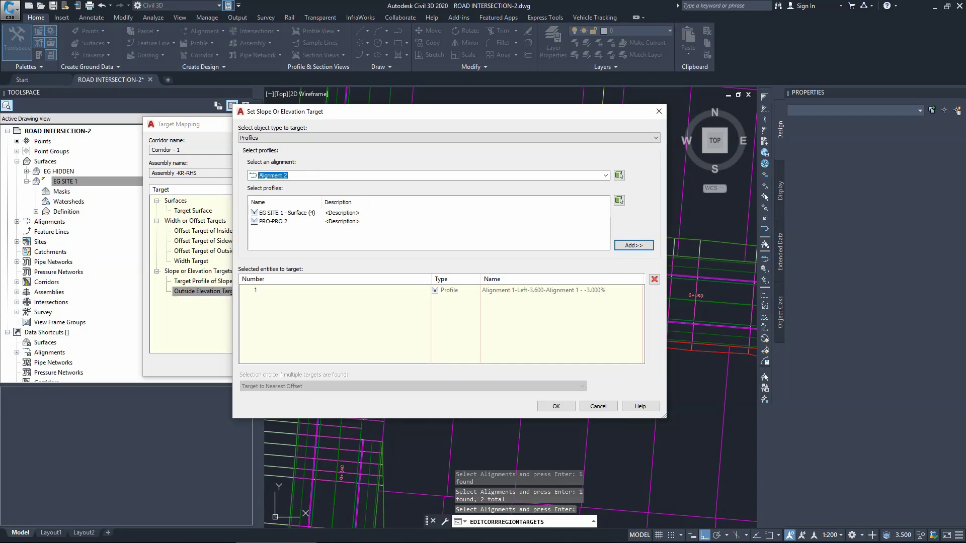
pyautogui.click(273, 222)
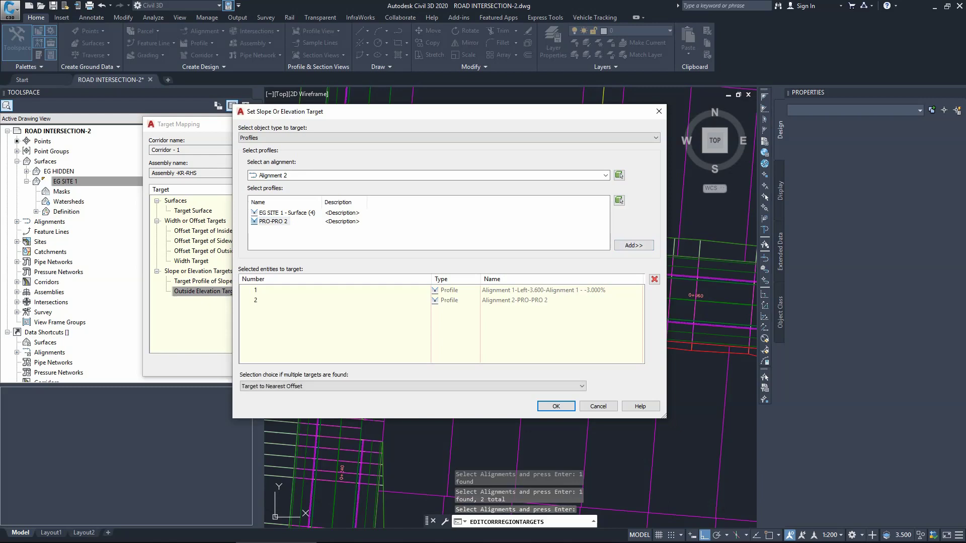
pyautogui.press('Return')
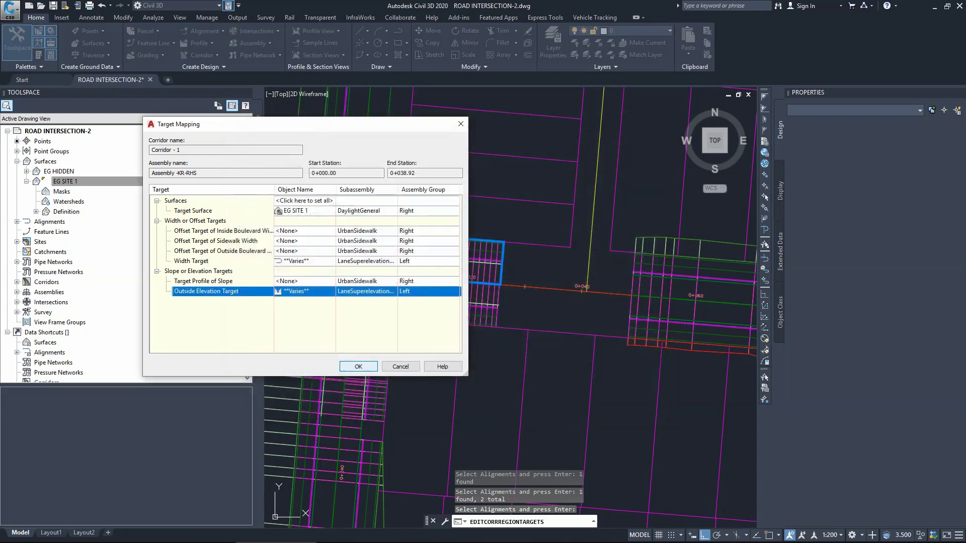
pyautogui.press('Return')
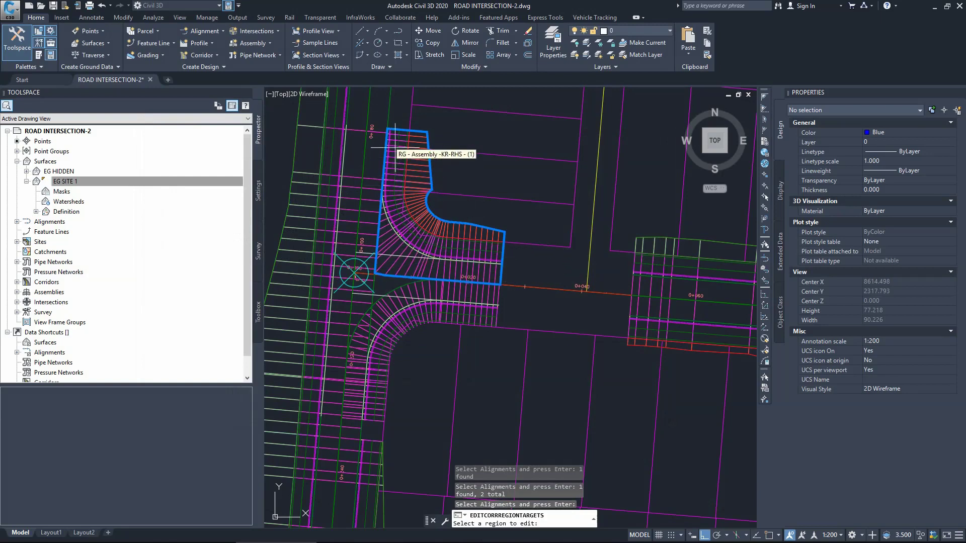
pyautogui.scroll(10, 354, 272)
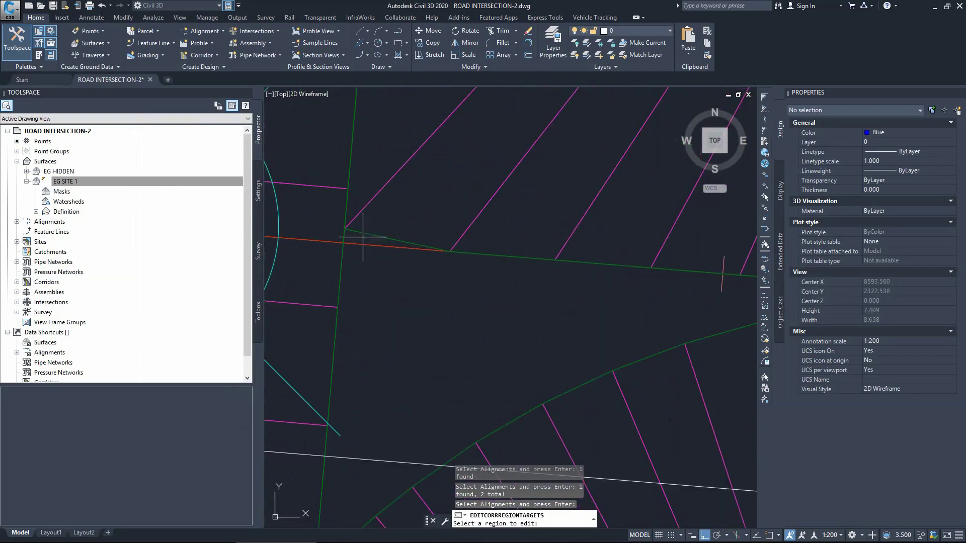
pyautogui.scroll(-10, 387, 251)
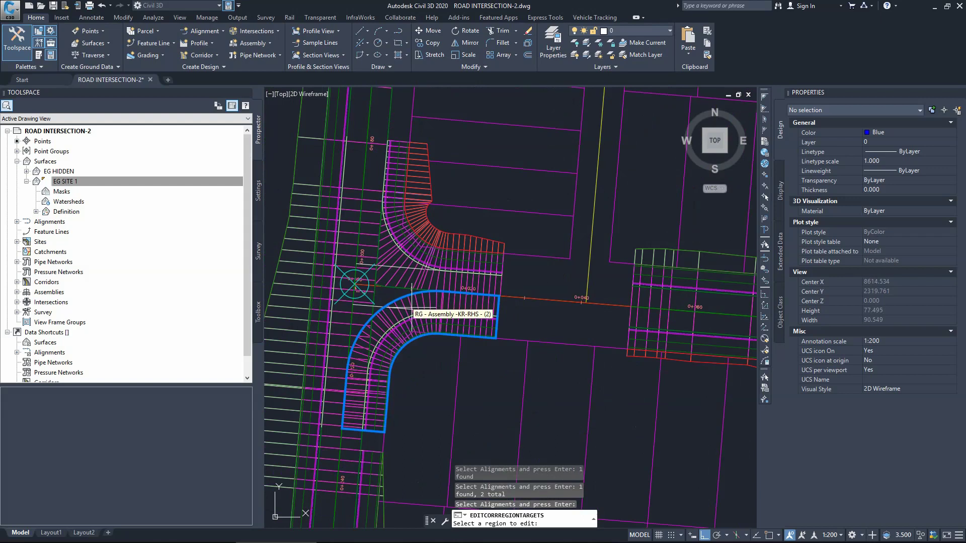
pyautogui.click(412, 305)
pyautogui.press('Escape')
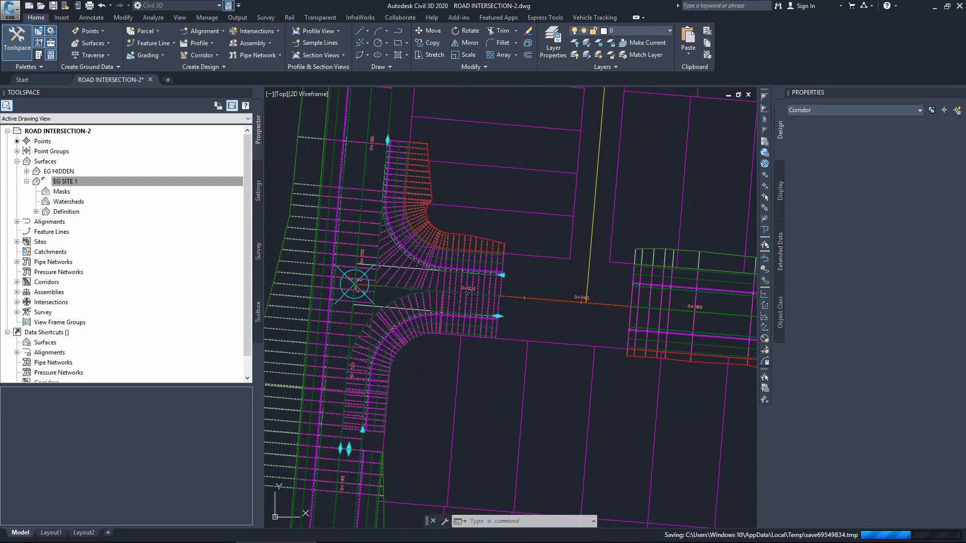
pyautogui.press('Escape')
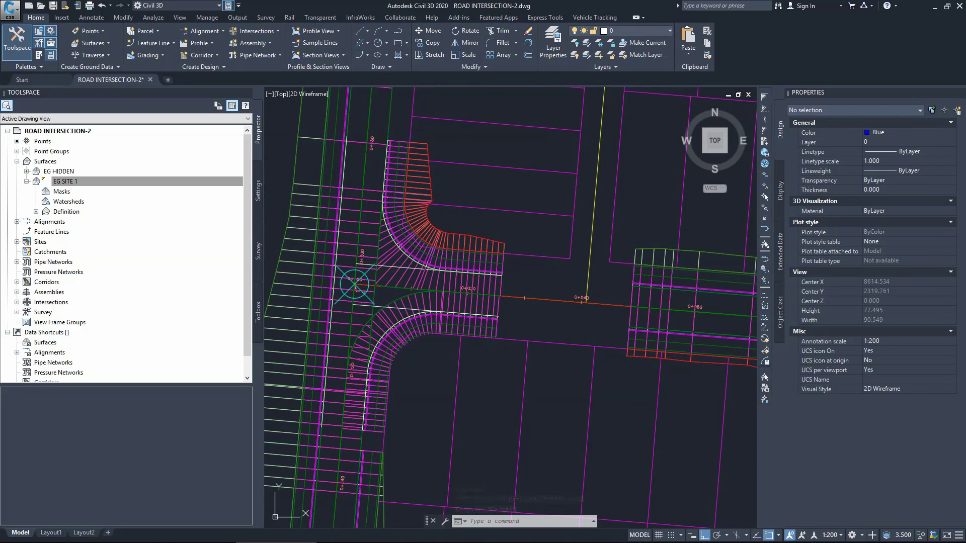
# - Match the corridor region parameters from the NE curb-return region to the SE curb-return region
pyautogui.click(394, 234)
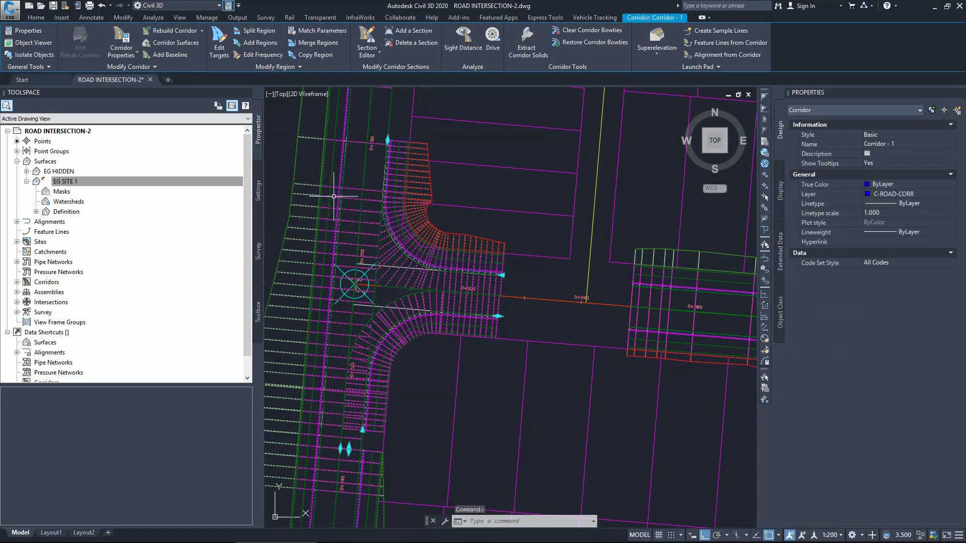
pyautogui.click(317, 31)
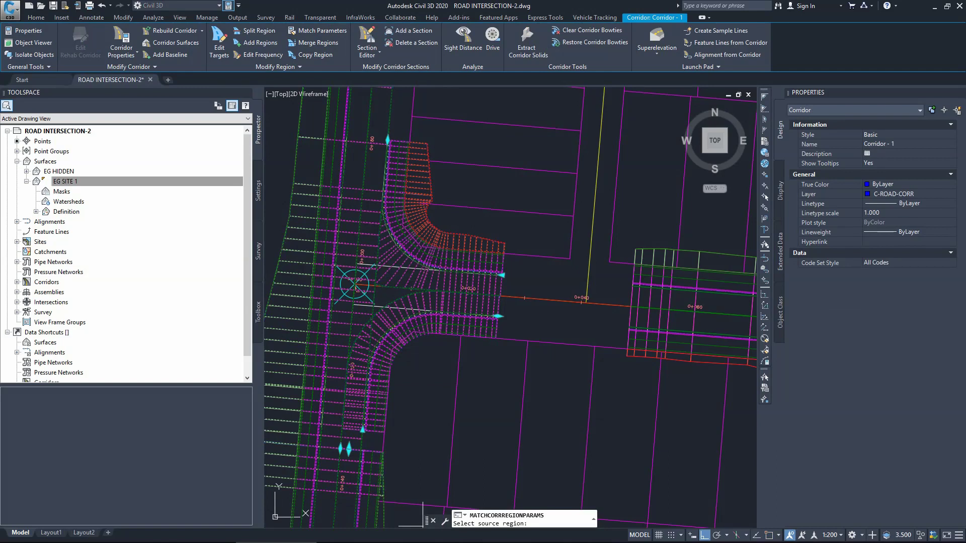
pyautogui.click(391, 279)
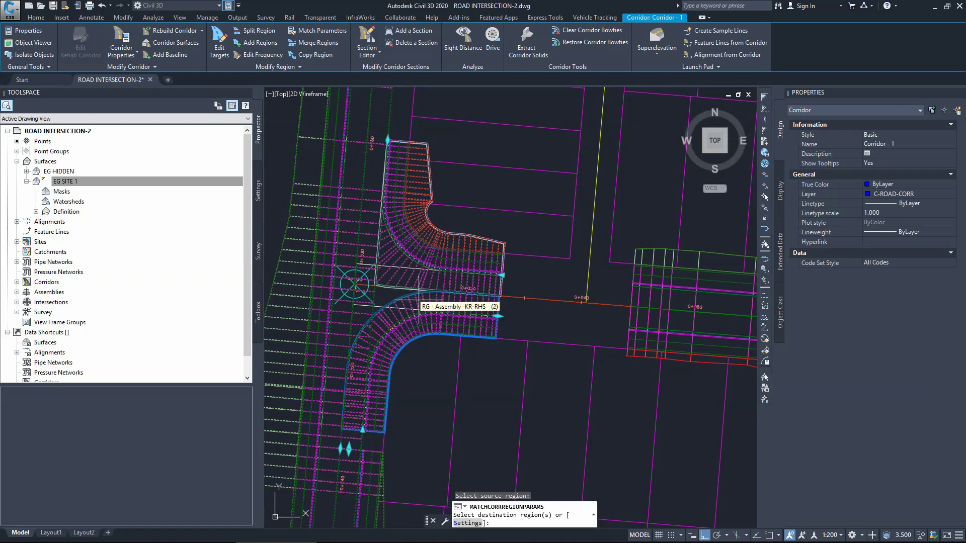
pyautogui.click(419, 302)
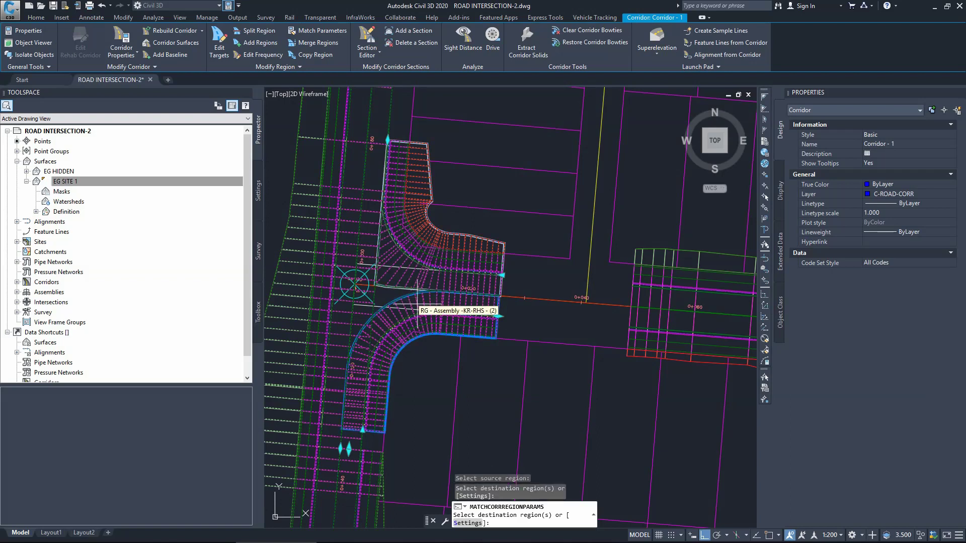
pyautogui.press('Return')
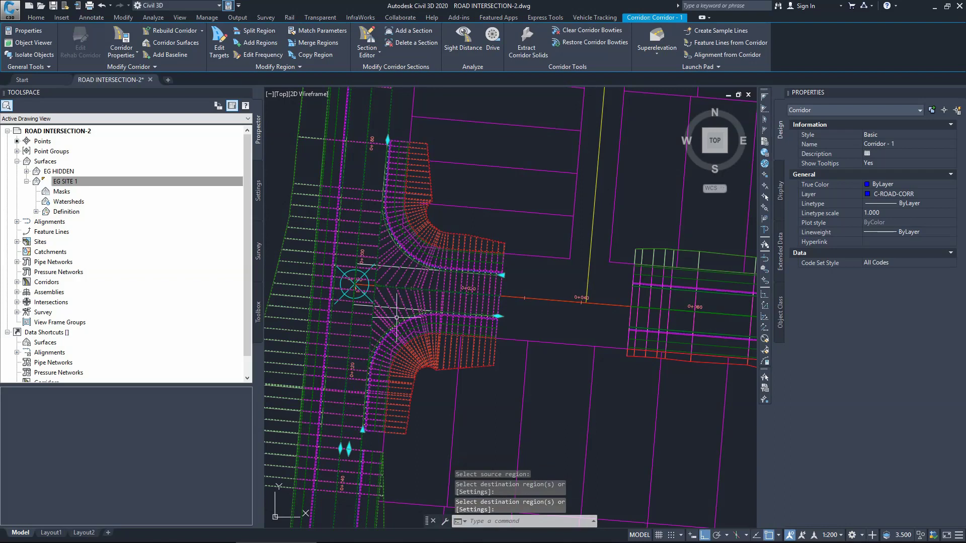
# - Examine the point where the NE and SE curb-return regions meet at the main road's edge
pyautogui.scroll(2, 378, 296)
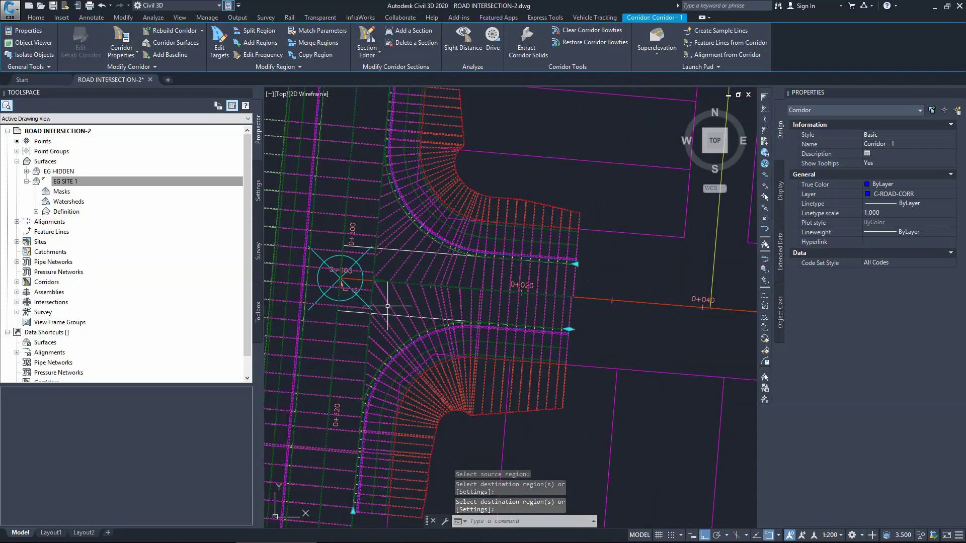
pyautogui.scroll(-4, 416, 294)
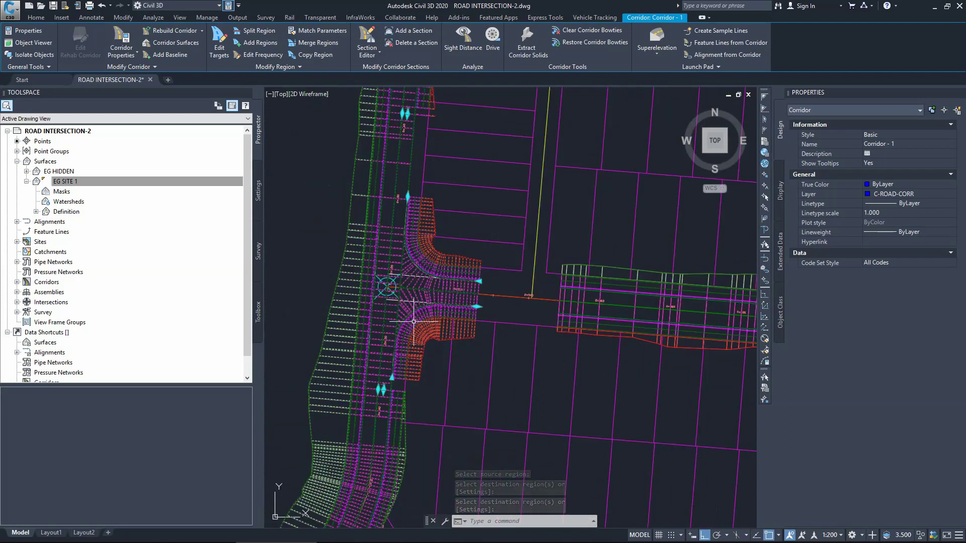
pyautogui.press('Escape')
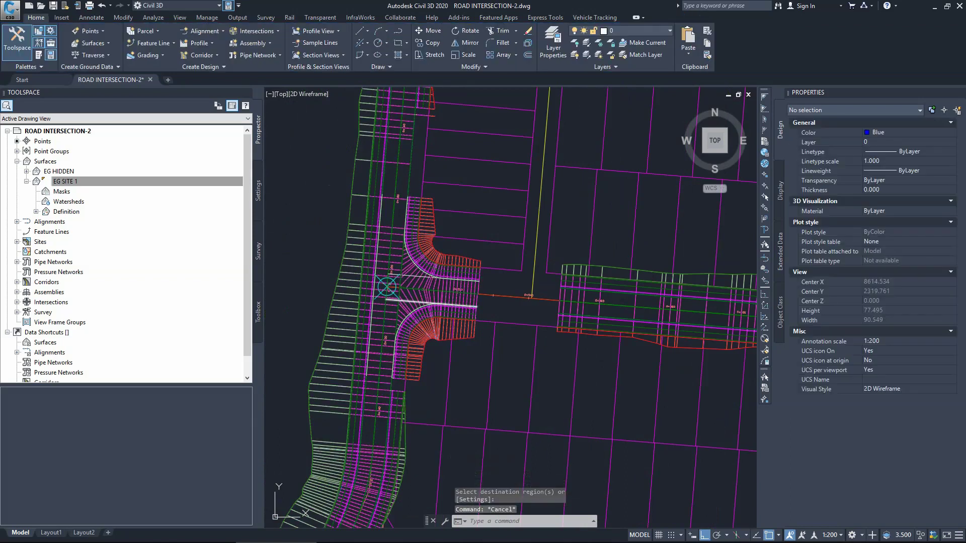
pyautogui.scroll(6, 417, 301)
pyautogui.click(402, 302)
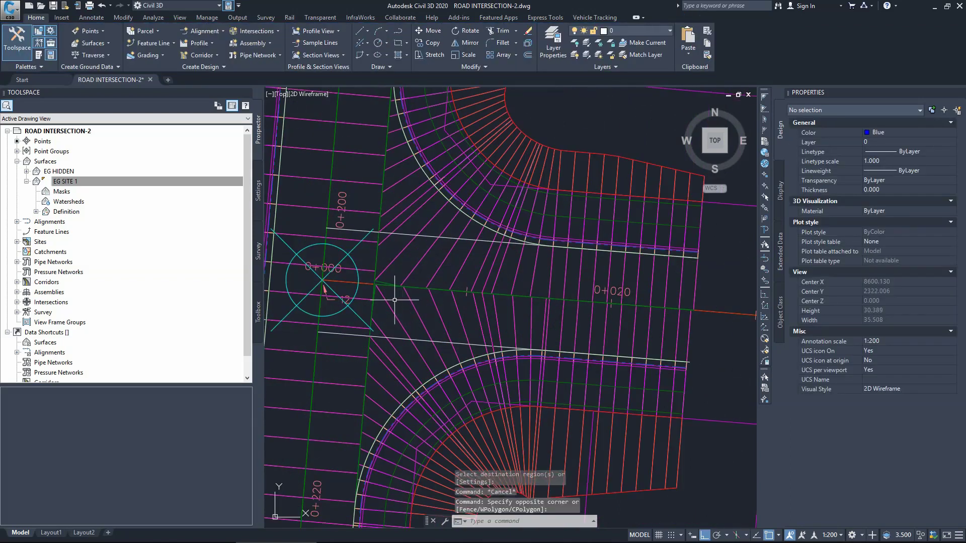
pyautogui.scroll(8, 392, 281)
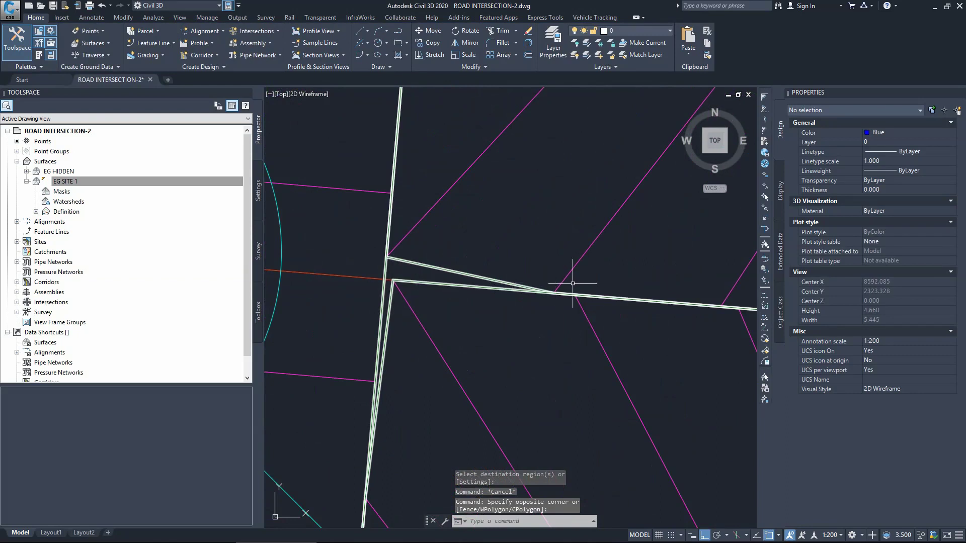
pyautogui.scroll(-4, 387, 280)
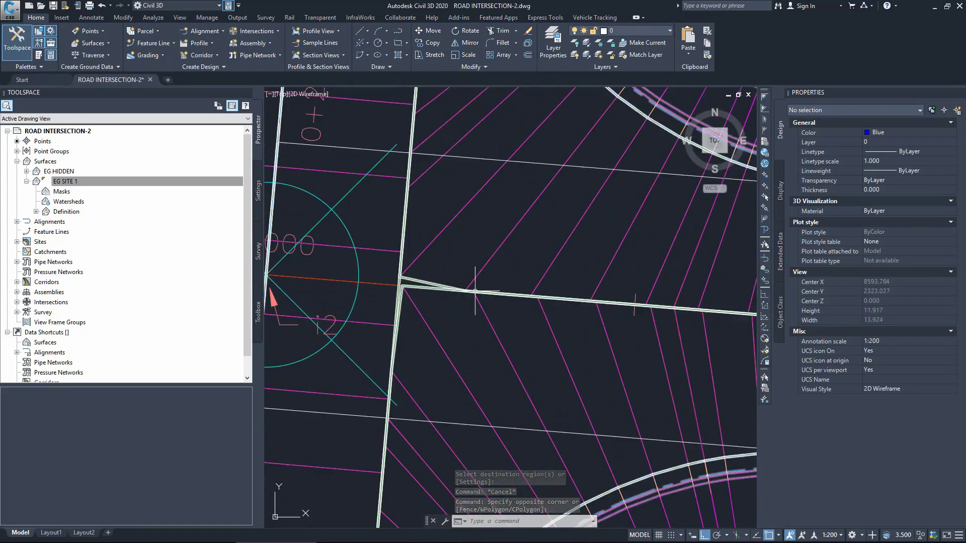
# - Add a corridor section on the NE quadrant baseline at station 0+017.91, at the intersection of the side-road centerline and main road edge
pyautogui.scroll(-6, 405, 307)
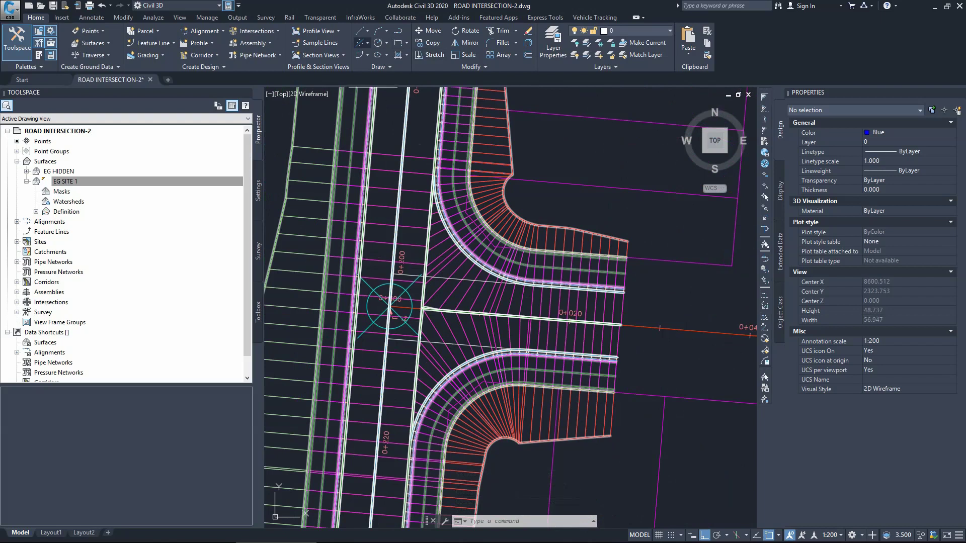
pyautogui.click(463, 281)
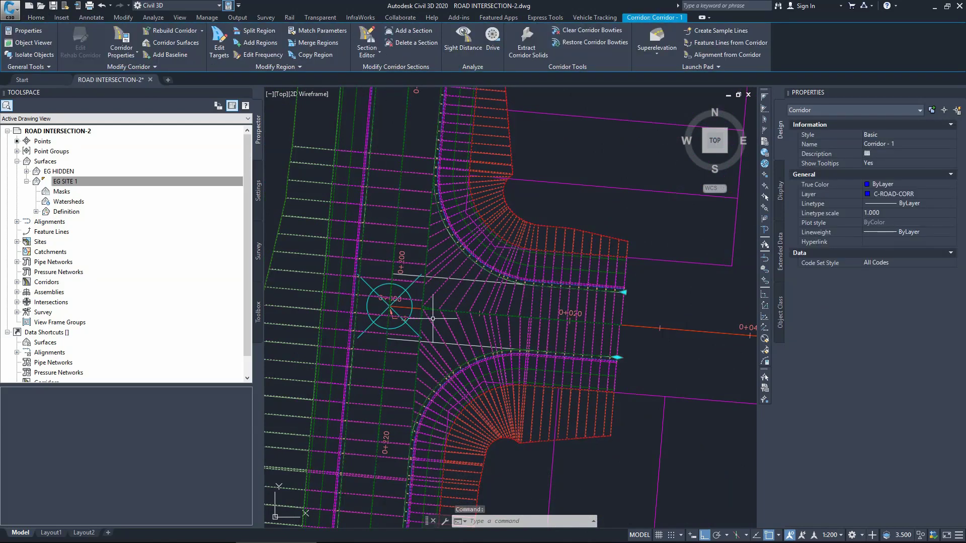
pyautogui.scroll(5, 424, 309)
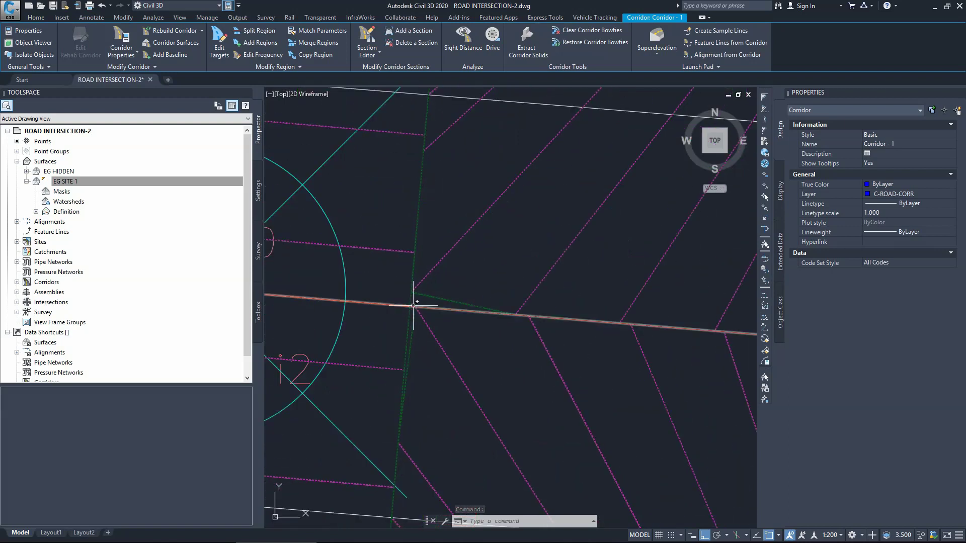
pyautogui.scroll(-5, 410, 319)
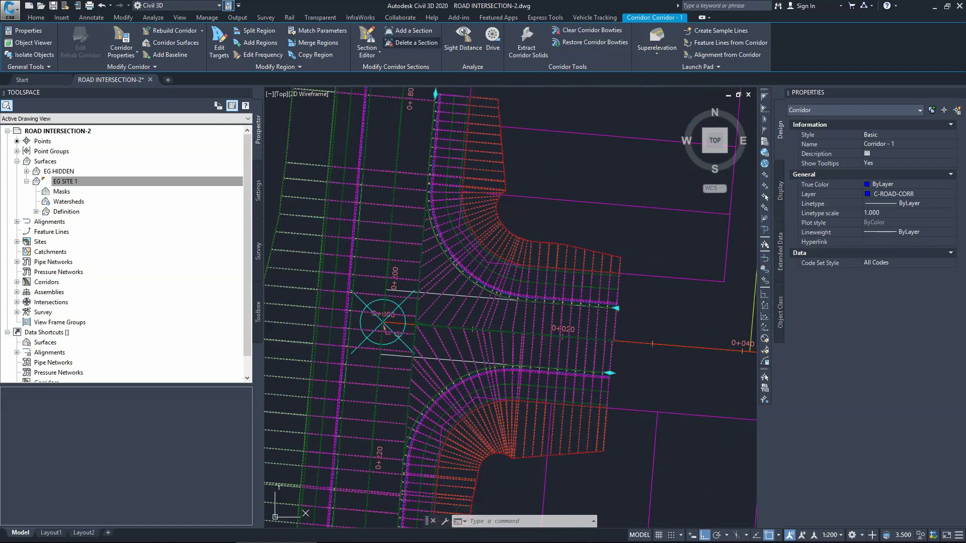
pyautogui.click(413, 31)
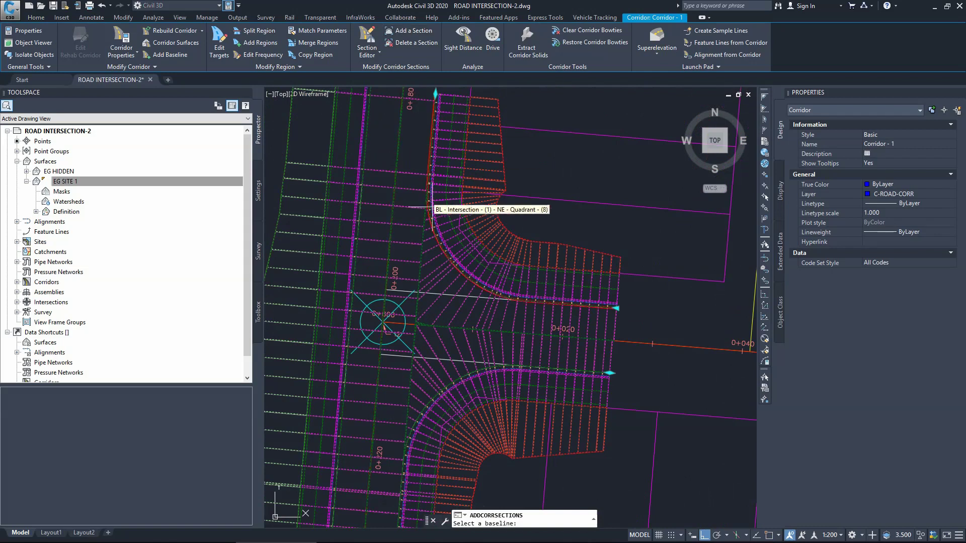
pyautogui.scroll(-5, 404, 305)
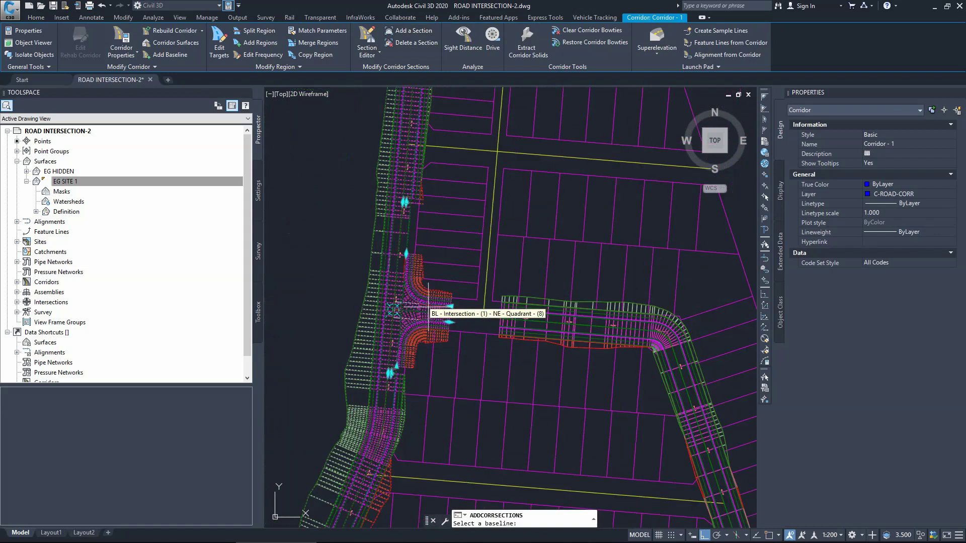
pyautogui.scroll(3, 403, 304)
pyautogui.click(405, 291)
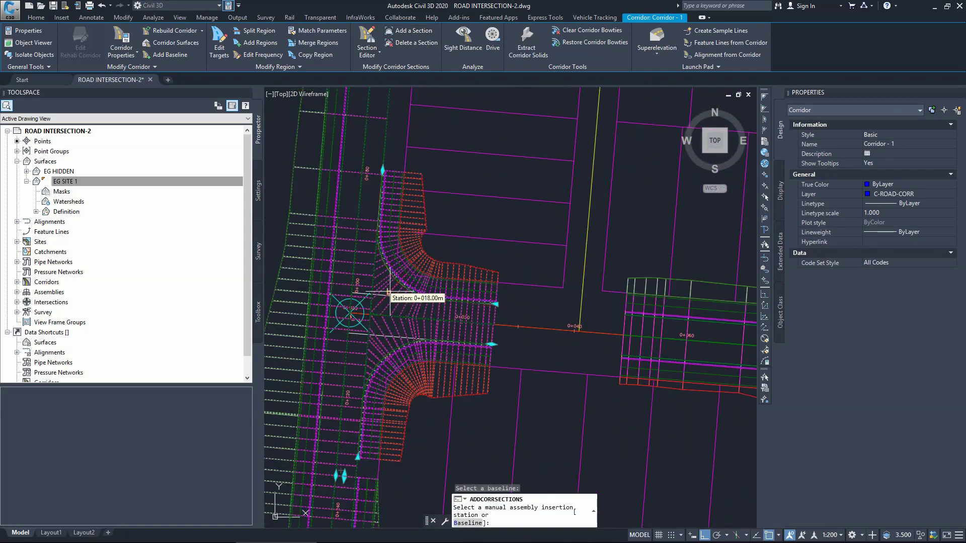
pyautogui.scroll(2, 380, 308)
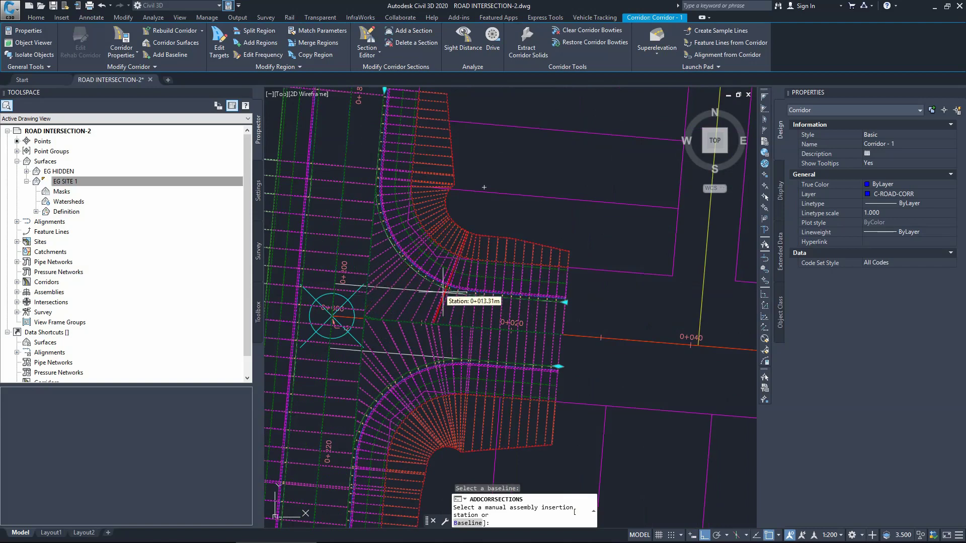
pyautogui.scroll(5, 362, 325)
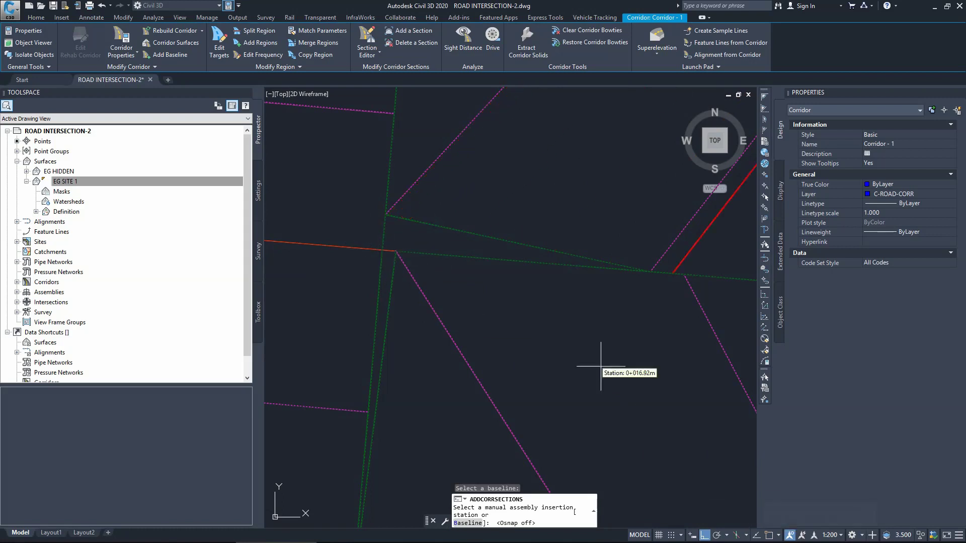
pyautogui.keyDown('shift'); pyautogui.rightClick(367, 250); pyautogui.keyUp('shift')
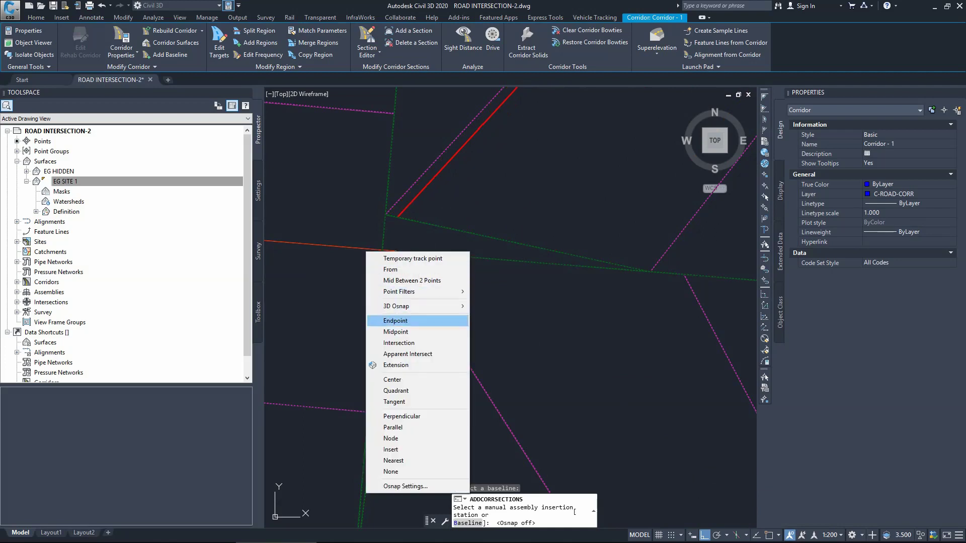
pyautogui.click(399, 343)
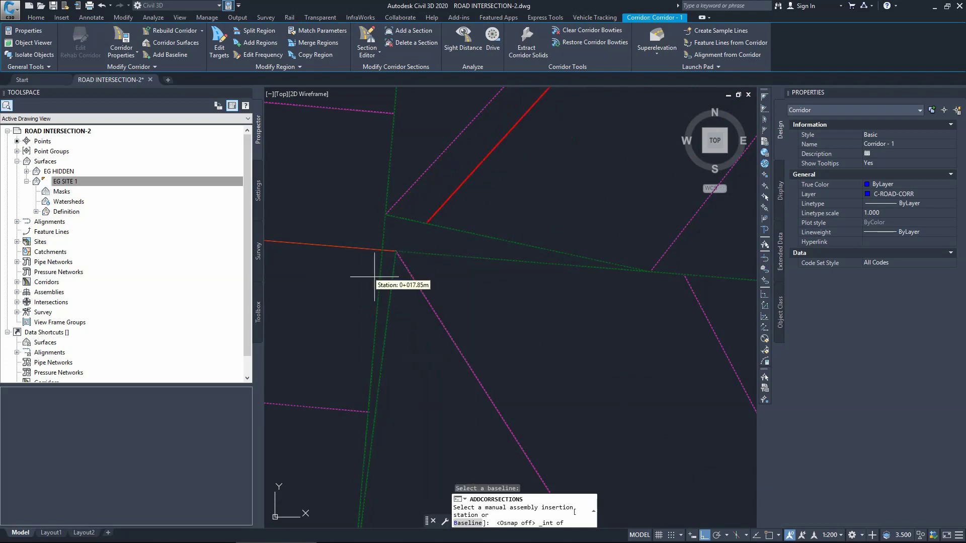
pyautogui.click(382, 248)
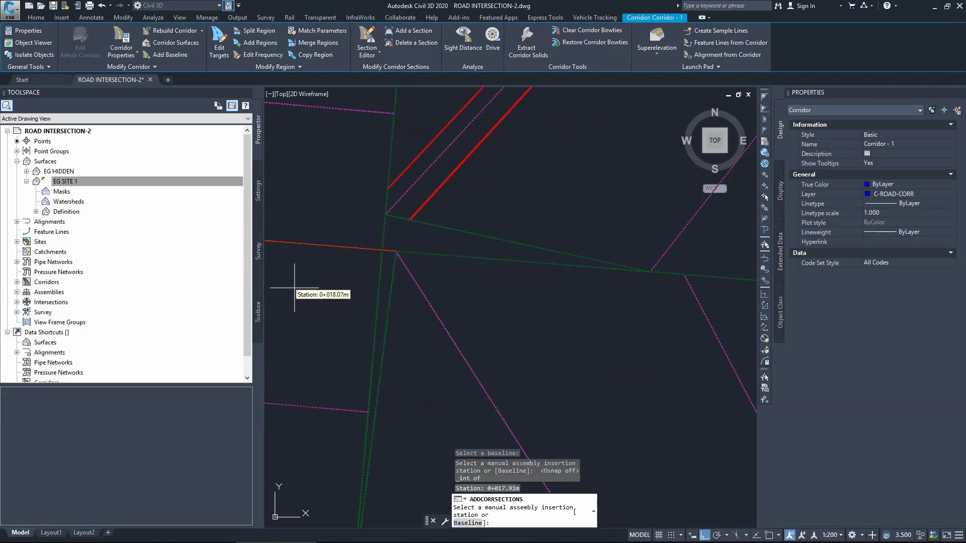
pyautogui.scroll(-4, 327, 322)
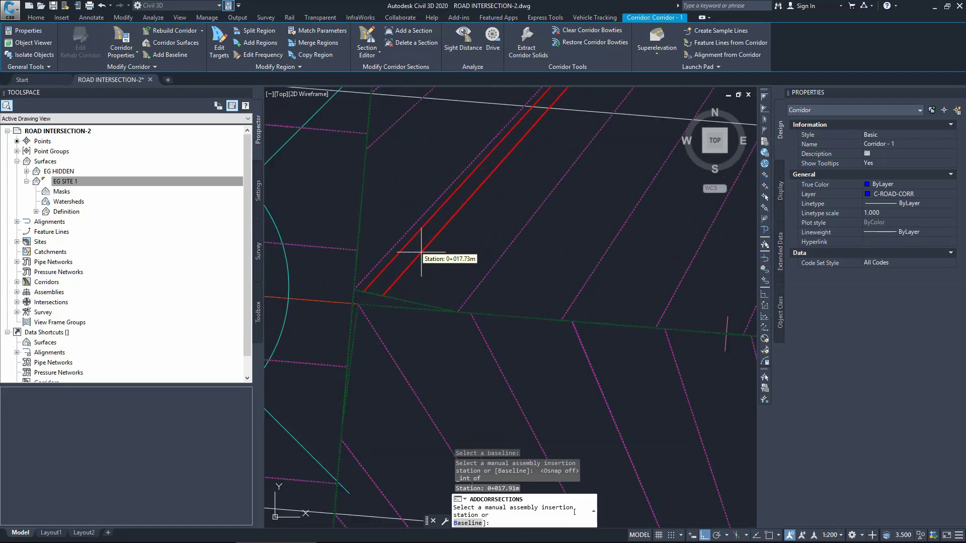
pyautogui.scroll(-2, 391, 311)
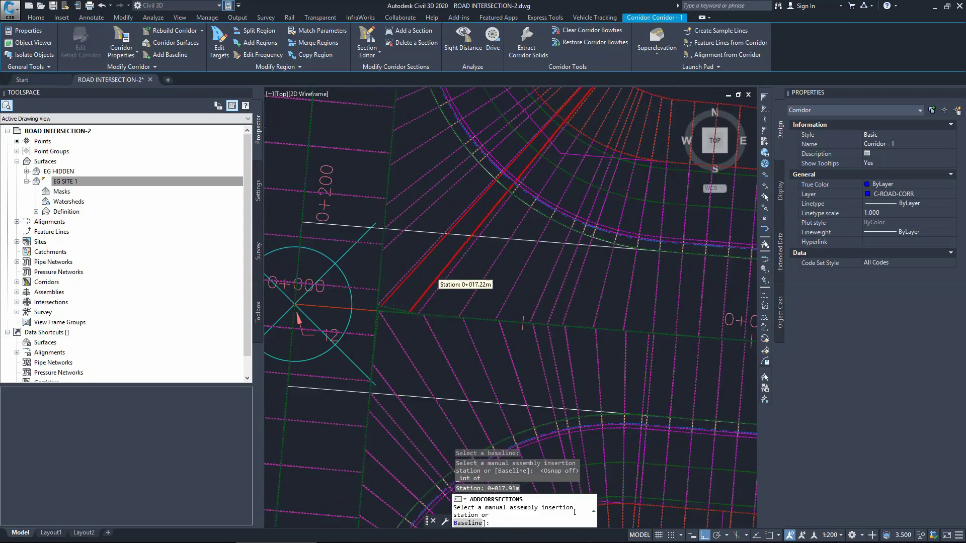
pyautogui.scroll(1, 437, 278)
pyautogui.press('Return')
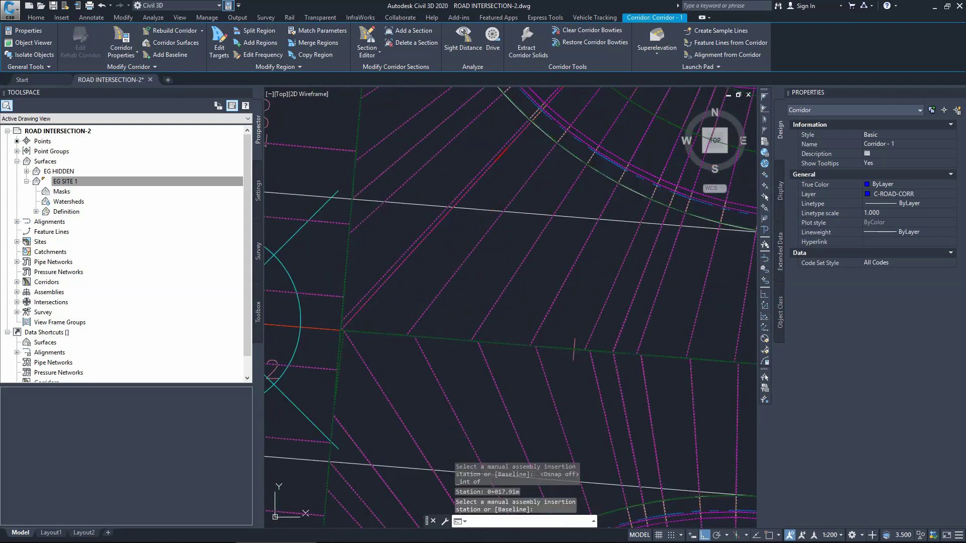
# - Add a corridor section on the SE quadrant baseline at station 0+020.96, where the side-road centerline meets the main road edge
pyautogui.click(409, 30)
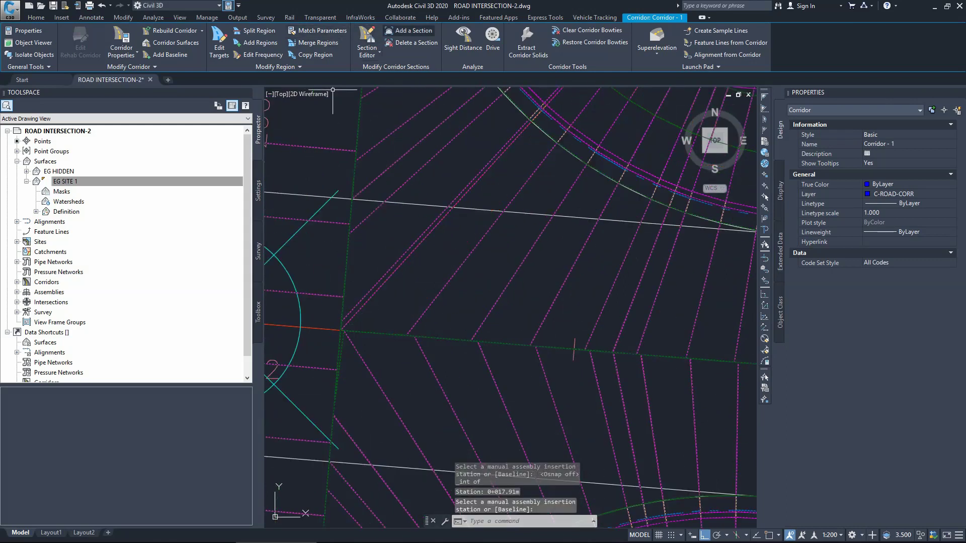
pyautogui.scroll(-4, 377, 289)
pyautogui.scroll(2, 377, 276)
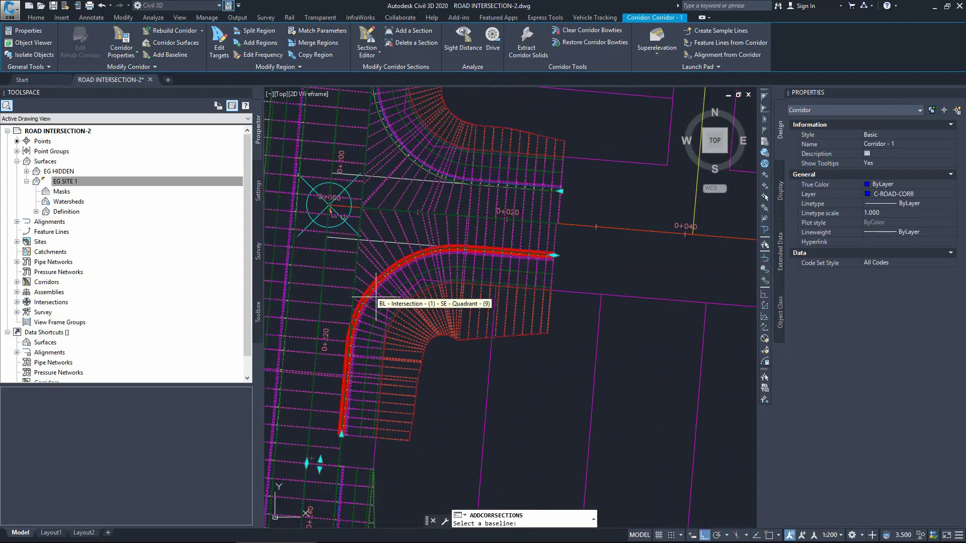
pyautogui.click(377, 261)
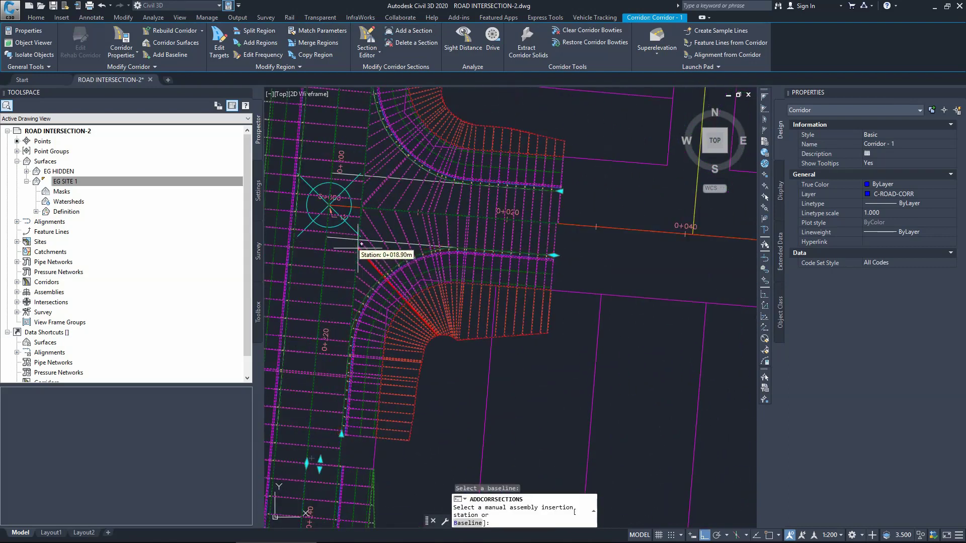
pyautogui.scroll(5, 379, 274)
pyautogui.scroll(-3, 380, 277)
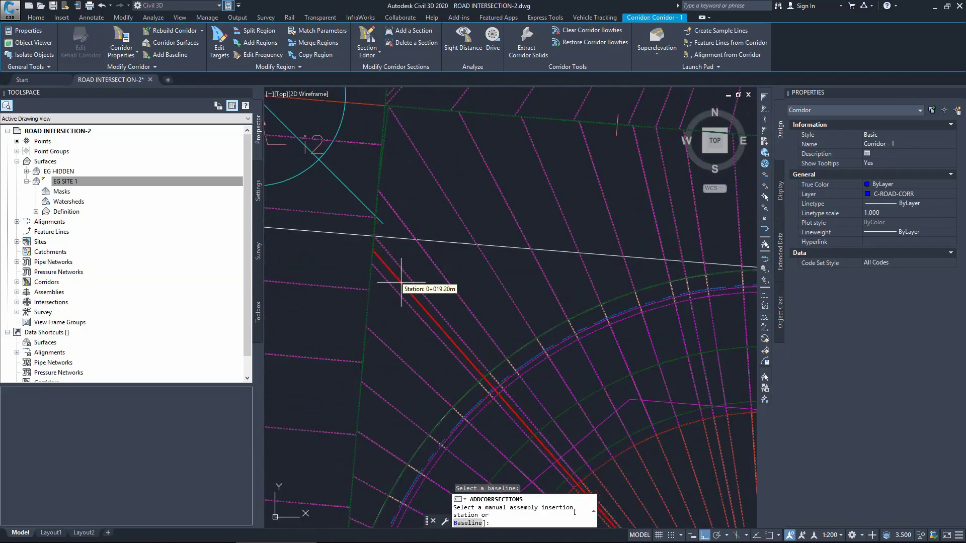
pyautogui.scroll(2, 388, 108)
pyautogui.scroll(-3, 389, 332)
pyautogui.scroll(4, 382, 282)
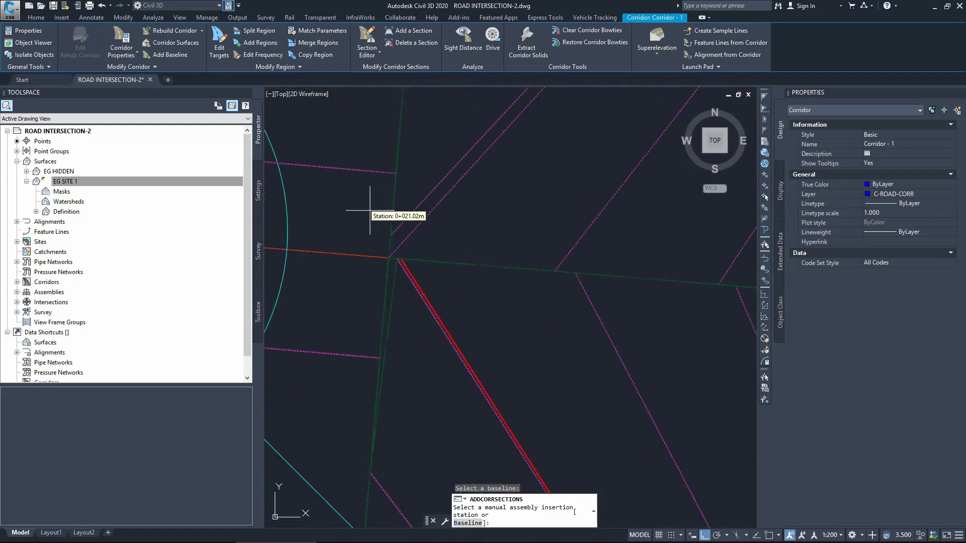
pyautogui.keyDown('shift'); pyautogui.rightClick(402, 289); pyautogui.keyUp('shift')
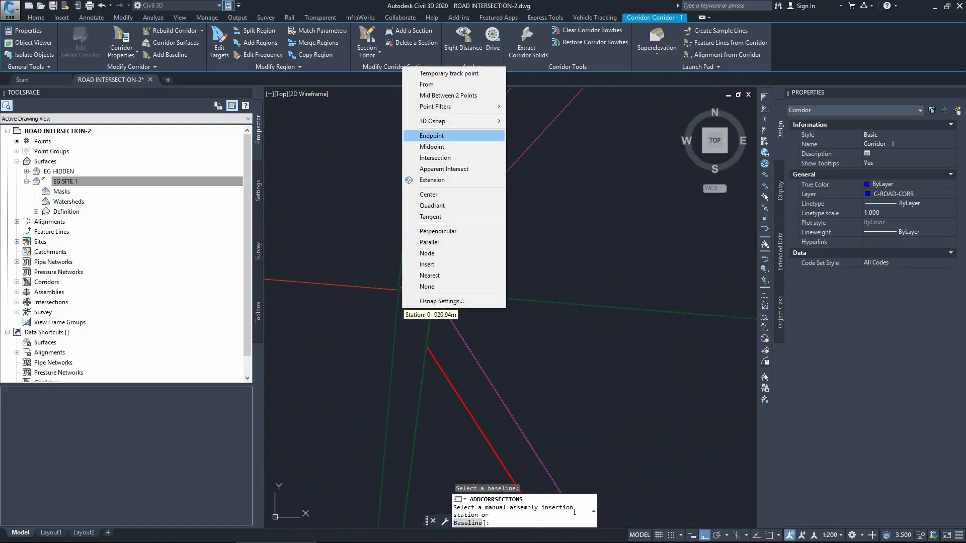
pyautogui.press('Escape')
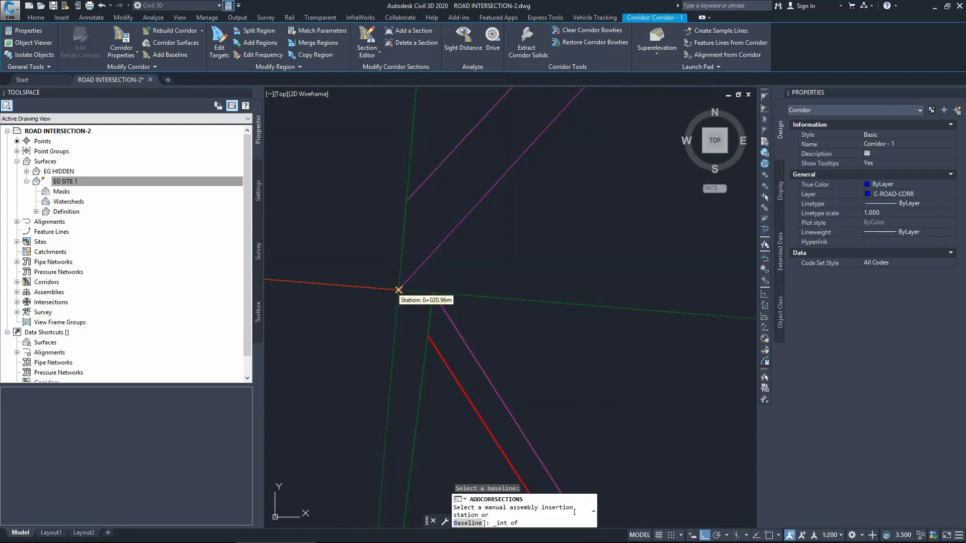
pyautogui.click(399, 290)
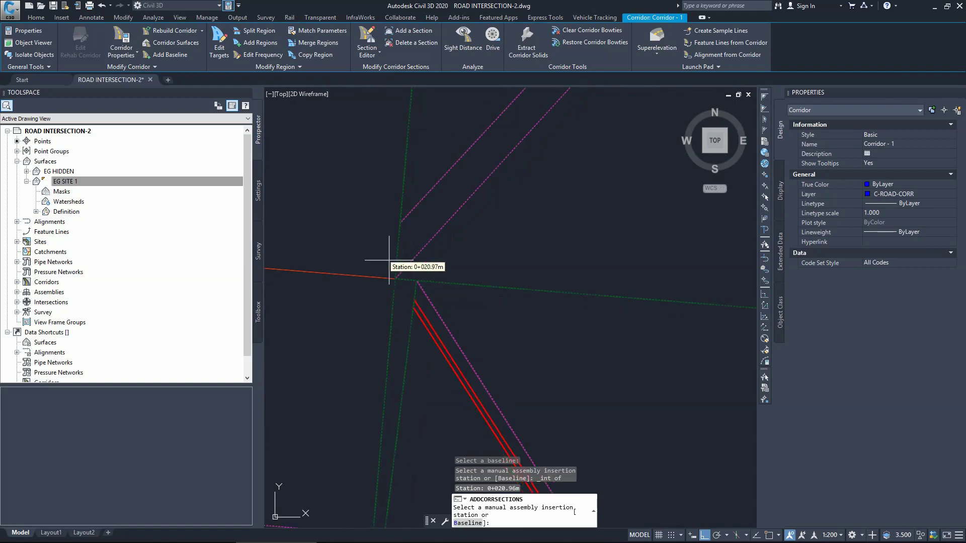
pyautogui.press('Return')
pyautogui.scroll(-4, 335, 289)
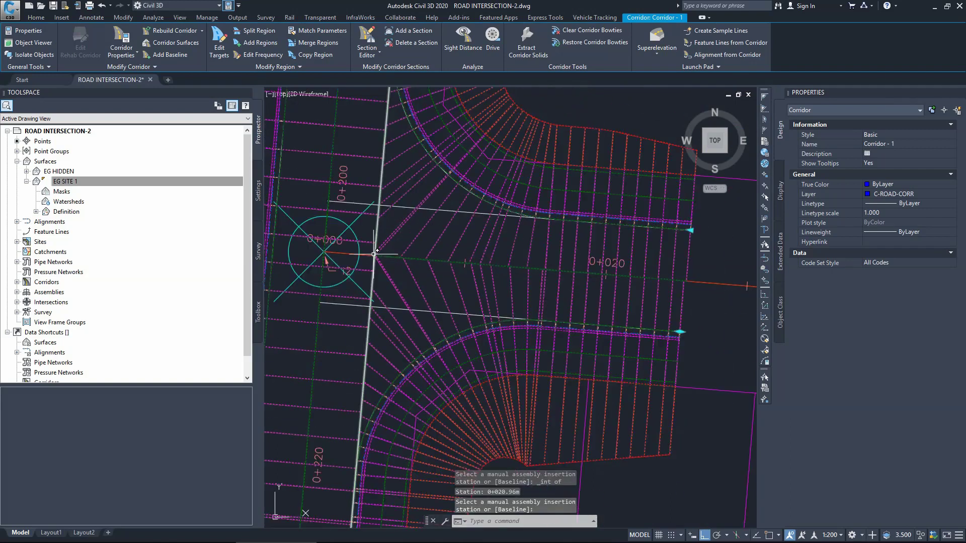
pyautogui.press('Escape')
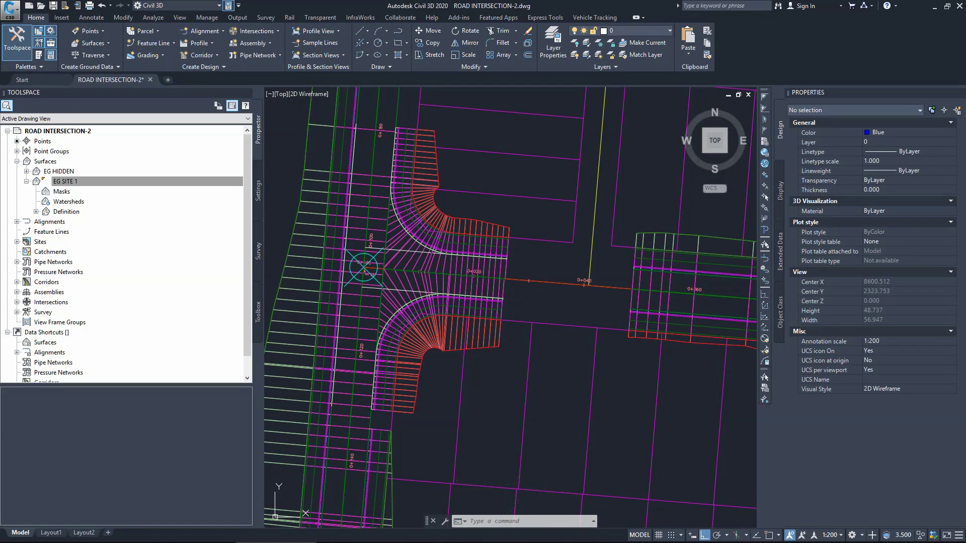
# - Stretch the NE curb-return region's side-road end to line up with the endpoint of the SE curb-return region
pyautogui.scroll(-4, 419, 305)
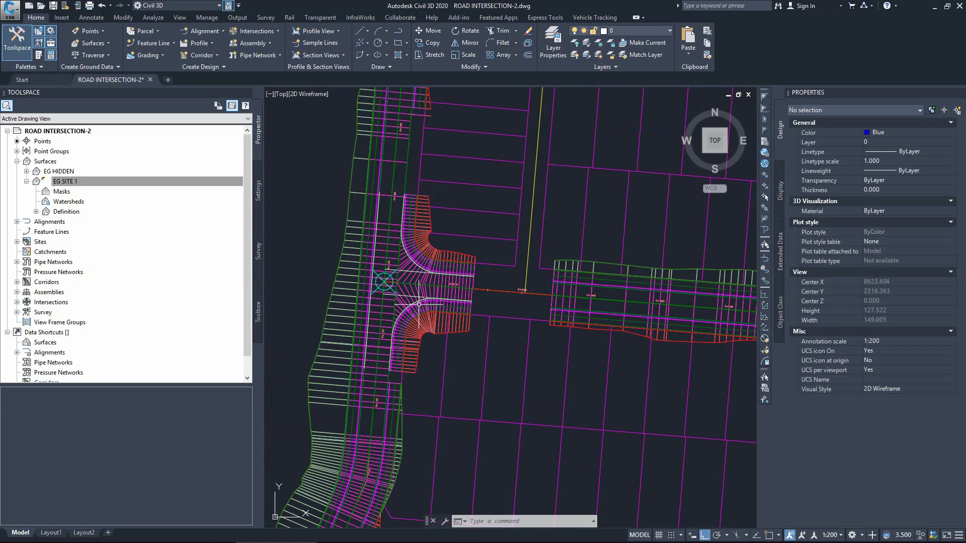
pyautogui.scroll(10, 419, 305)
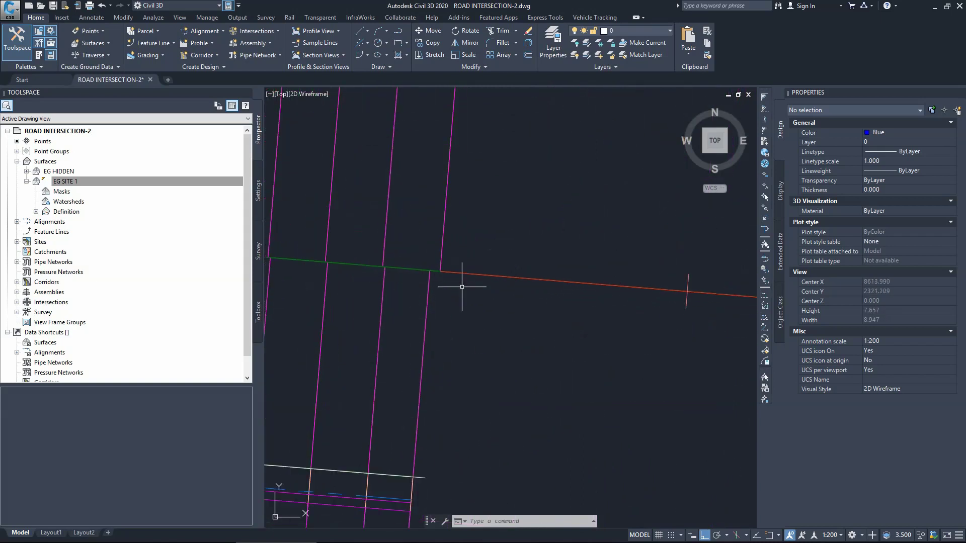
pyautogui.click(461, 287)
pyautogui.click(427, 231)
pyautogui.scroll(-3, 454, 317)
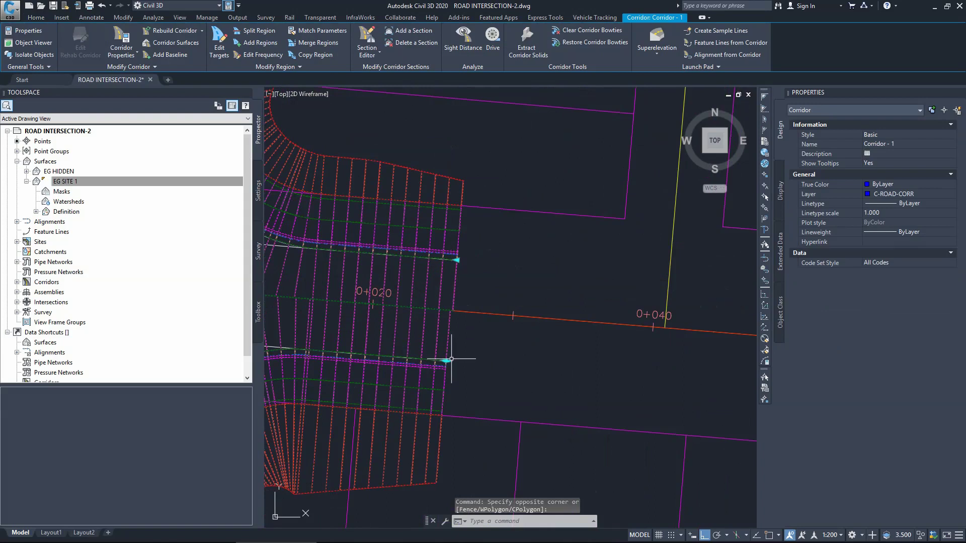
pyautogui.scroll(1, 451, 356)
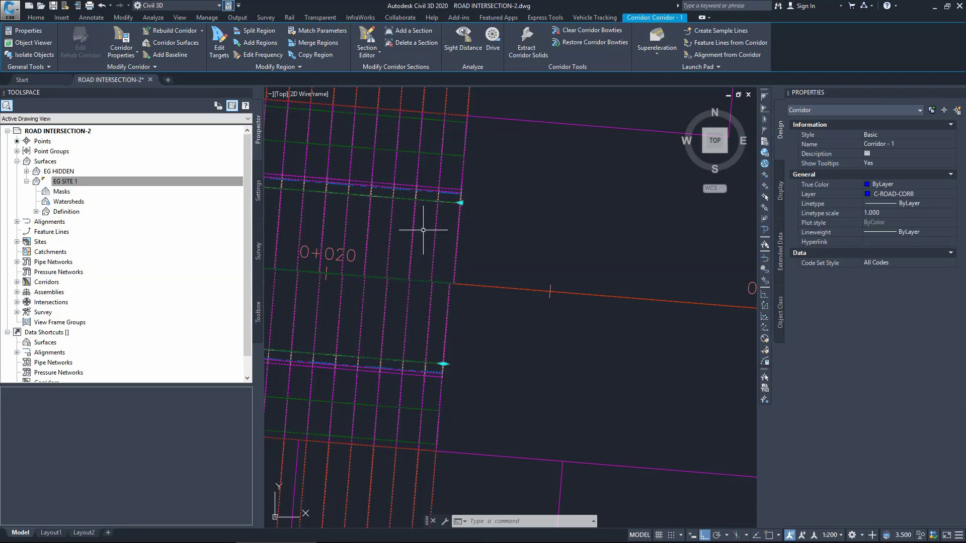
pyautogui.click(460, 202)
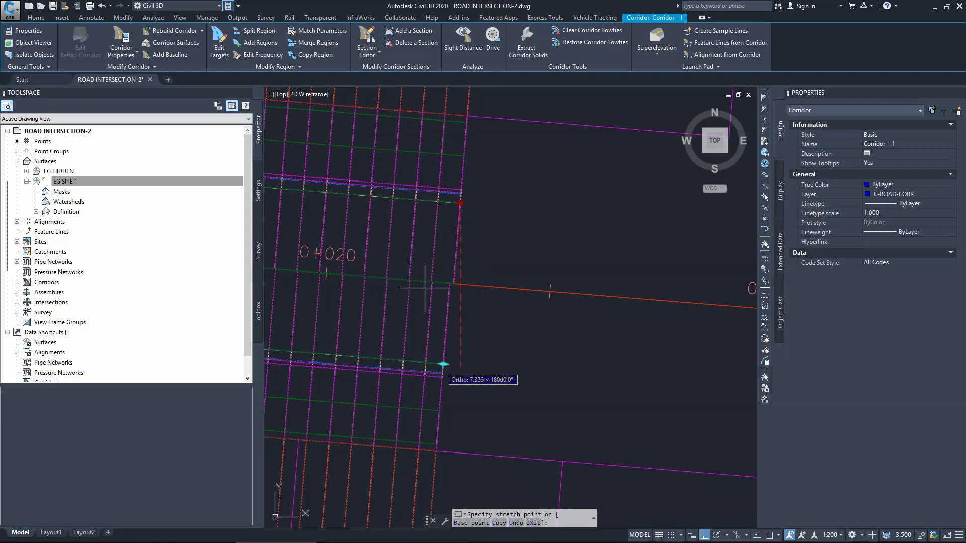
pyautogui.keyDown('shift'); pyautogui.rightClick(386, 216); pyautogui.keyUp('shift')
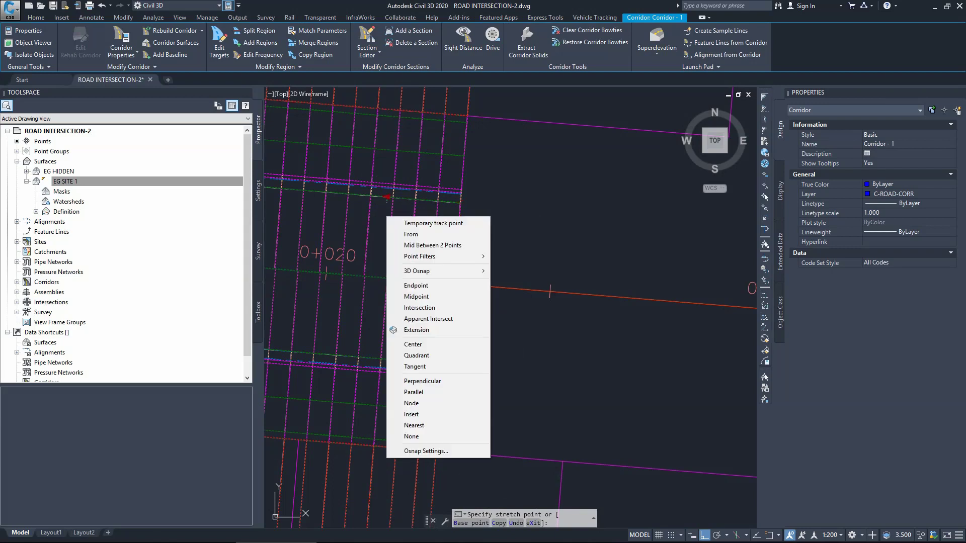
pyautogui.click(416, 285)
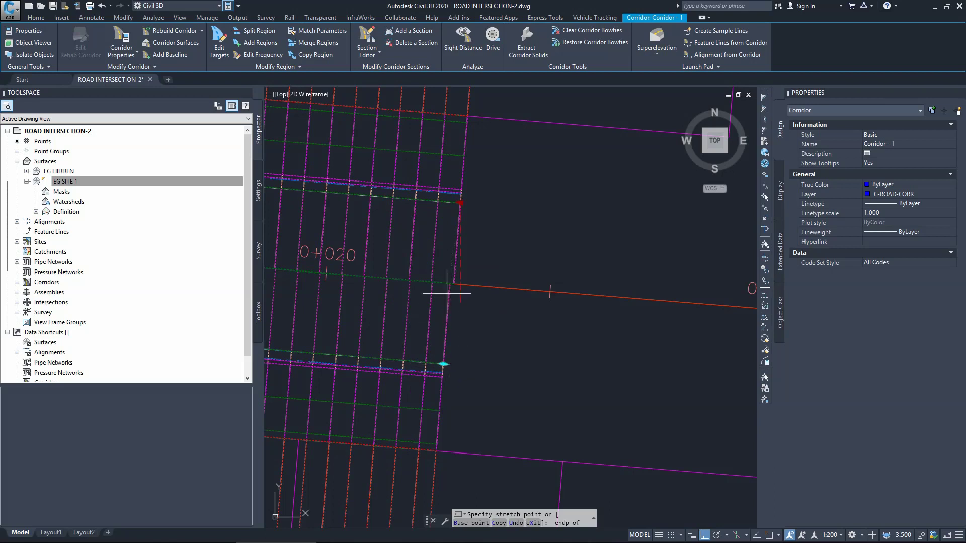
pyautogui.click(443, 363)
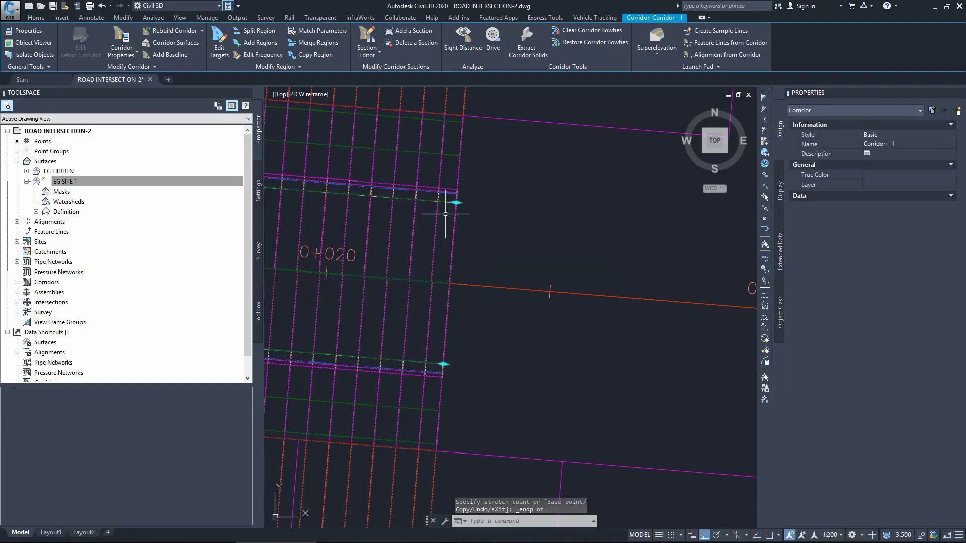
# - Stretch the NE curb-return region's main-road end to the endpoint of the main road section line just north of the curve
pyautogui.scroll(-6, 427, 284)
pyautogui.scroll(2, 427, 284)
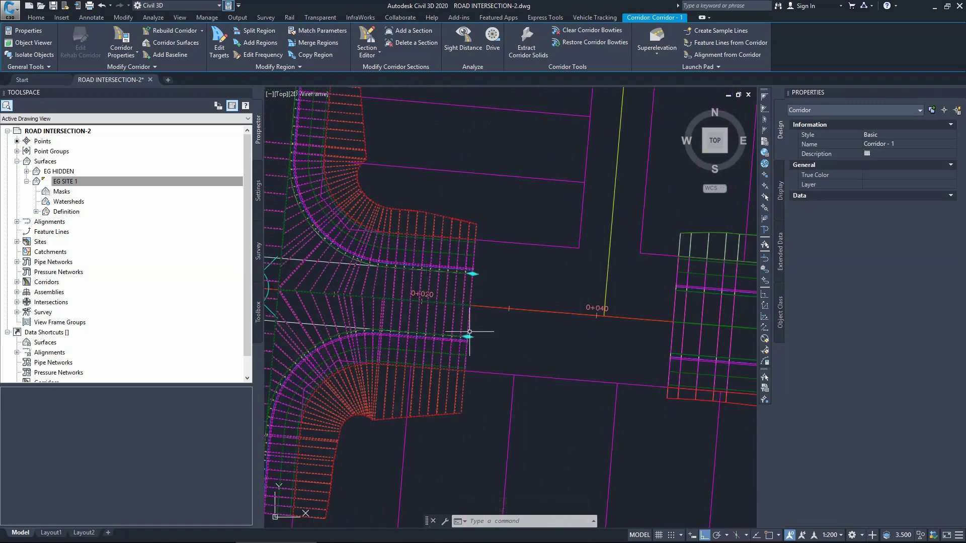
pyautogui.scroll(-3, 438, 307)
pyautogui.scroll(4, 402, 206)
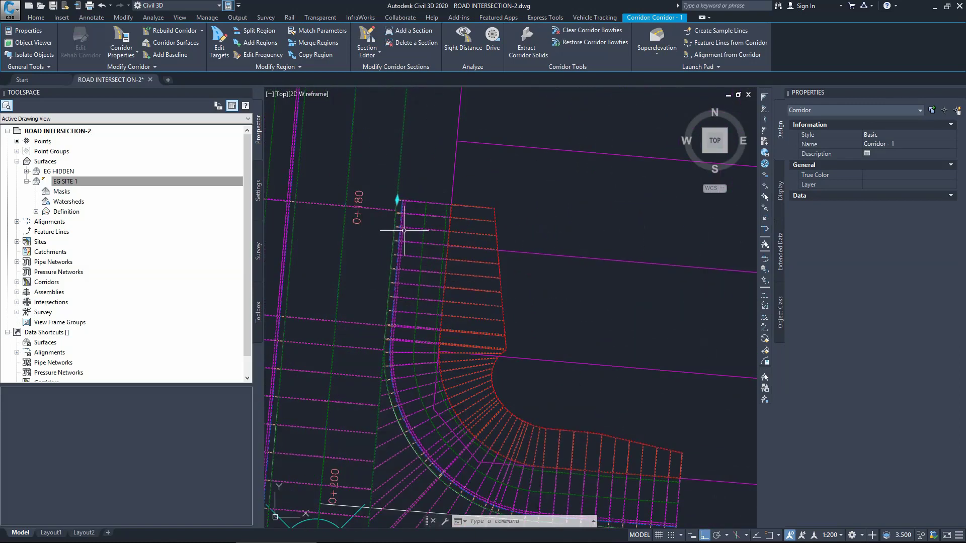
pyautogui.click(397, 200)
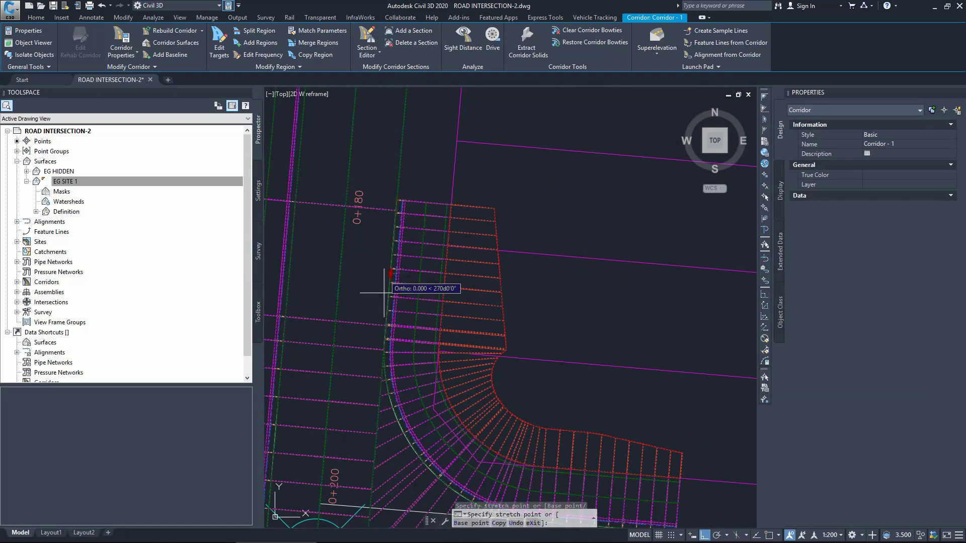
pyautogui.click(387, 333)
pyautogui.click(385, 346)
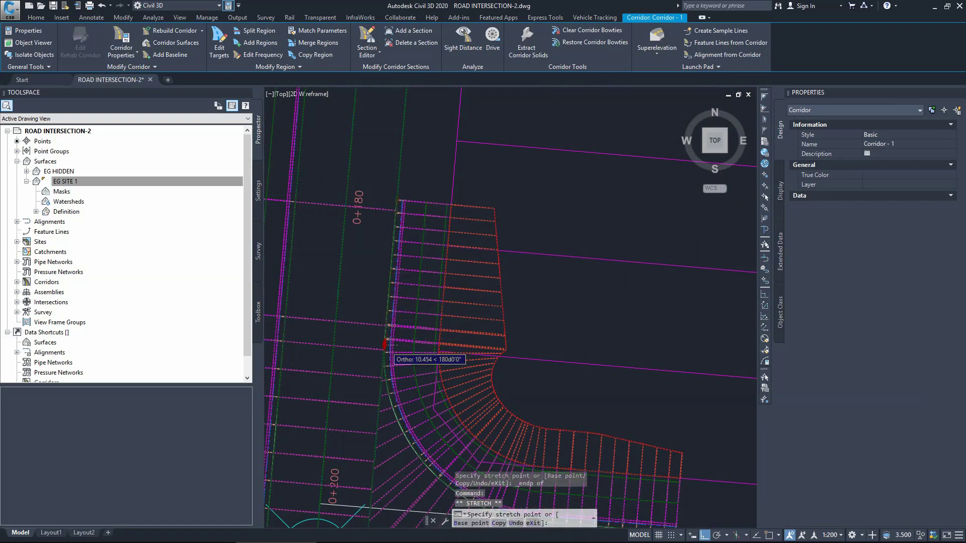
pyautogui.scroll(4, 382, 347)
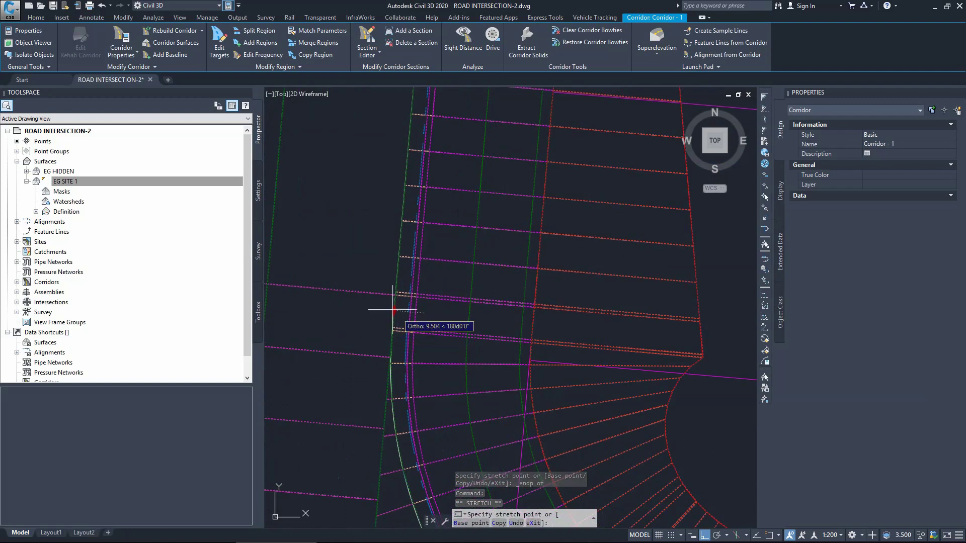
pyautogui.keyDown('shift'); pyautogui.rightClick(394, 293); pyautogui.keyUp('shift')
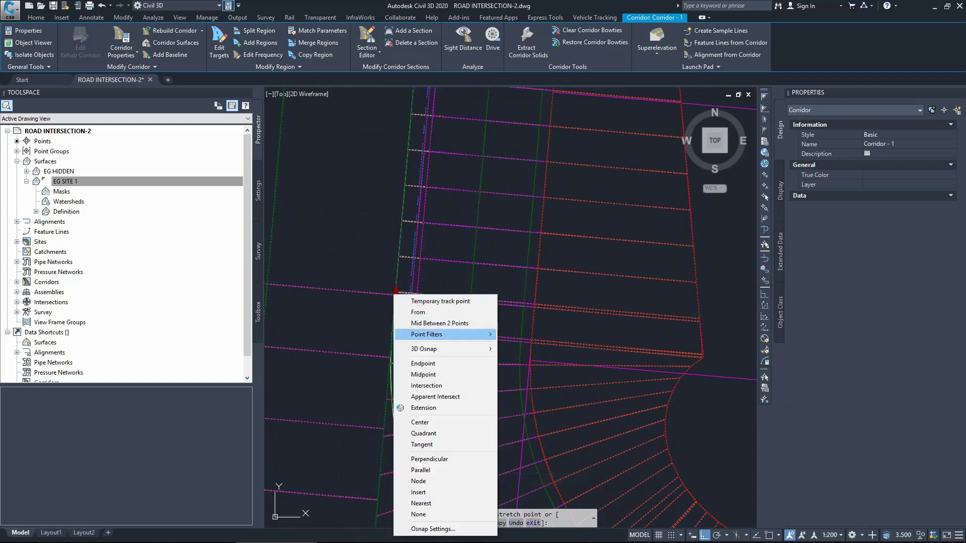
pyautogui.click(423, 363)
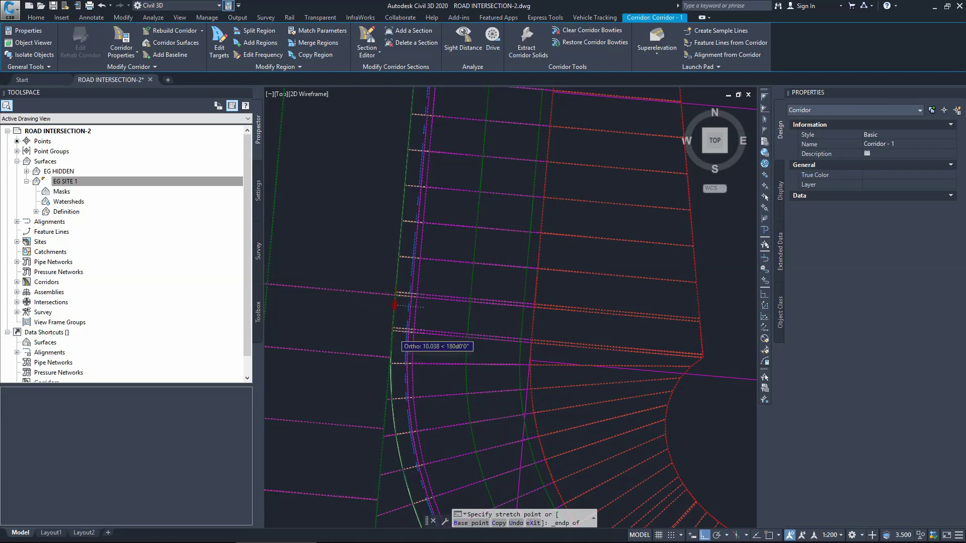
pyautogui.scroll(2, 395, 327)
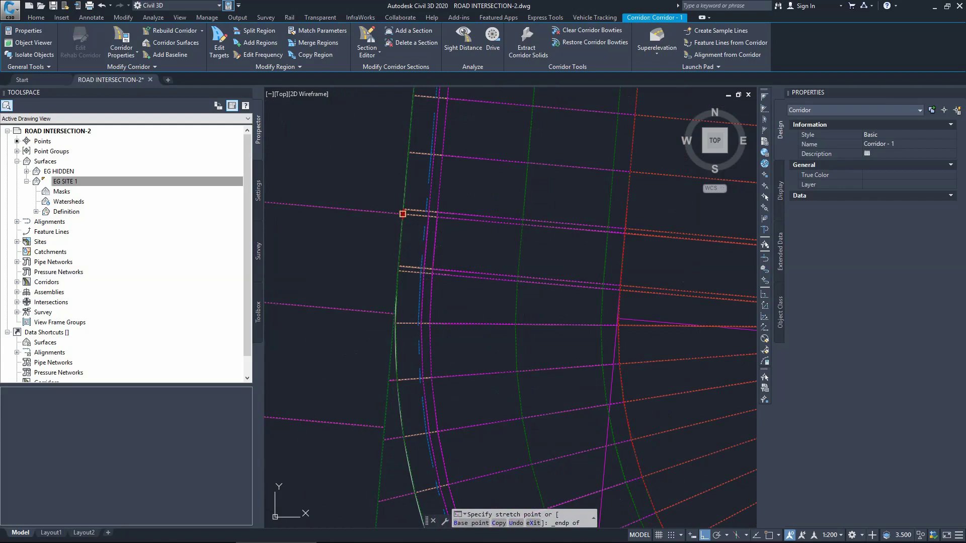
pyautogui.click(403, 214)
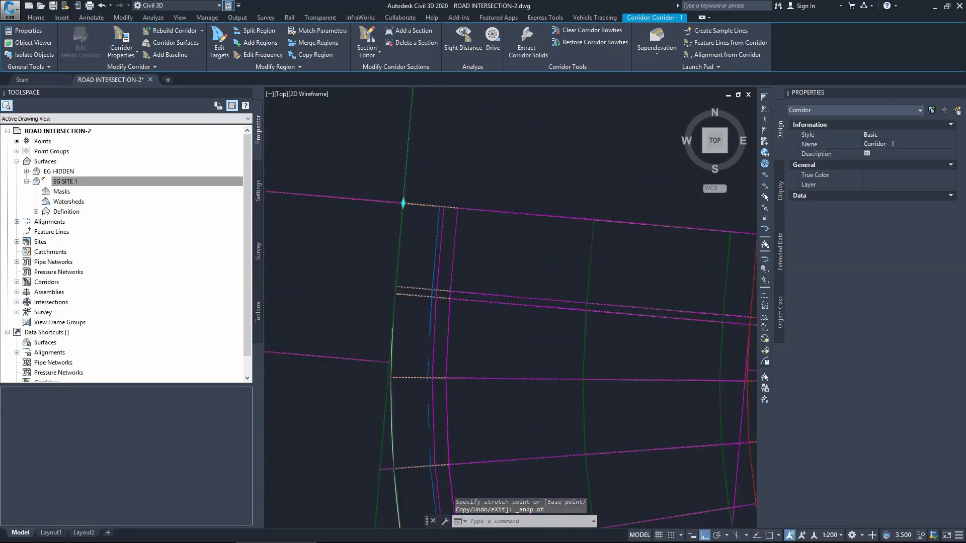
pyautogui.scroll(3, 403, 230)
pyautogui.scroll(-3, 410, 153)
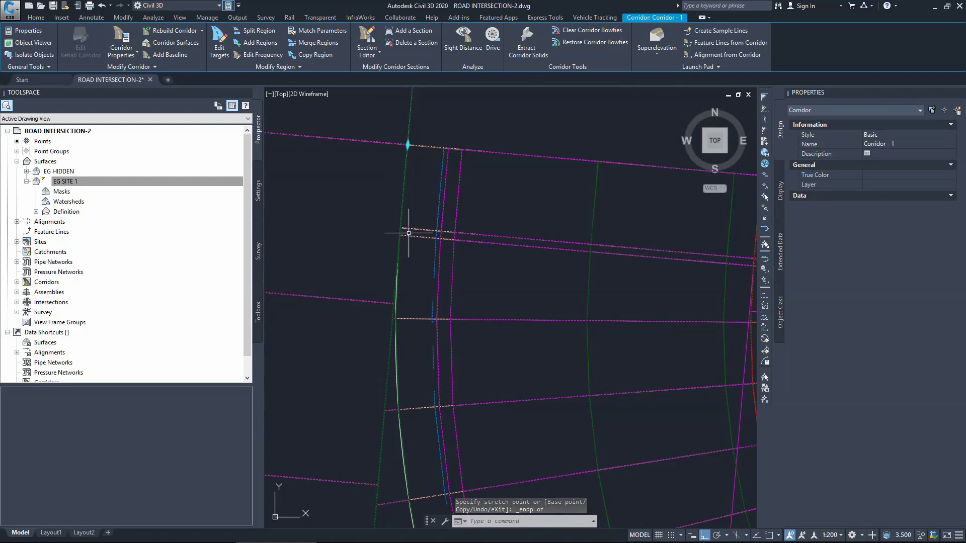
# - Stretch the SE curb-return region's main-road end to the endpoint of the main road section line just south of the curve near 0+220
pyautogui.scroll(-5, 402, 242)
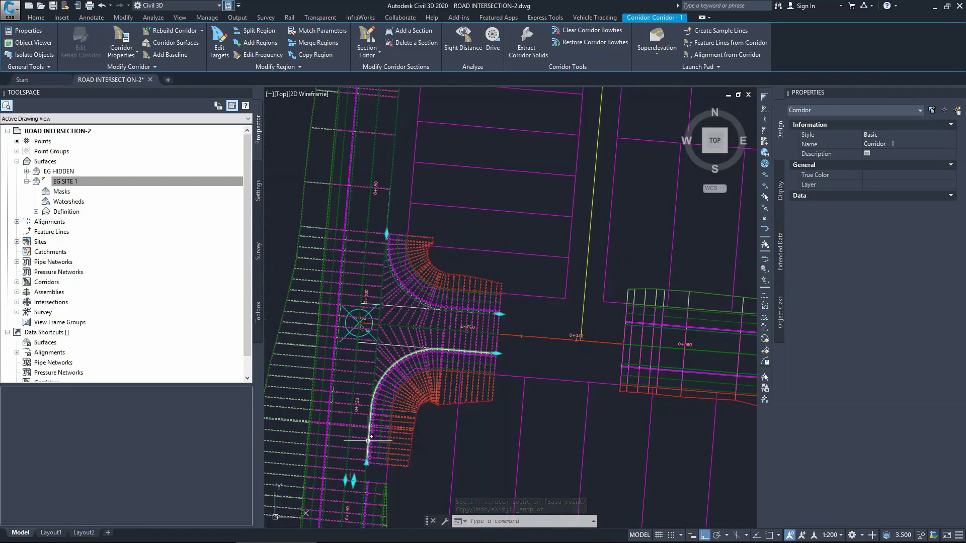
pyautogui.scroll(5, 369, 441)
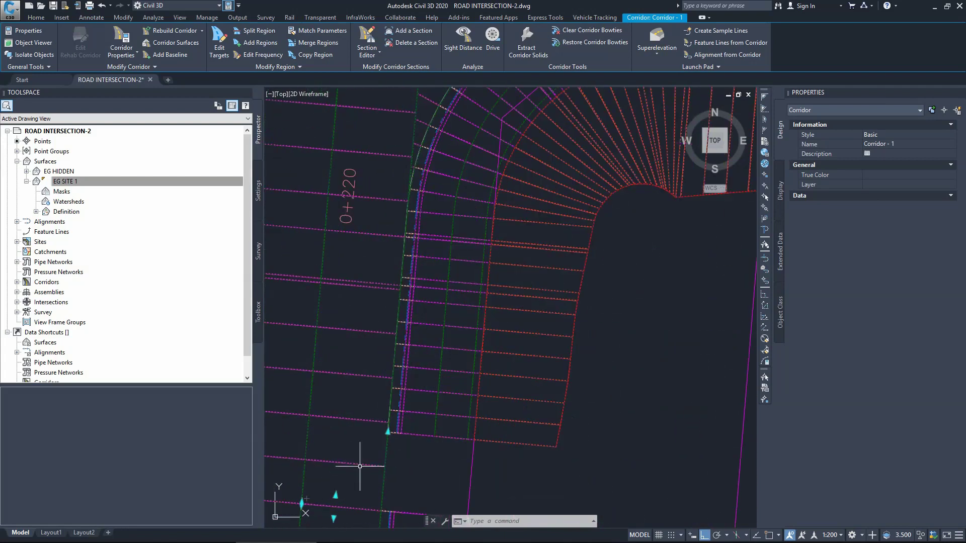
pyautogui.click(388, 432)
pyautogui.keyDown('shift'); pyautogui.rightClick(397, 296); pyautogui.keyUp('shift')
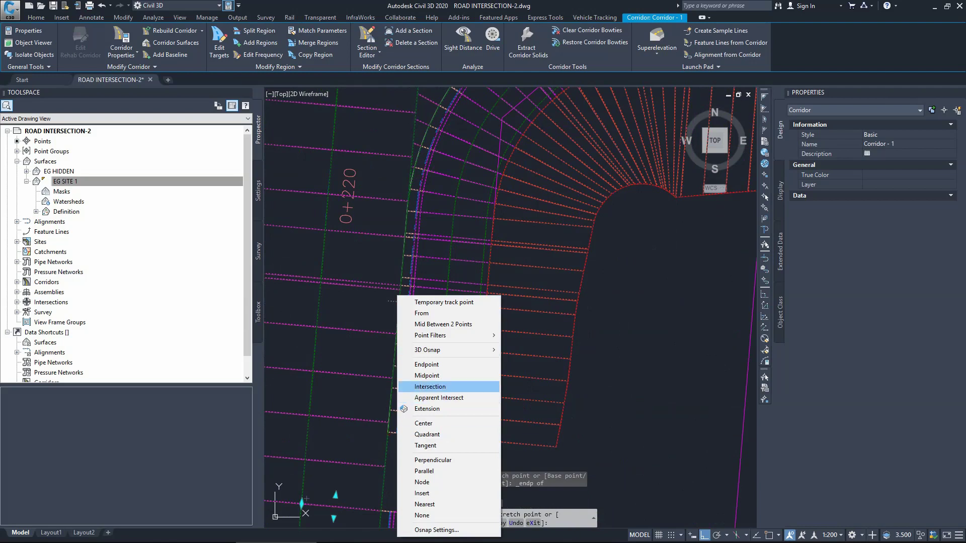
pyautogui.click(427, 365)
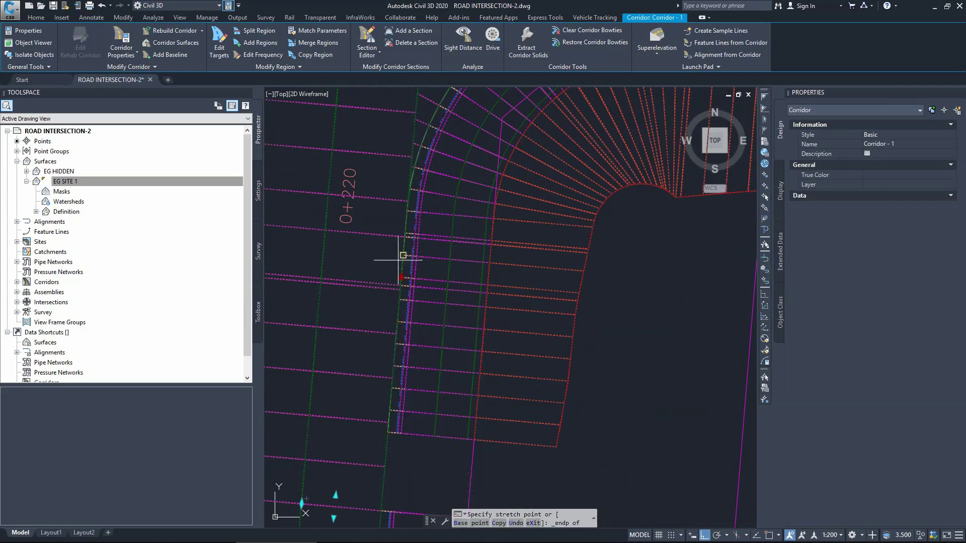
pyautogui.click(405, 236)
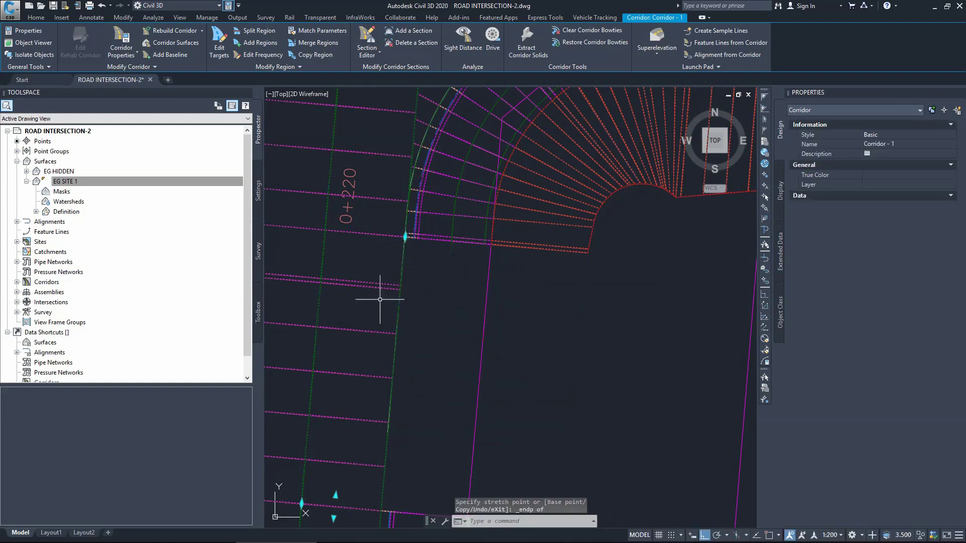
# - Stretch the full-width main road region south of the intersection to the endpoint of the SE curb-return region
pyautogui.scroll(-5, 405, 236)
pyautogui.press('Escape')
pyautogui.click(438, 352)
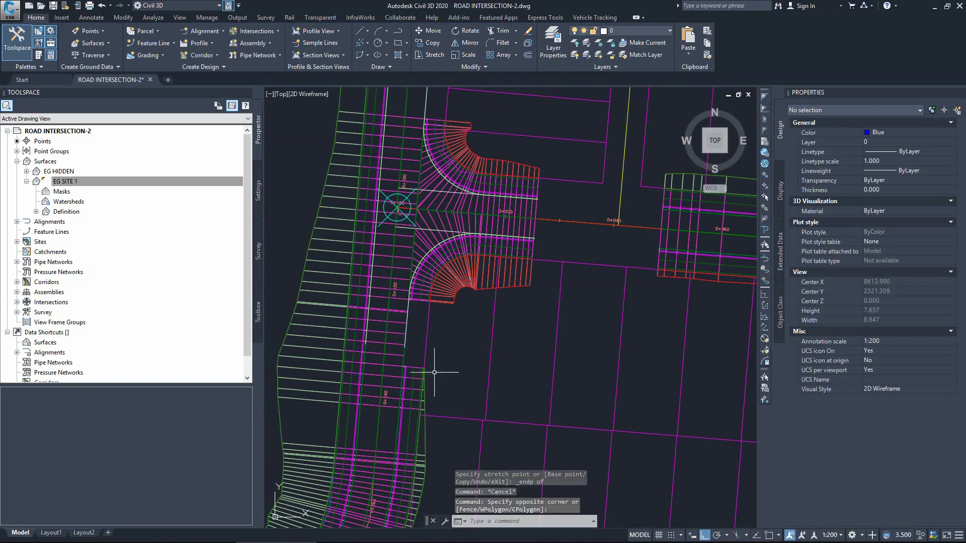
pyautogui.click(416, 366)
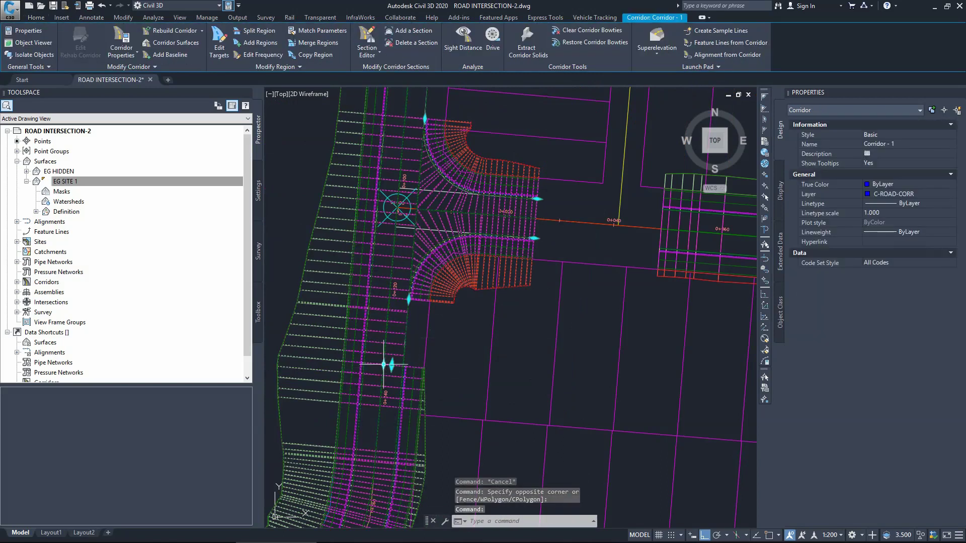
pyautogui.click(391, 364)
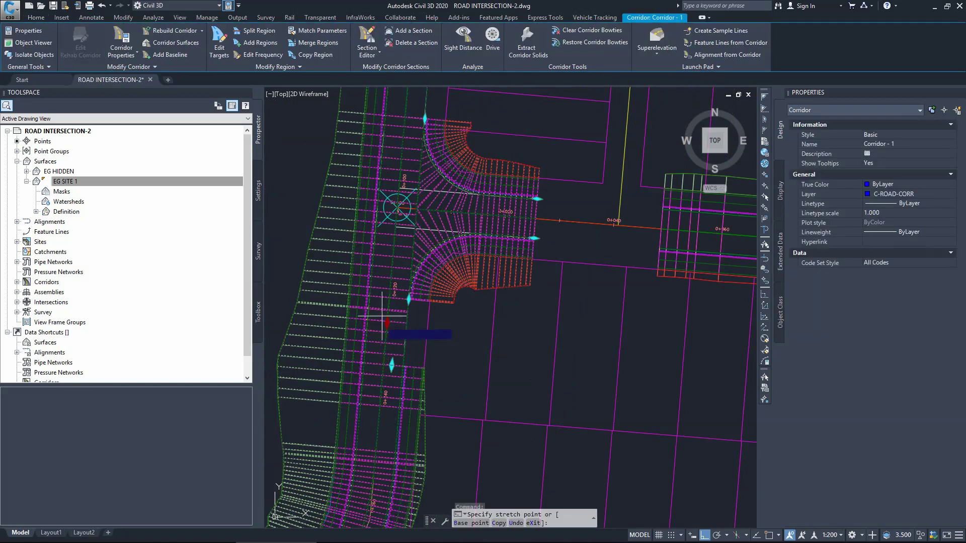
pyautogui.keyDown('shift'); pyautogui.rightClick(385, 318); pyautogui.keyUp('shift')
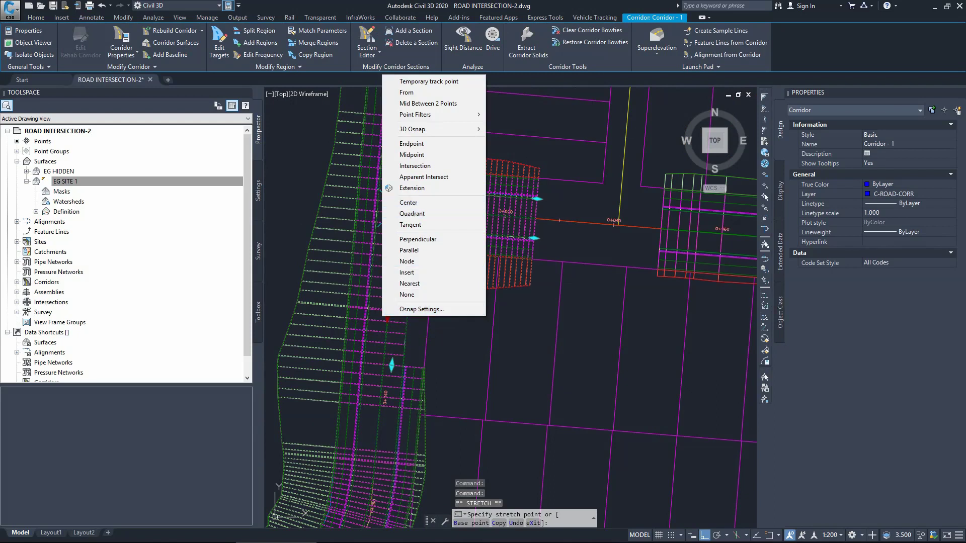
pyautogui.click(413, 144)
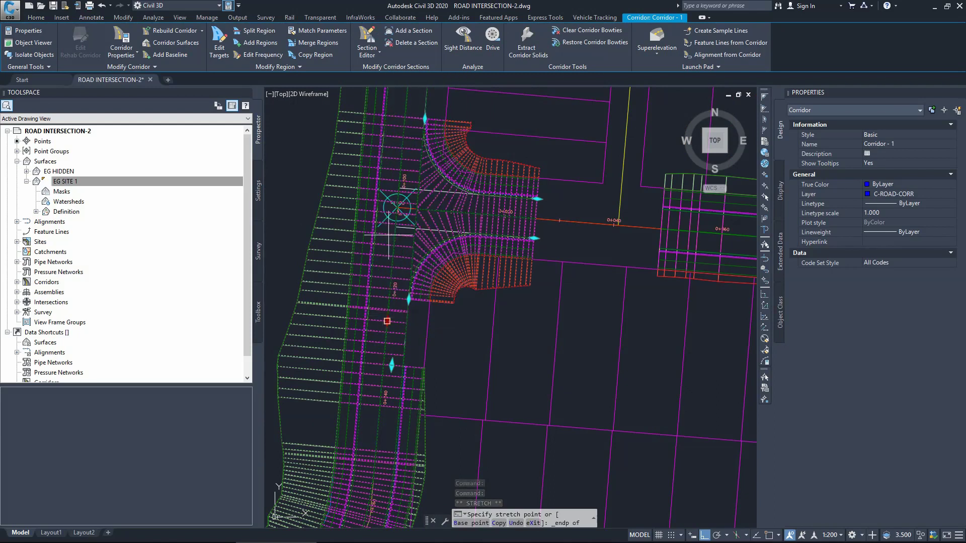
pyautogui.click(409, 298)
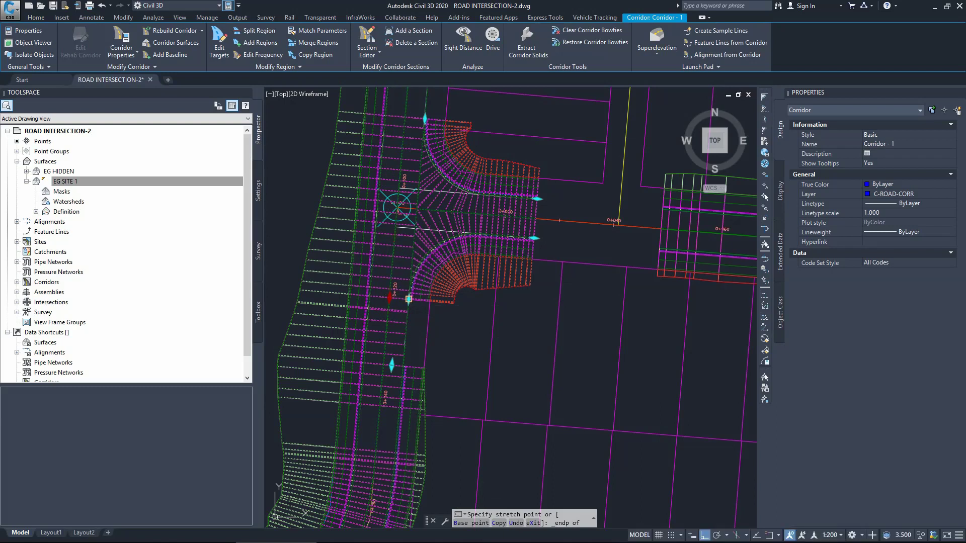
# - Stretch the start of Corridor - 2 on the side road to the side-road endpoint of the NE curb-return region
pyautogui.scroll(-3, 411, 358)
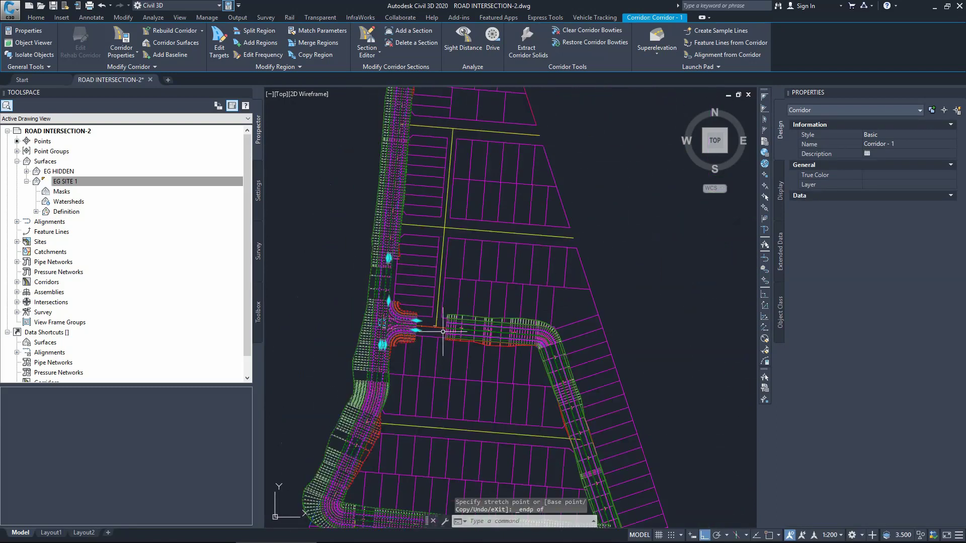
pyautogui.scroll(2, 443, 331)
pyautogui.press('Escape')
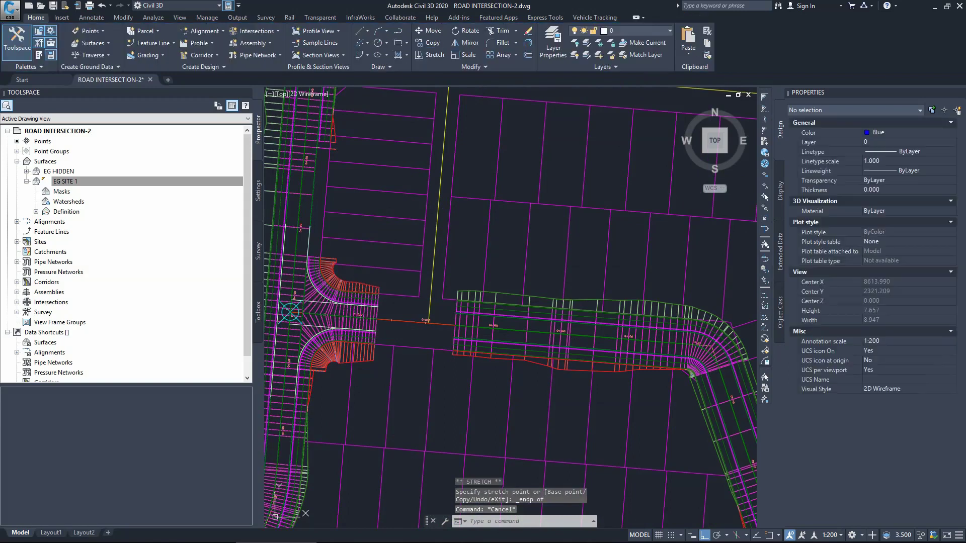
pyautogui.click(455, 326)
pyautogui.click(455, 325)
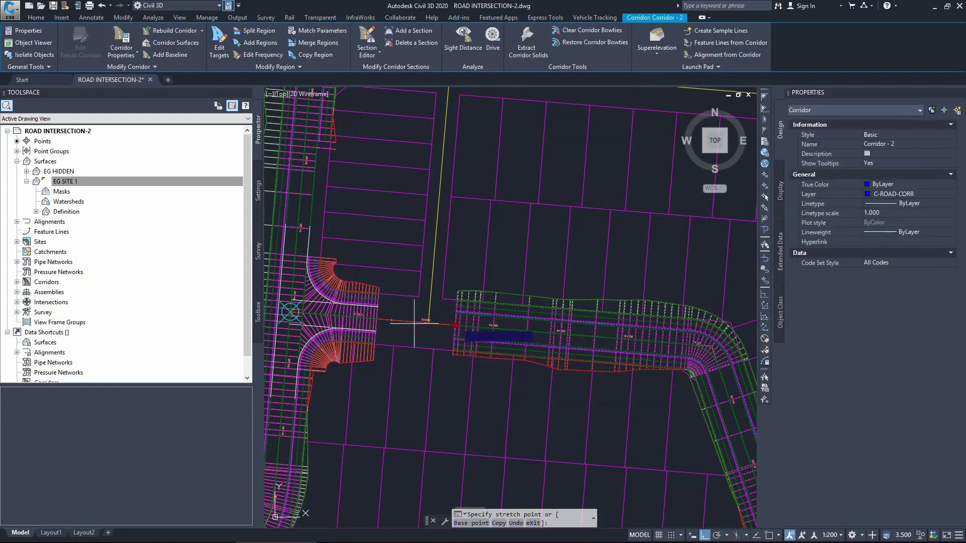
pyautogui.keyDown('shift'); pyautogui.rightClick(394, 322); pyautogui.keyUp('shift')
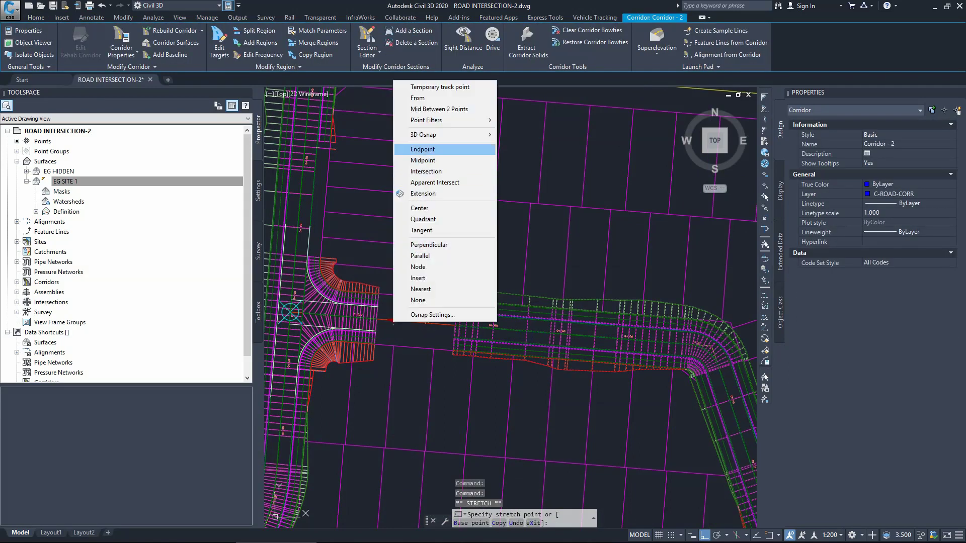
pyautogui.click(422, 150)
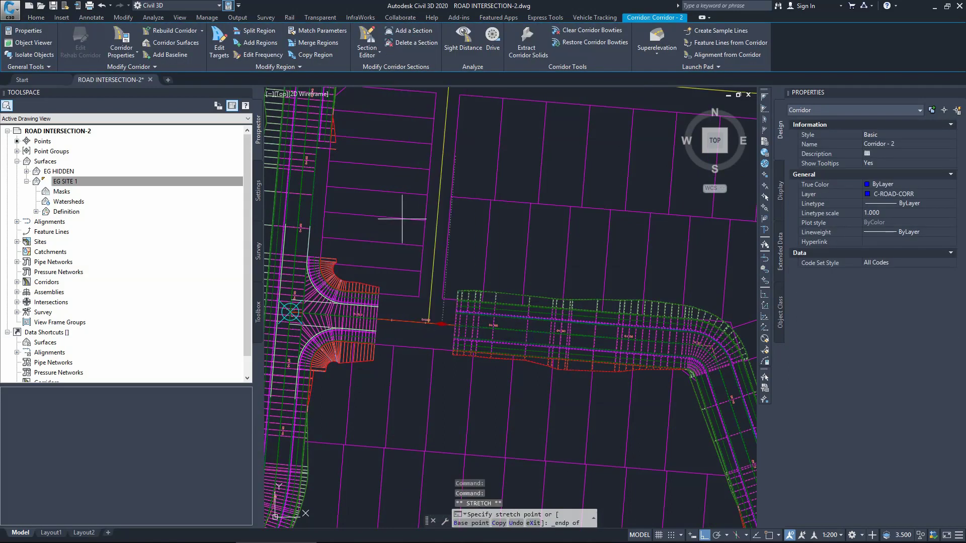
pyautogui.click(377, 307)
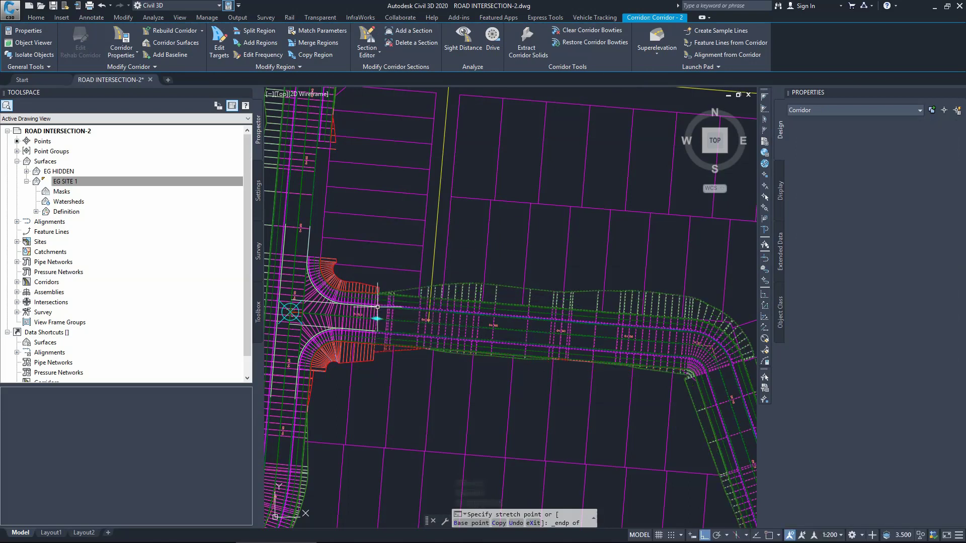
# - Stretch the full-width main road region north of the intersection to the endpoint of the NE curb-return region
pyautogui.scroll(-2, 408, 352)
pyautogui.scroll(3, 363, 313)
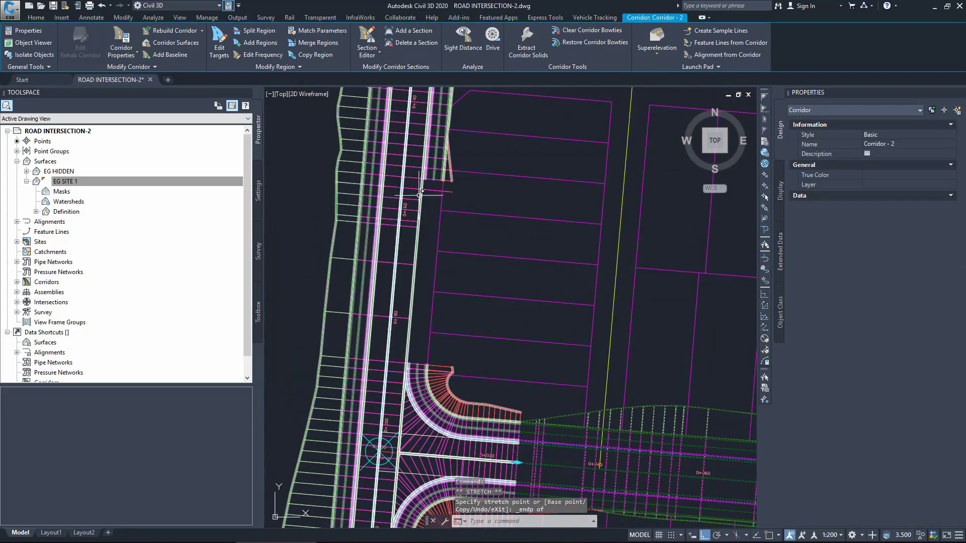
pyautogui.click(433, 178)
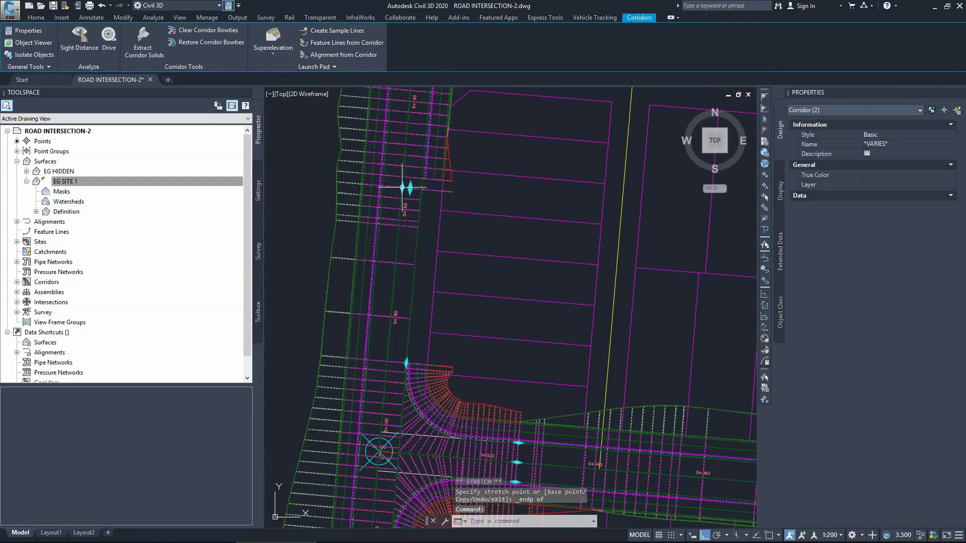
pyautogui.click(407, 363)
pyautogui.keyDown('shift'); pyautogui.rightClick(406, 358); pyautogui.keyUp('shift')
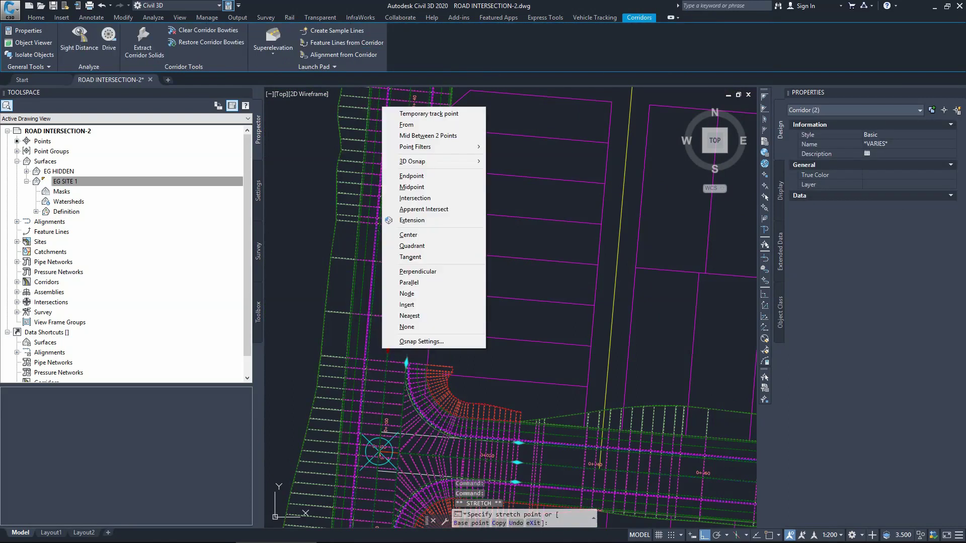
pyautogui.click(411, 176)
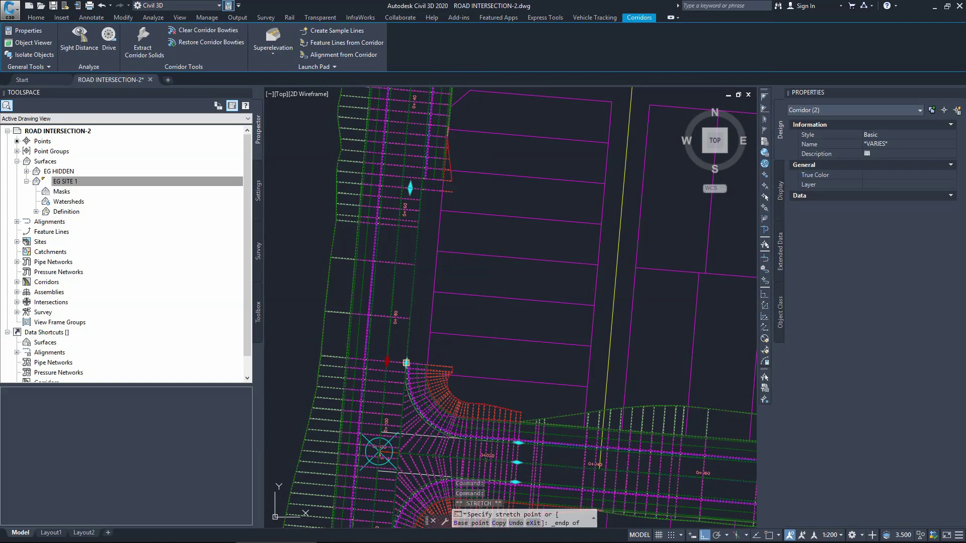
pyautogui.press('Escape')
pyautogui.press('Escape')
pyautogui.scroll(-5, 398, 279)
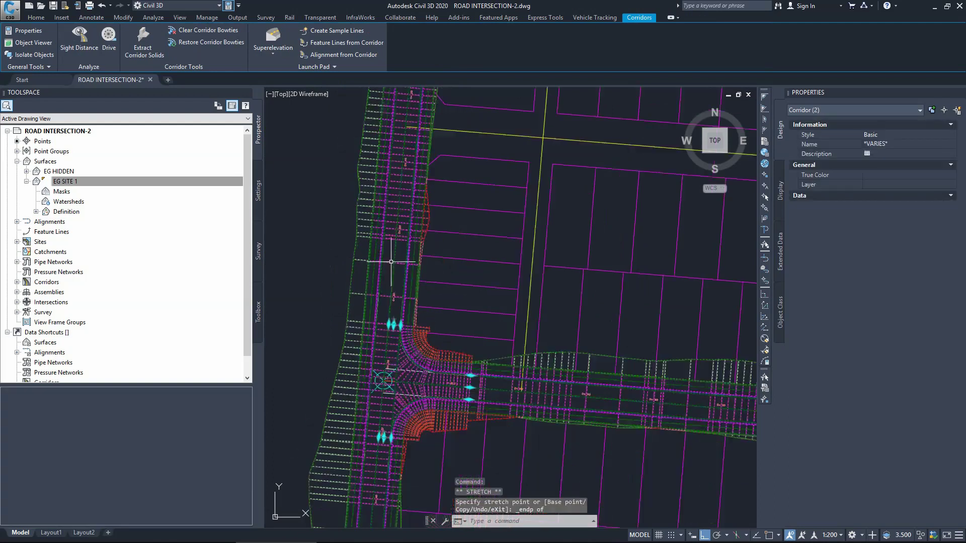
# - Clear the selection and examine how the main road, side road and curb-return corridors join around the intersection
pyautogui.scroll(2, 397, 307)
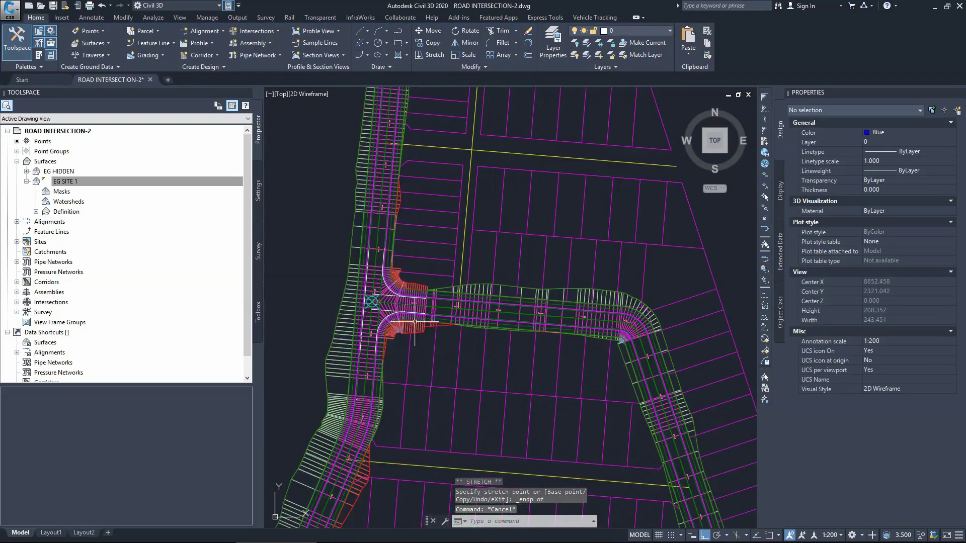
pyautogui.click(417, 355)
pyautogui.scroll(2, 393, 298)
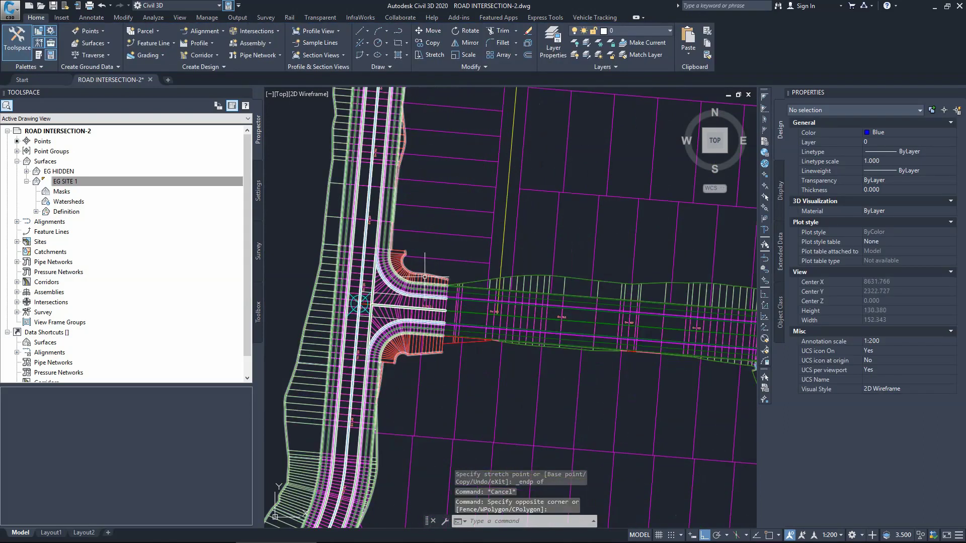
pyautogui.scroll(-1, 391, 274)
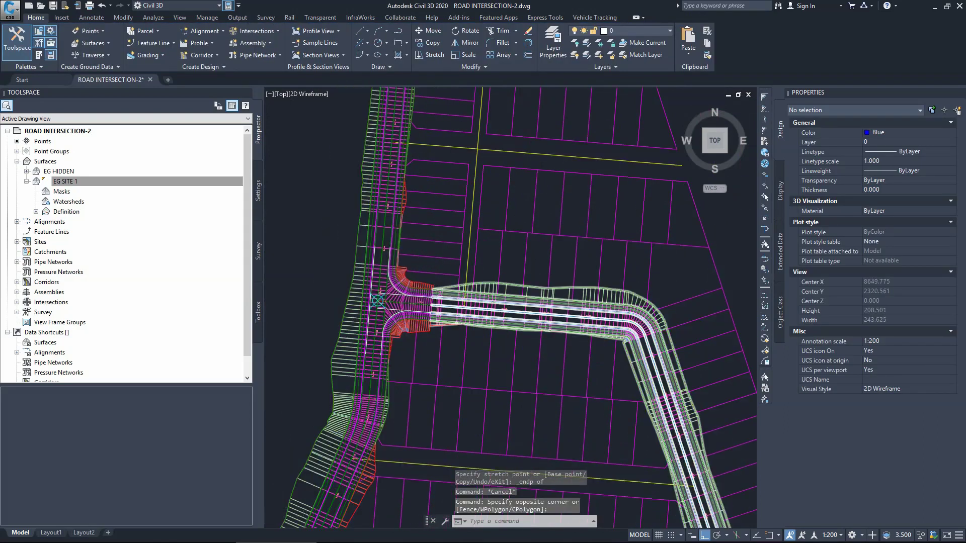
pyautogui.scroll(1, 453, 277)
pyautogui.scroll(-2, 453, 278)
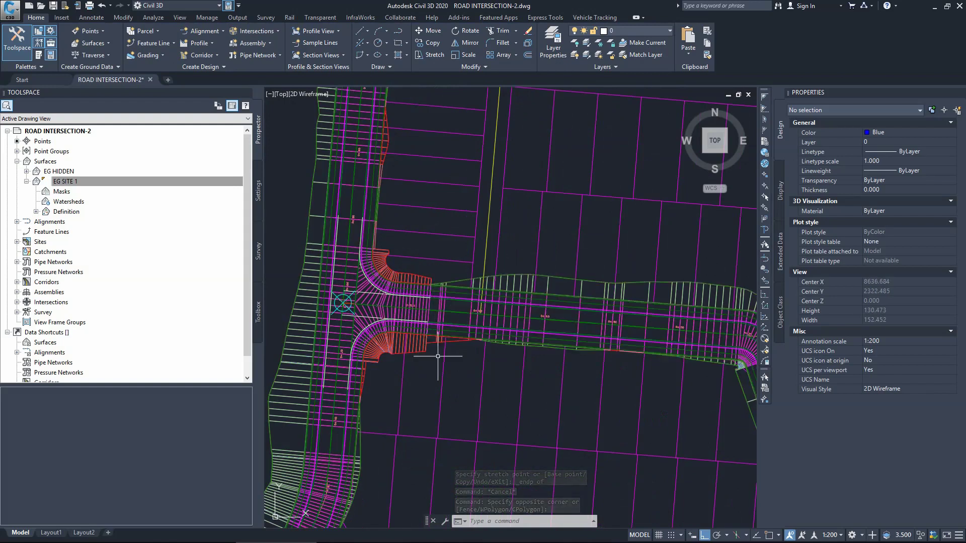
pyautogui.scroll(4, 399, 291)
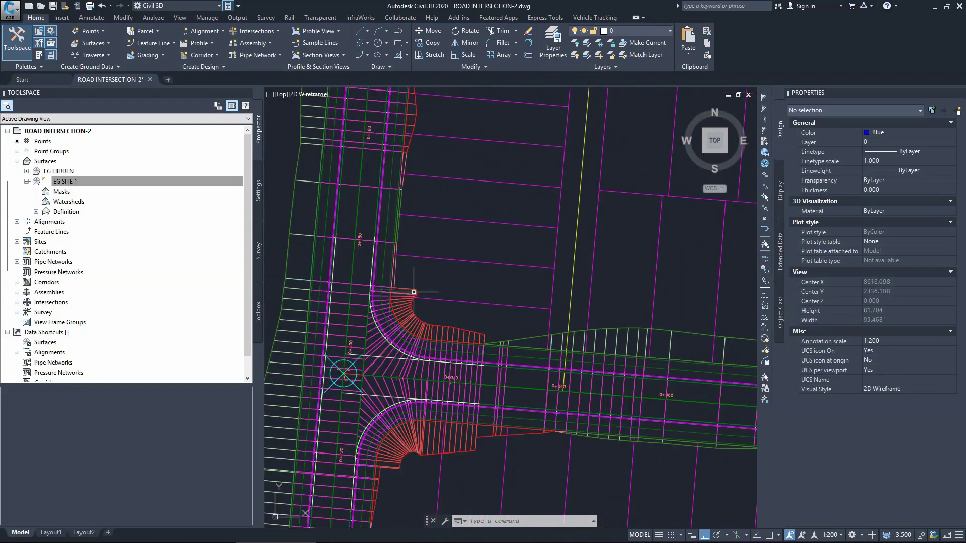
pyautogui.scroll(-1, 417, 288)
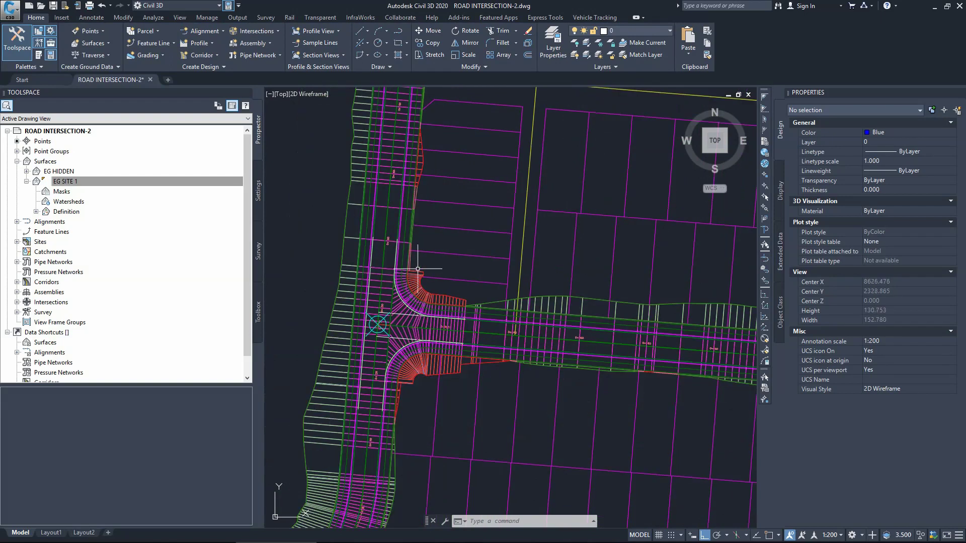
pyautogui.scroll(1, 420, 274)
pyautogui.scroll(-2, 421, 272)
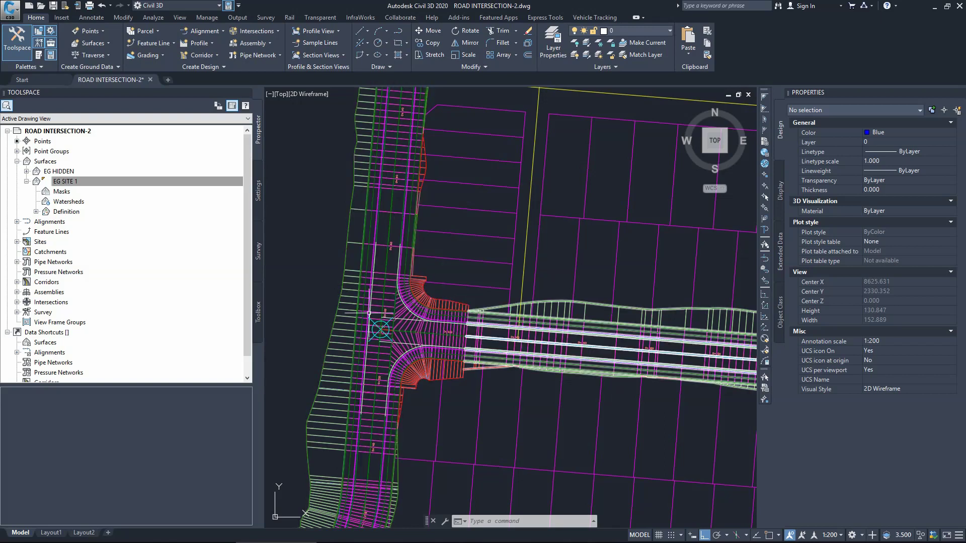
# - Rebuild Corridor - 1 and turn on automatic rebuilding for it
pyautogui.press('Left')
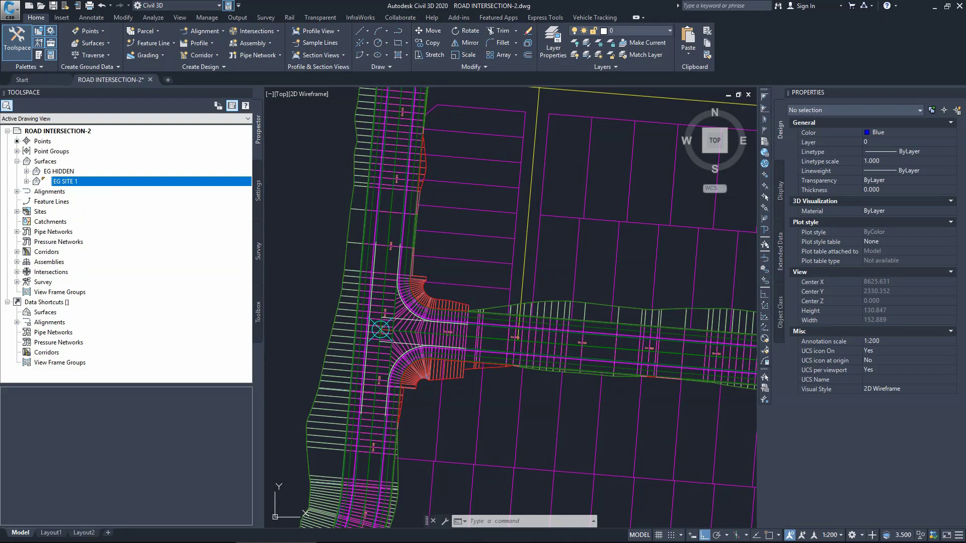
pyautogui.click(17, 251)
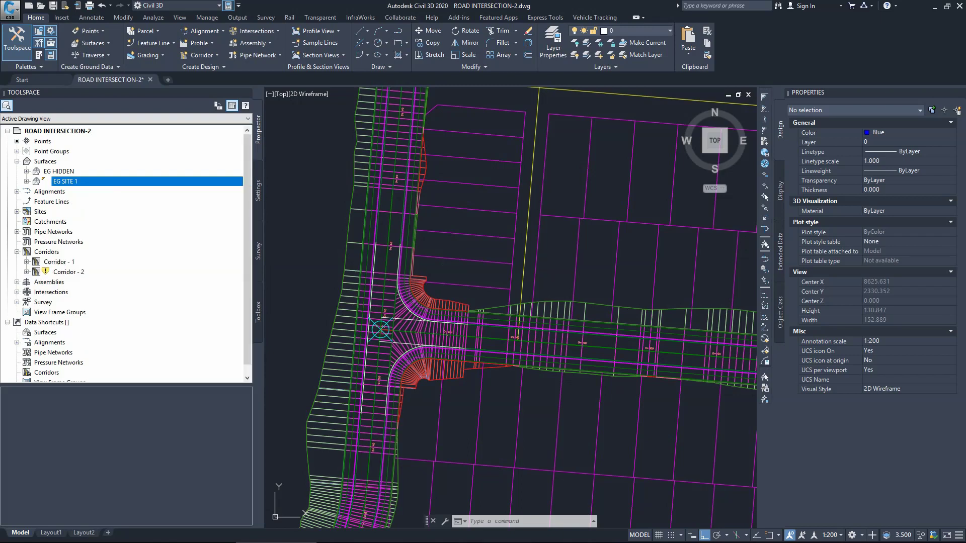
pyautogui.rightClick(59, 262)
pyautogui.click(88, 296)
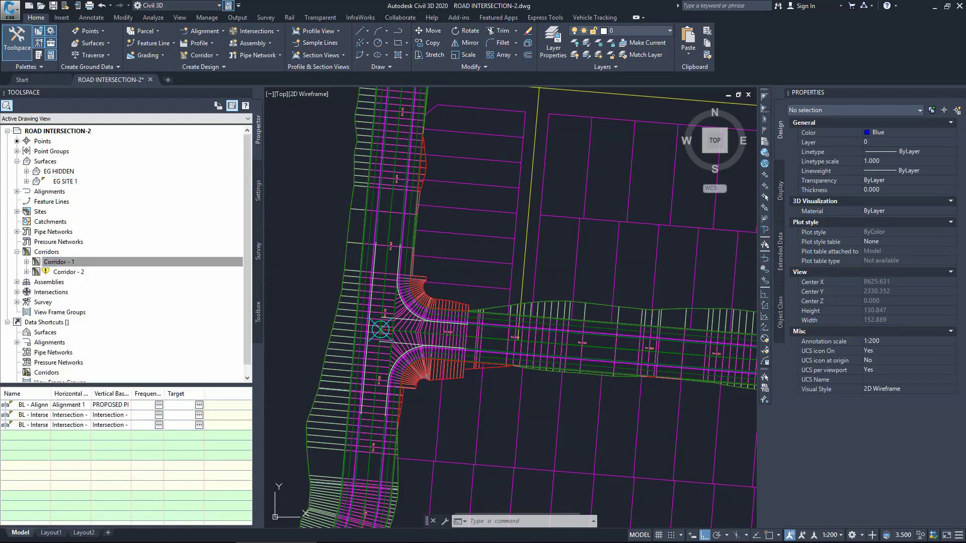
pyautogui.rightClick(45, 261)
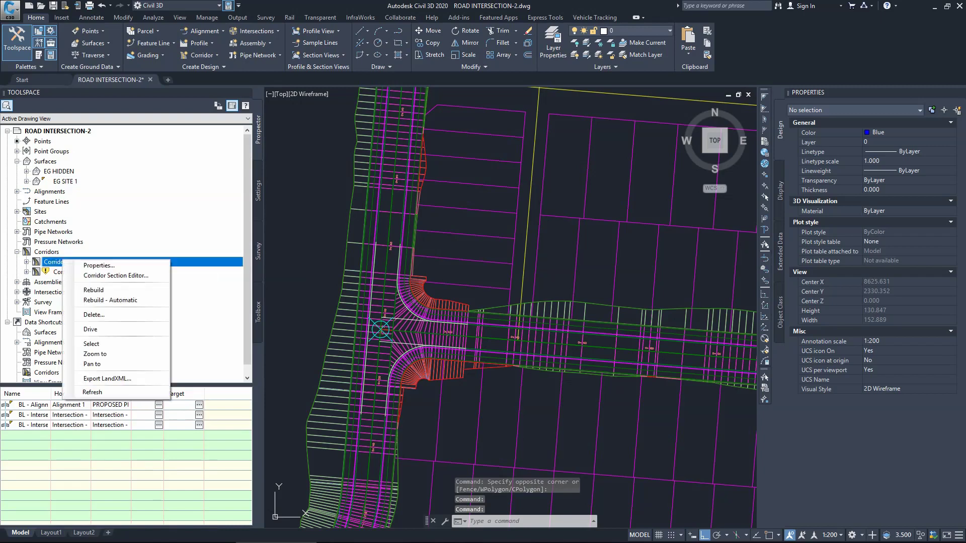
pyautogui.click(120, 301)
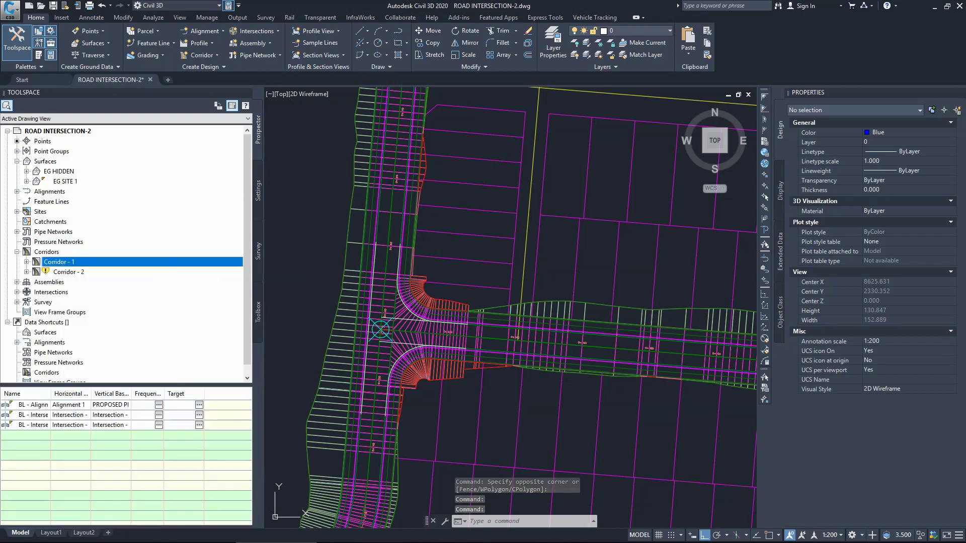
# - Rebuild Corridor - 2, turn on its automatic rebuilding, and clear any selection in the drawing
pyautogui.rightClick(65, 273)
pyautogui.click(100, 305)
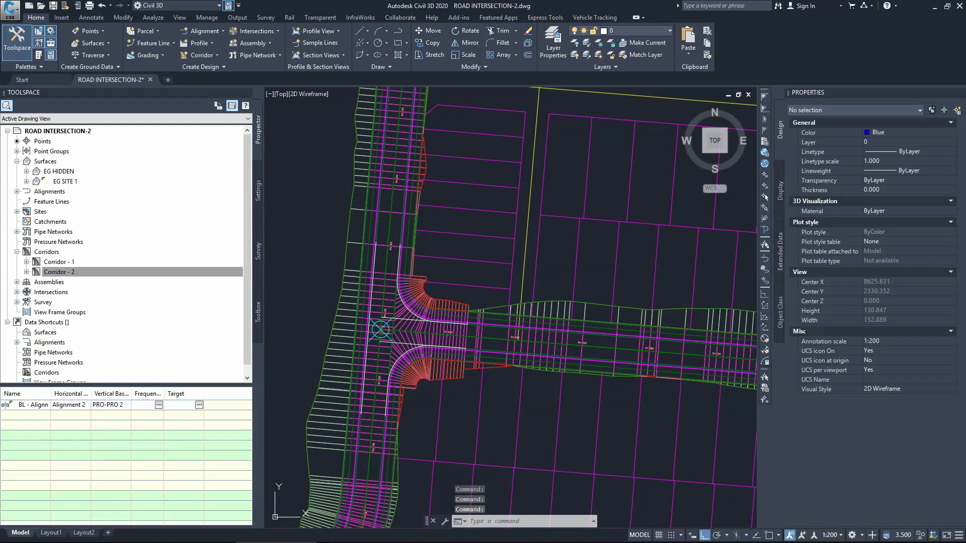
pyautogui.rightClick(64, 273)
pyautogui.click(100, 315)
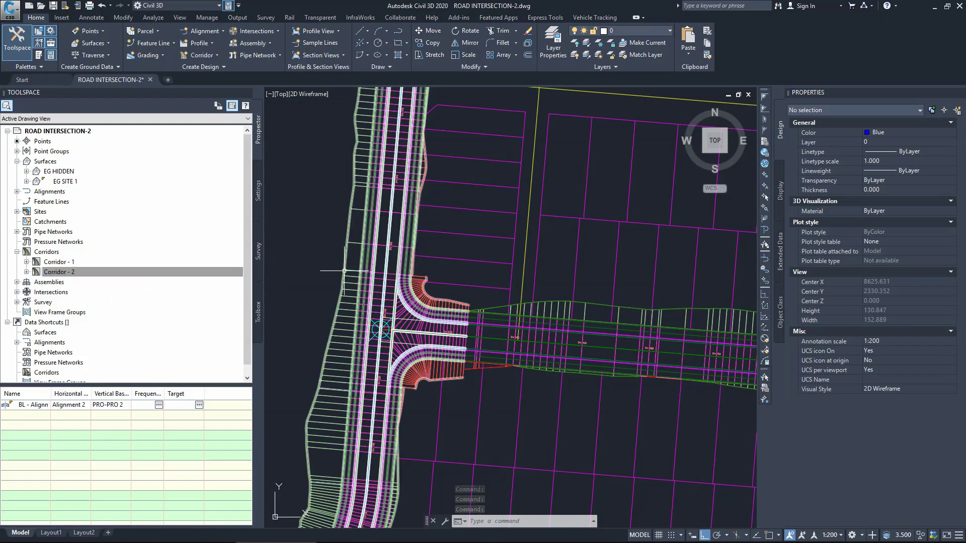
pyautogui.press('Escape')
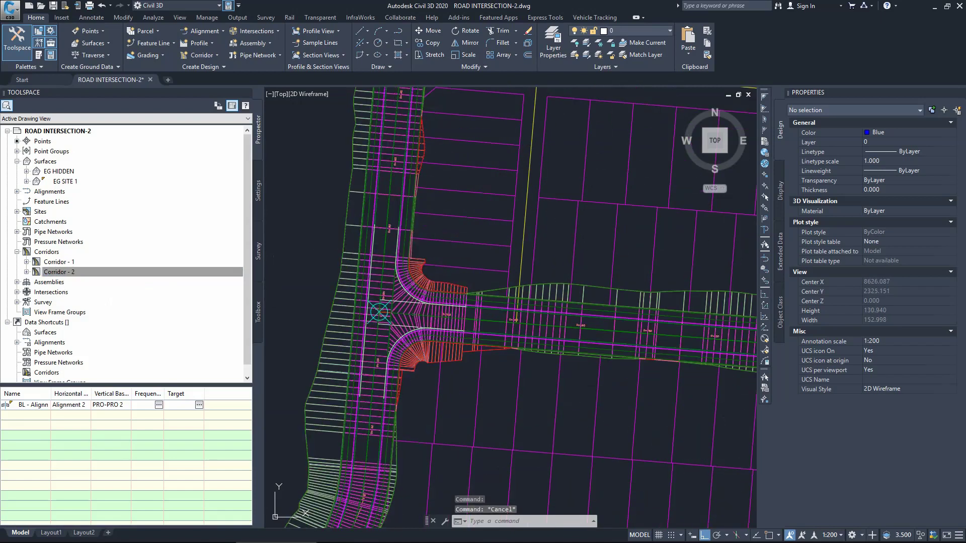
# - Open the corridor properties of Corridor - 1, enlarge the dialog to review its region parameters, and close it
pyautogui.click(318, 302)
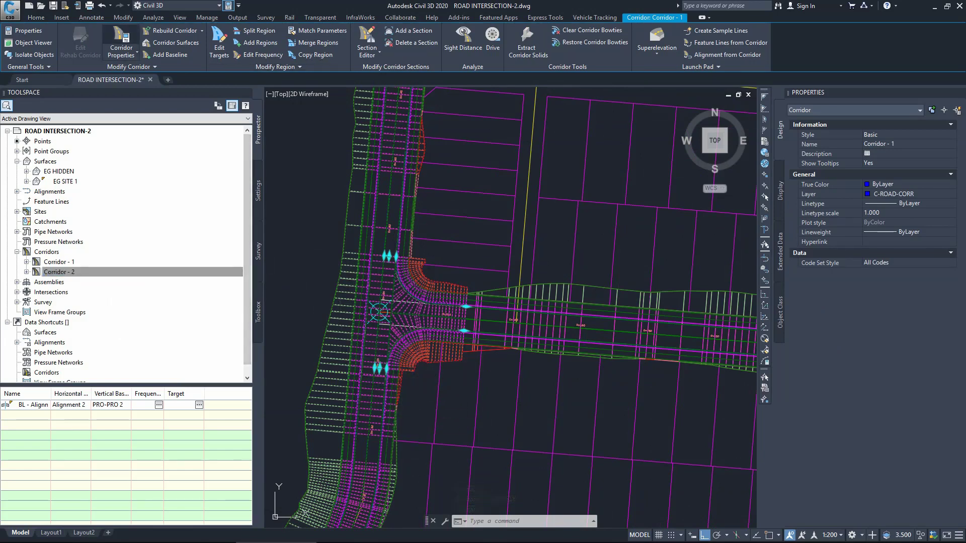
pyautogui.click(121, 42)
pyautogui.doubleClick(317, 302)
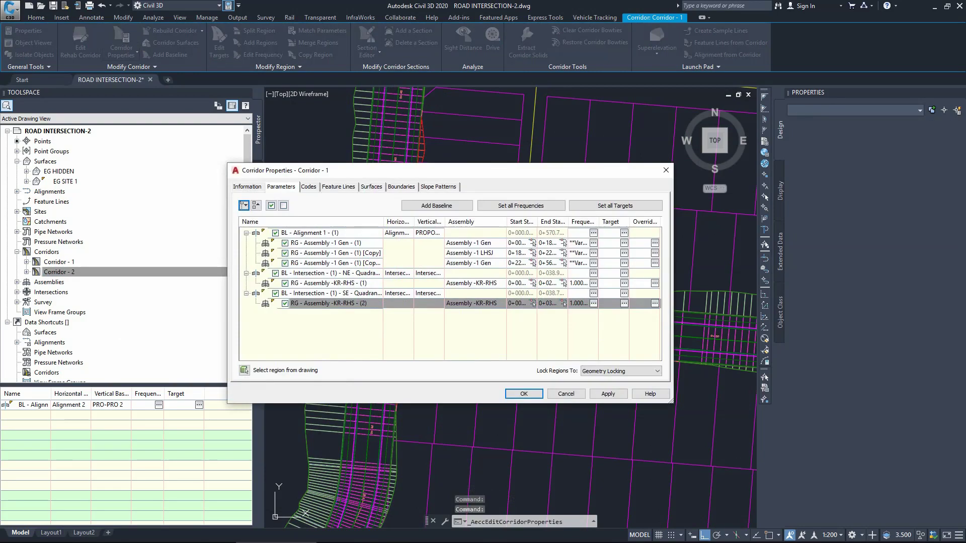
pyautogui.moveTo(671, 401); pyautogui.dragTo(778, 484)
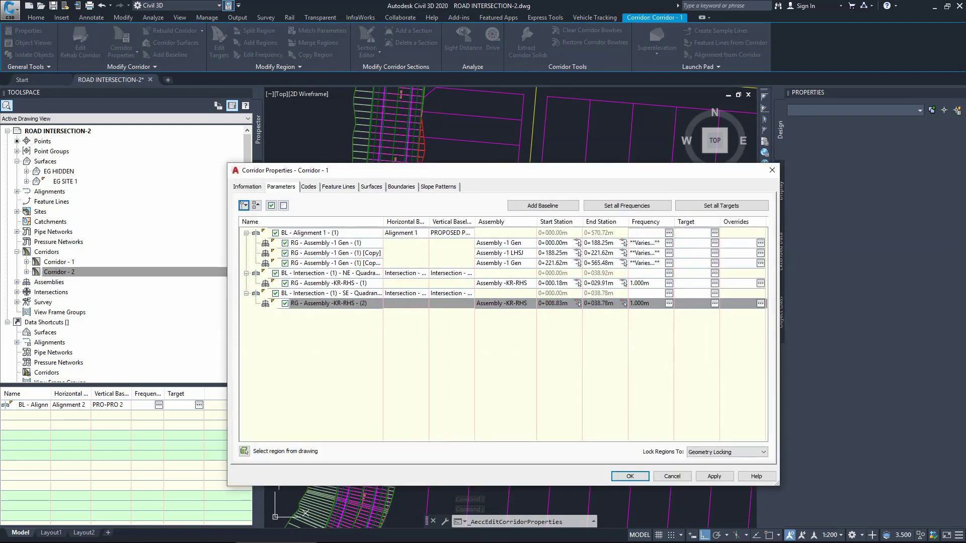
pyautogui.click(772, 170)
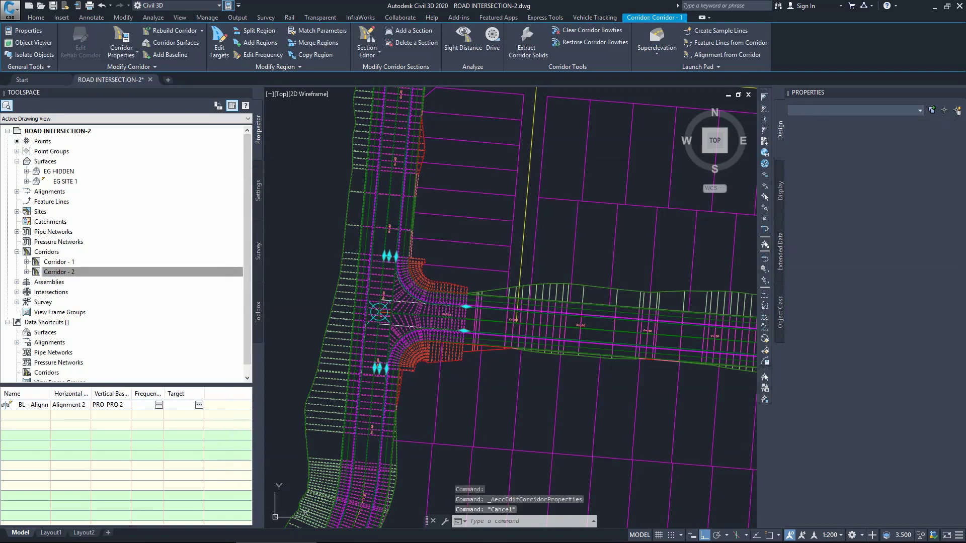
# - Reopen the Corridor - 1 properties and widen the horizontal and vertical baseline columns to review the baselines assigned to each quadrant
pyautogui.click(369, 187)
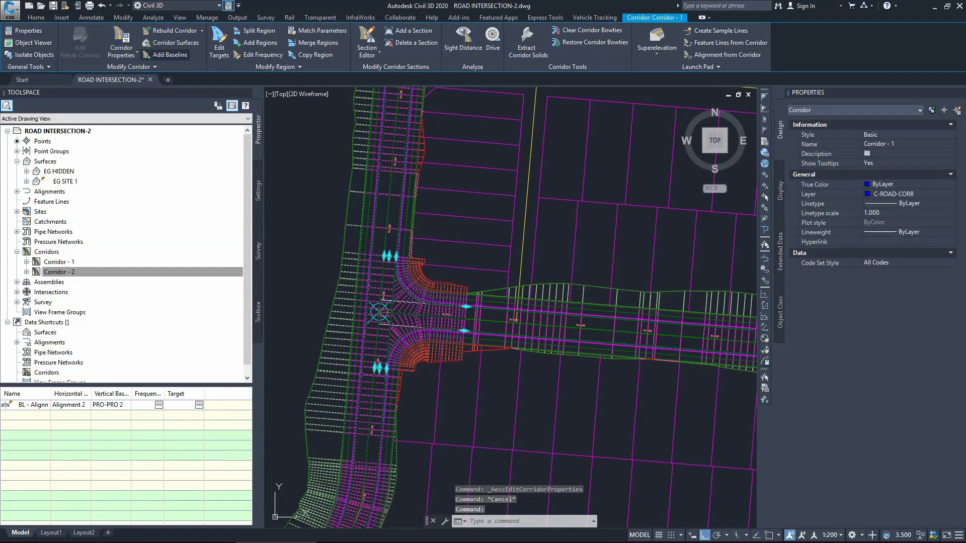
pyautogui.click(121, 44)
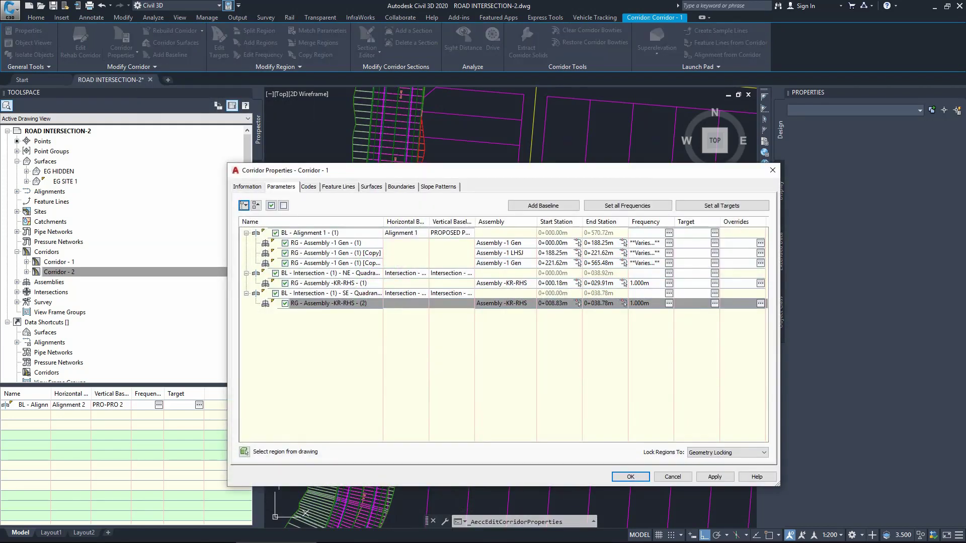
pyautogui.moveTo(432, 221); pyautogui.dragTo(461, 222)
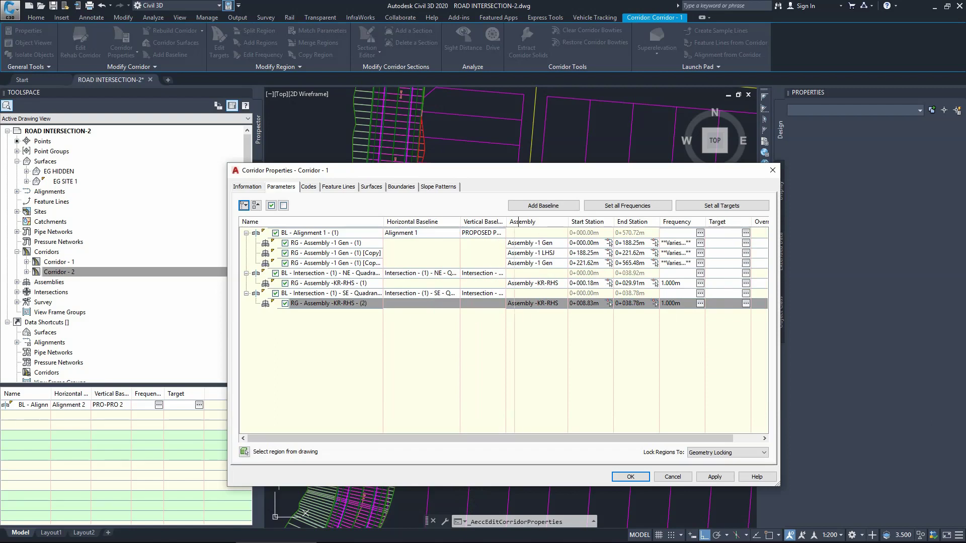
pyautogui.moveTo(513, 222); pyautogui.dragTo(532, 222)
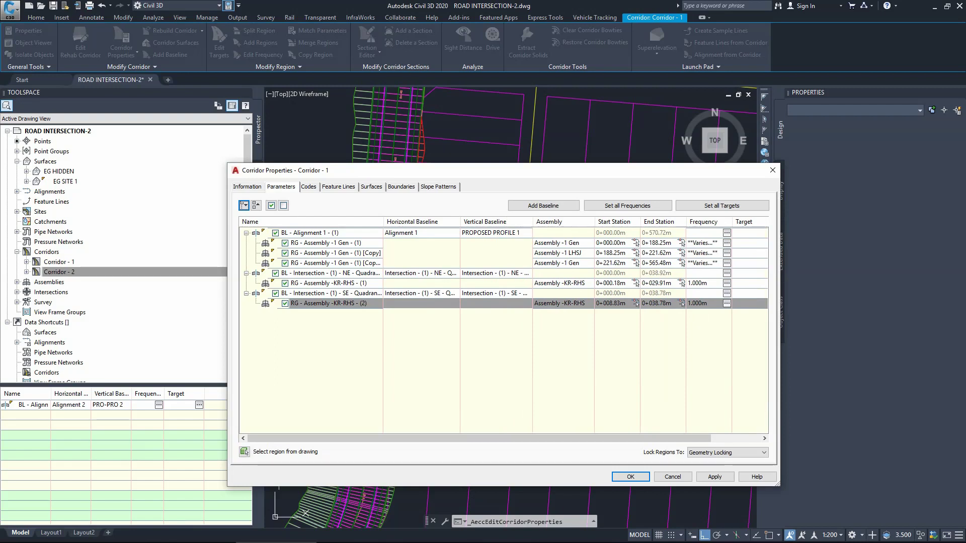
pyautogui.moveTo(497, 222); pyautogui.dragTo(496, 222)
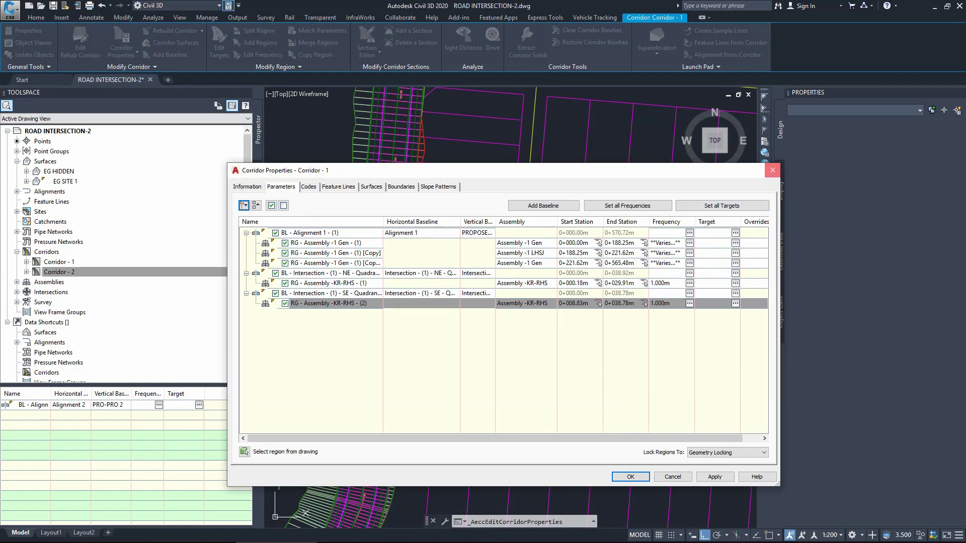
pyautogui.press('Return')
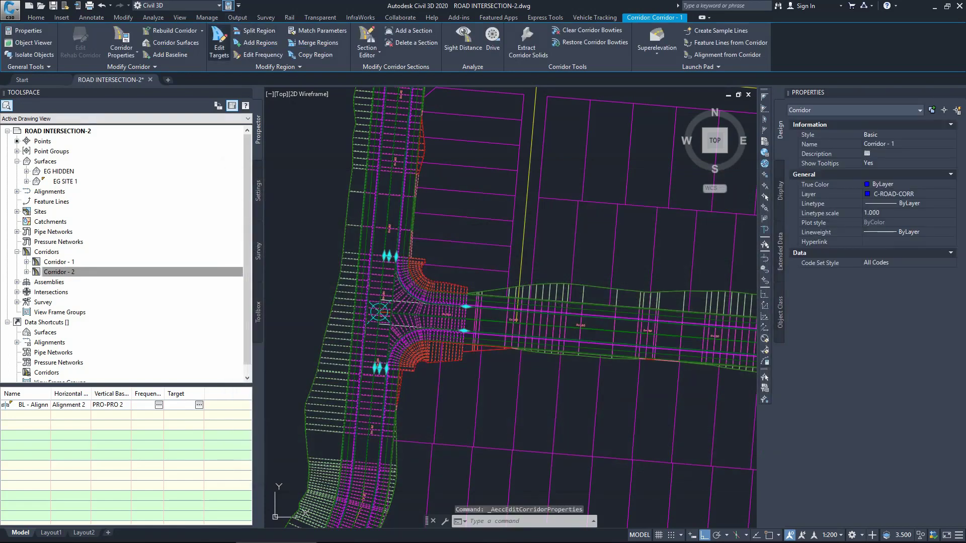
# - Review the width target and outside elevation target mappings of the NE curb-return region, then leave target editing
pyautogui.click(219, 43)
pyautogui.click(410, 307)
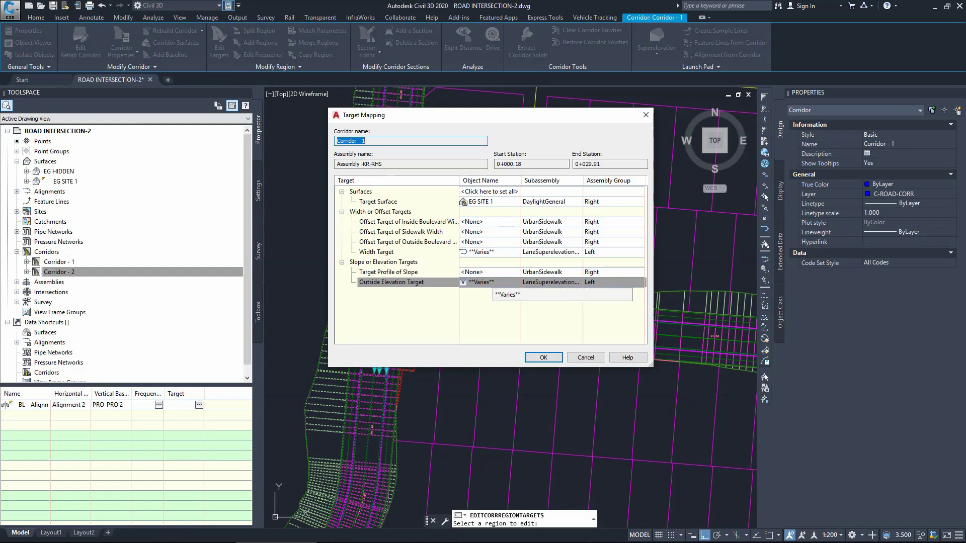
pyautogui.click(482, 251)
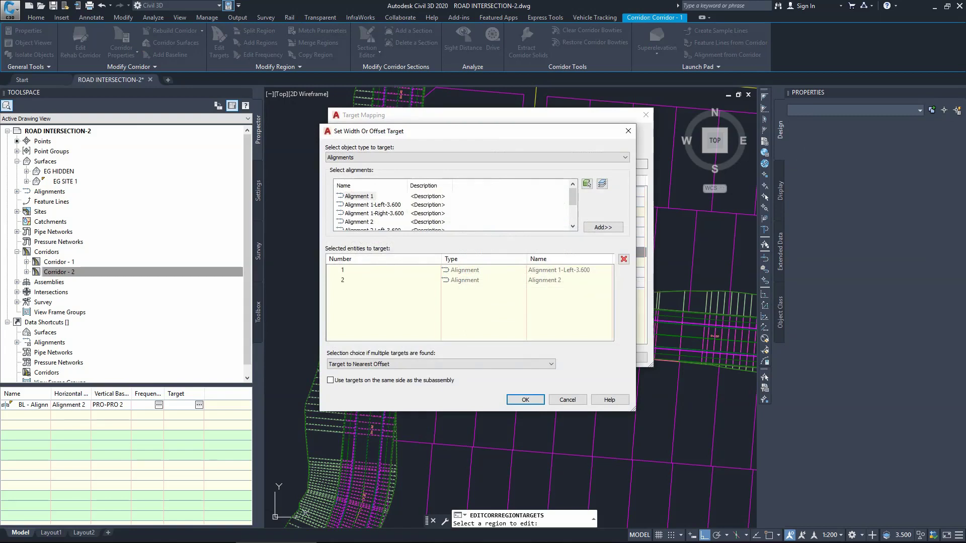
pyautogui.click(524, 400)
pyautogui.click(487, 282)
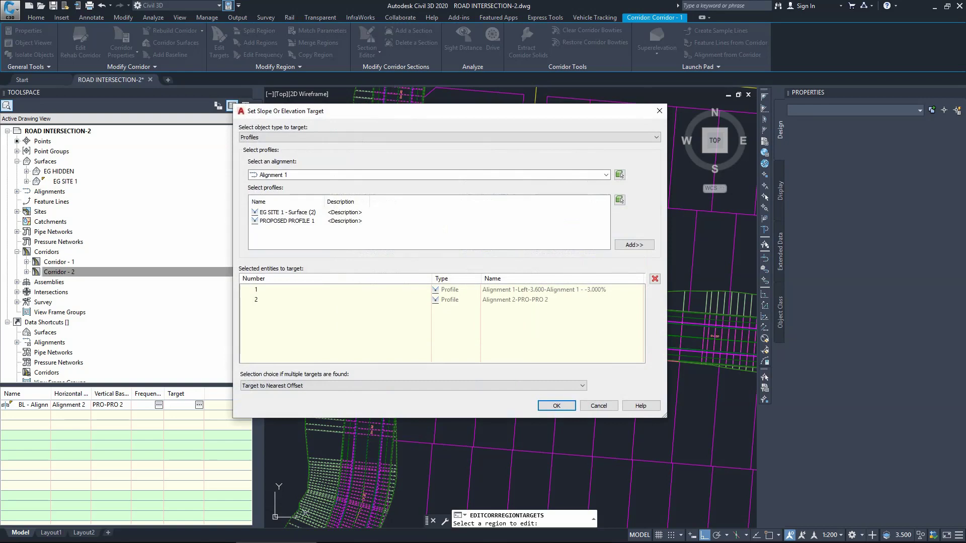
pyautogui.click(556, 406)
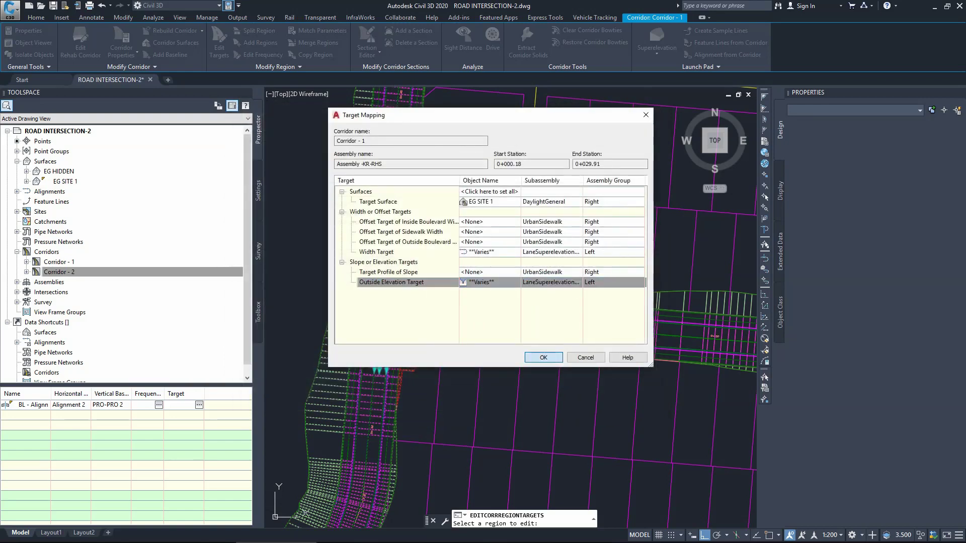
pyautogui.click(543, 357)
pyautogui.scroll(-2, 355, 283)
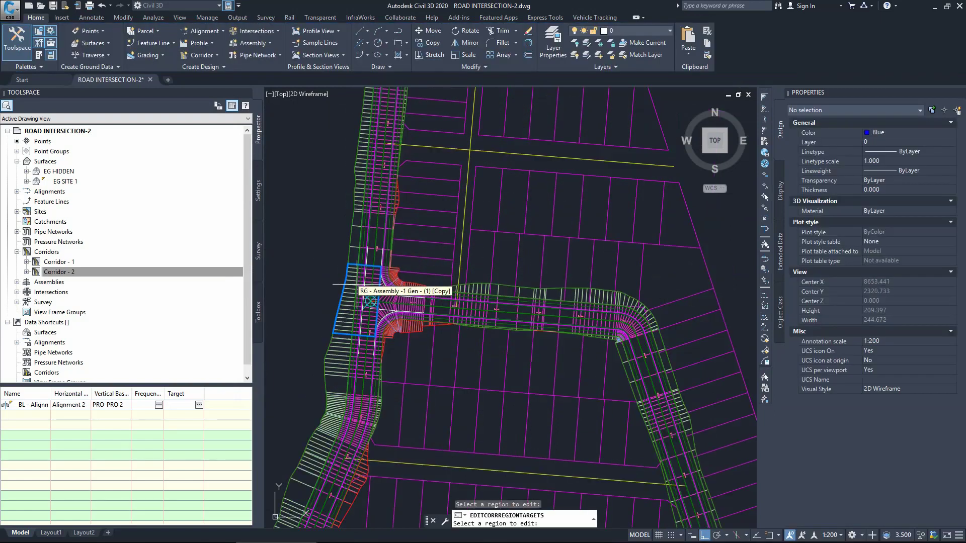
pyautogui.press('Escape')
pyautogui.press('Escape')
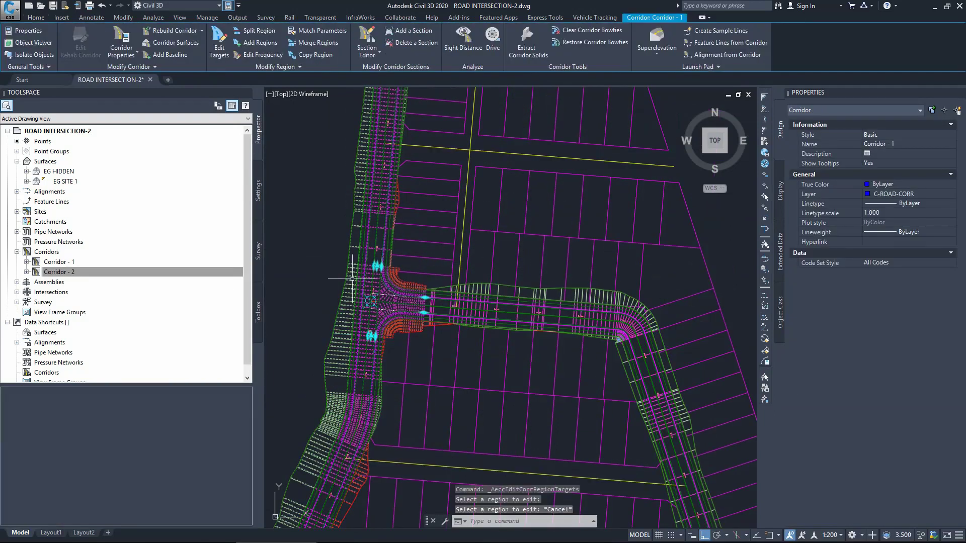
# - Select both Corridor - 1 and Corridor - 2 and switch to the SE isometric view
pyautogui.scroll(-1, 353, 280)
pyautogui.moveTo(353, 280); pyautogui.dragTo(411, 243, button='middle')
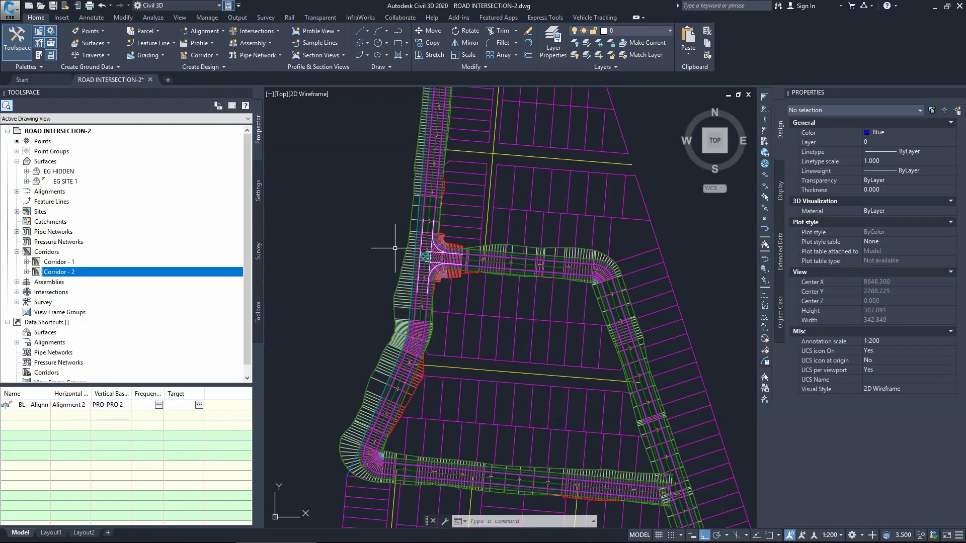
pyautogui.click(402, 249)
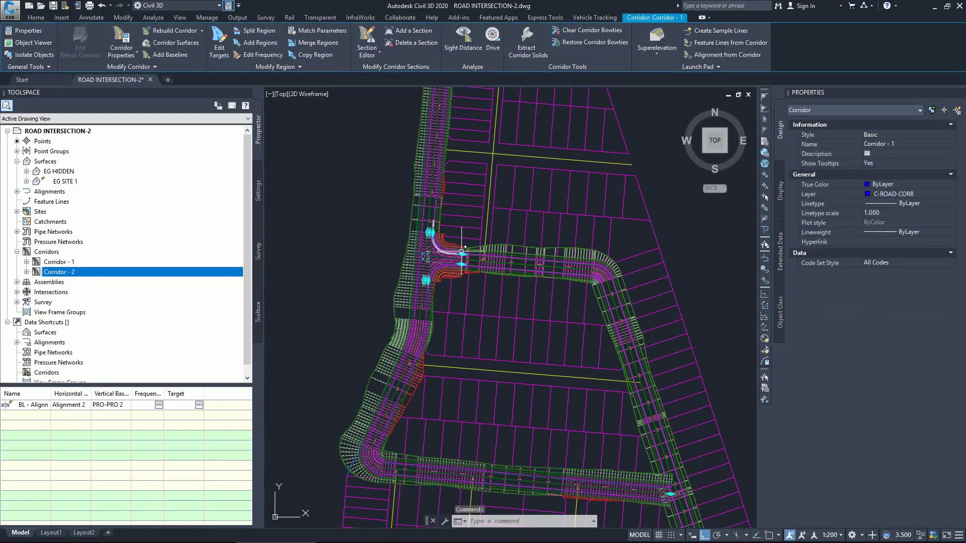
pyautogui.click(481, 242)
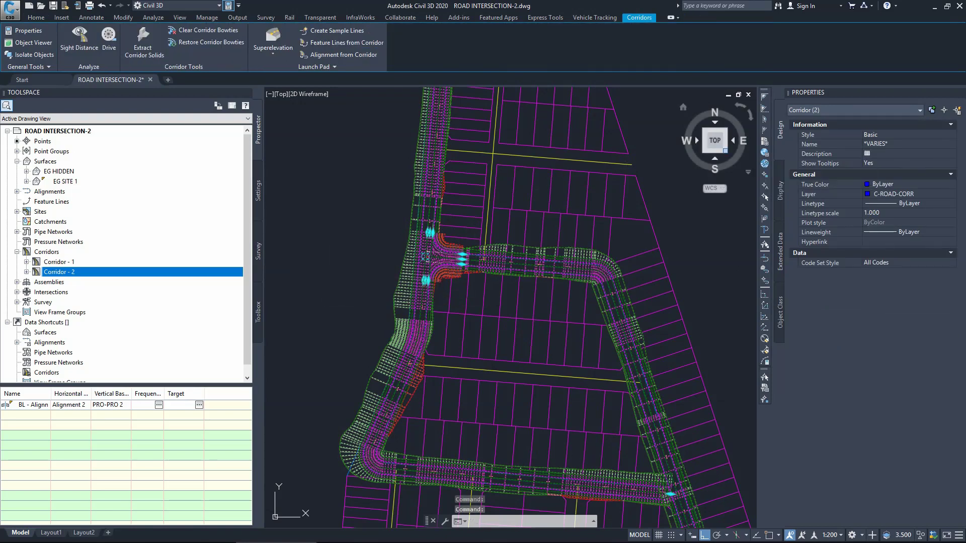
pyautogui.click(725, 150)
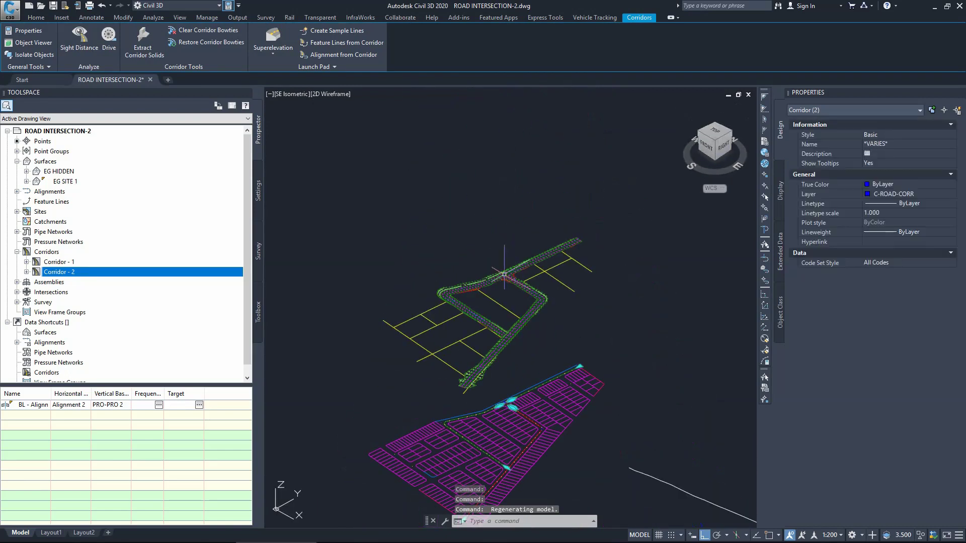
# - Examine up close in 3D how the curb-return regions join the main road and side road corridors
pyautogui.scroll(4, 505, 275)
pyautogui.scroll(3, 510, 312)
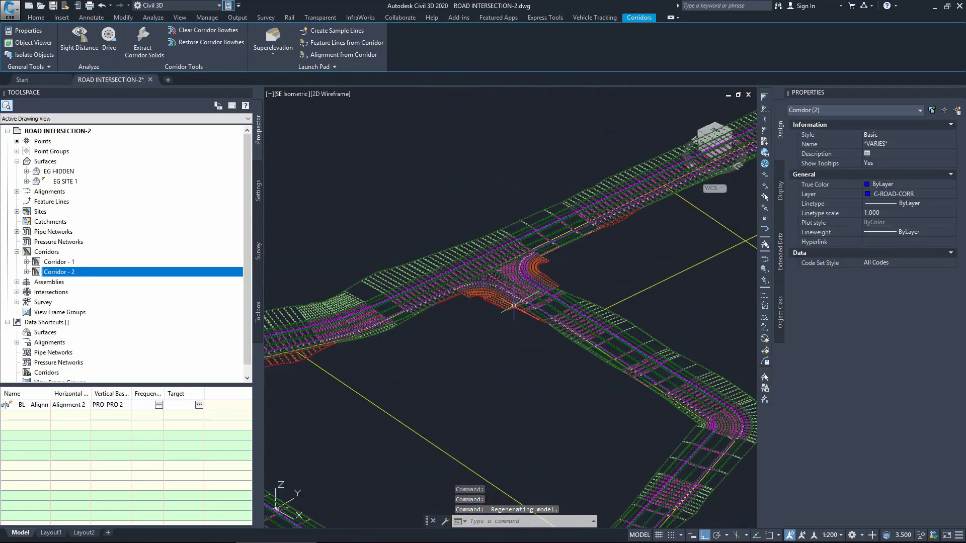
pyautogui.scroll(3, 510, 312)
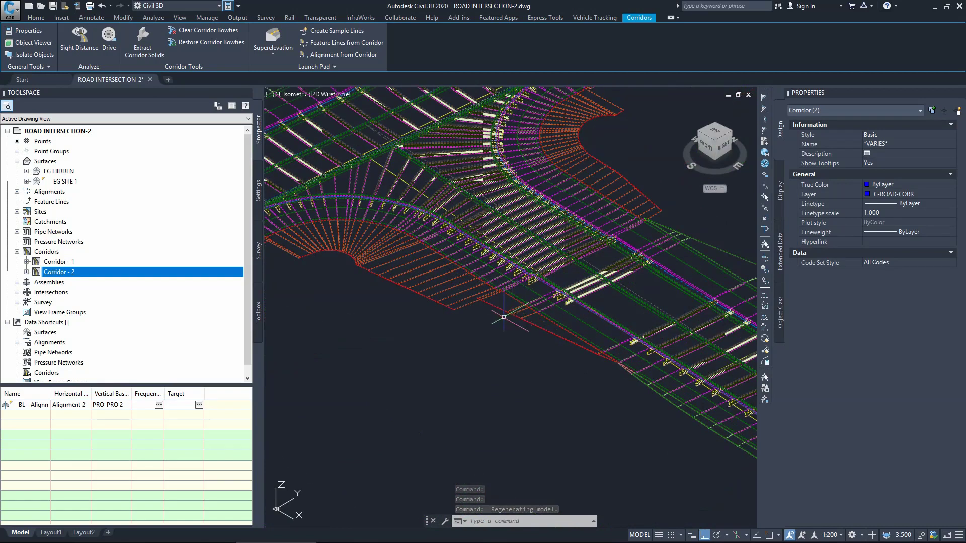
pyautogui.scroll(2, 503, 307)
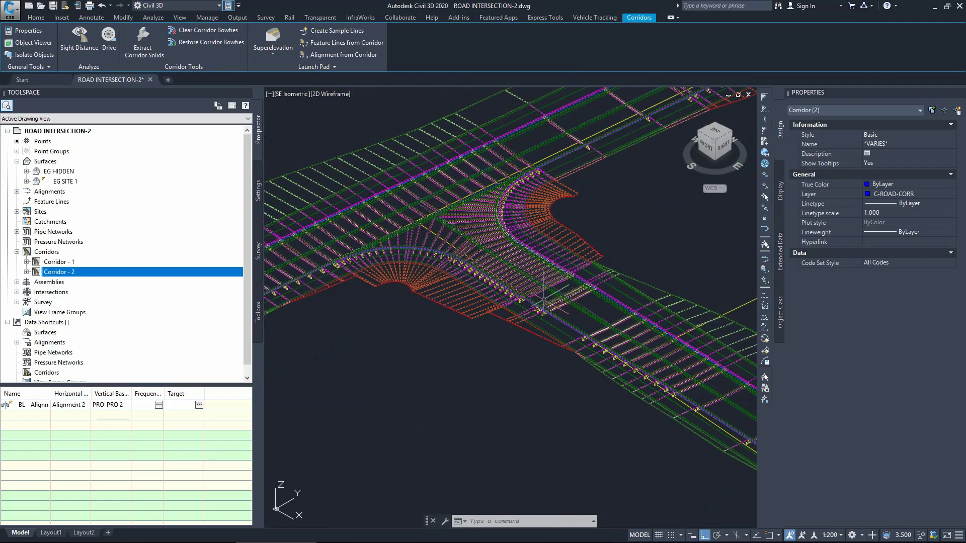
pyautogui.scroll(3, 533, 301)
pyautogui.scroll(2, 566, 277)
pyautogui.scroll(-4, 566, 276)
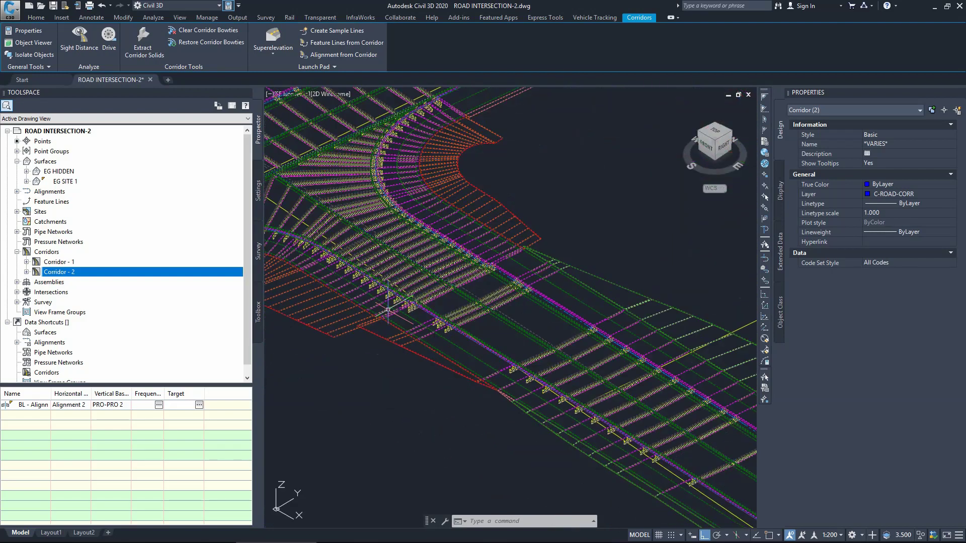
# - Inspect in 3D the lane cross-sections where the intersection meets the side road, clearing the corridor selection for a clearer look
pyautogui.scroll(4, 541, 285)
pyautogui.scroll(-2, 542, 285)
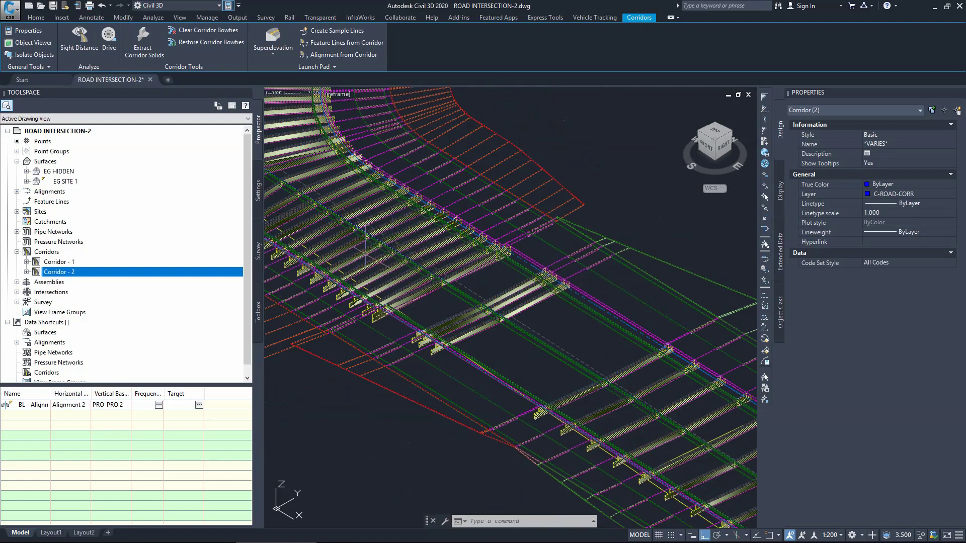
pyautogui.scroll(1, 381, 287)
pyautogui.scroll(1, 380, 287)
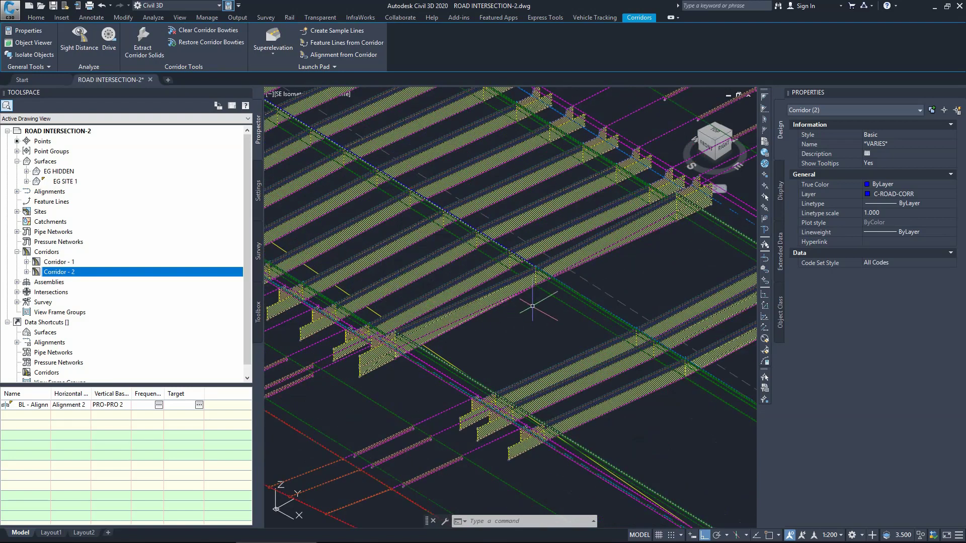
pyautogui.scroll(-2, 446, 353)
pyautogui.scroll(2, 559, 365)
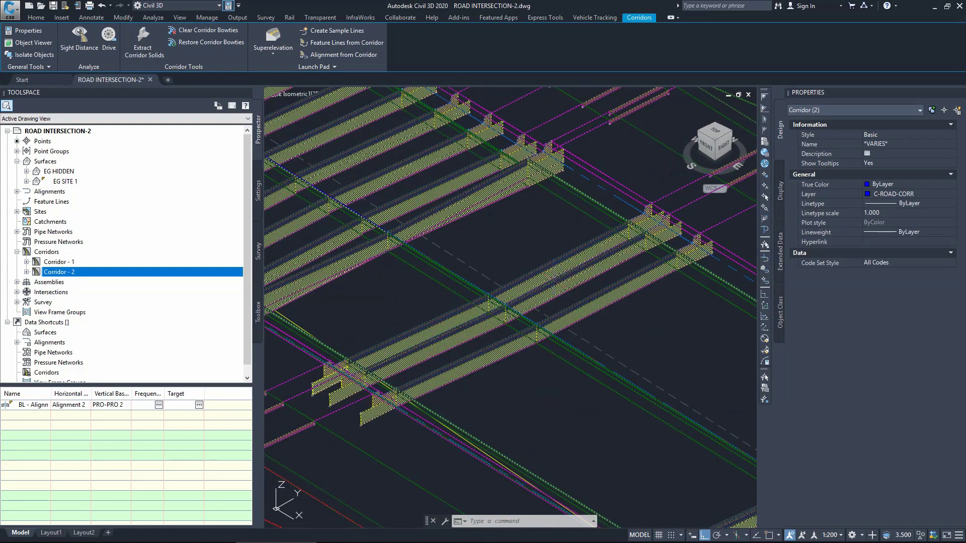
pyautogui.press('Escape')
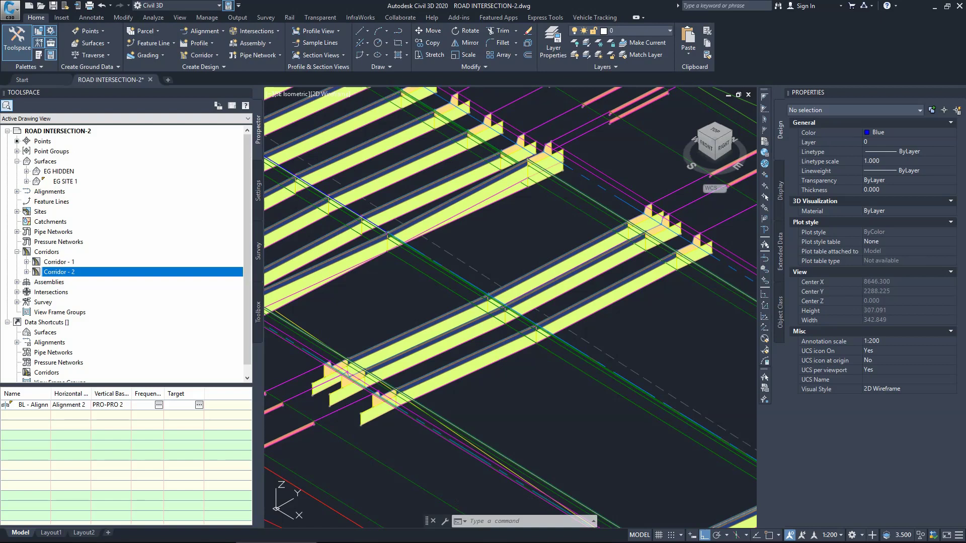
pyautogui.scroll(-1, 461, 288)
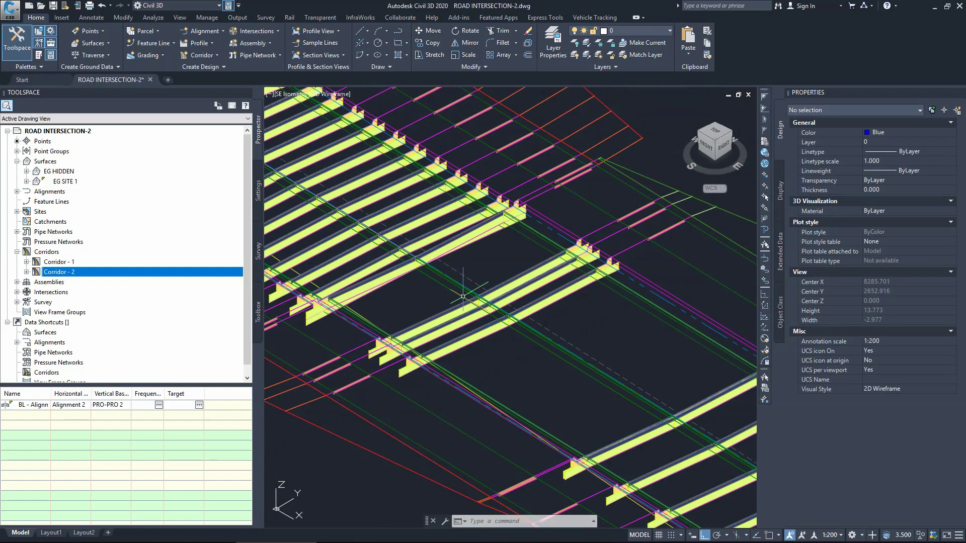
pyautogui.scroll(1, 346, 239)
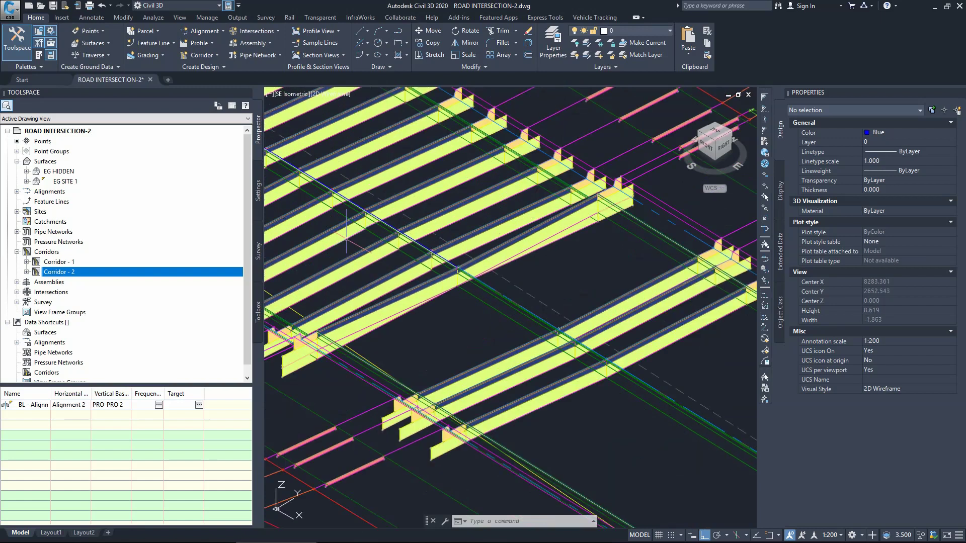
pyautogui.scroll(-2, 464, 224)
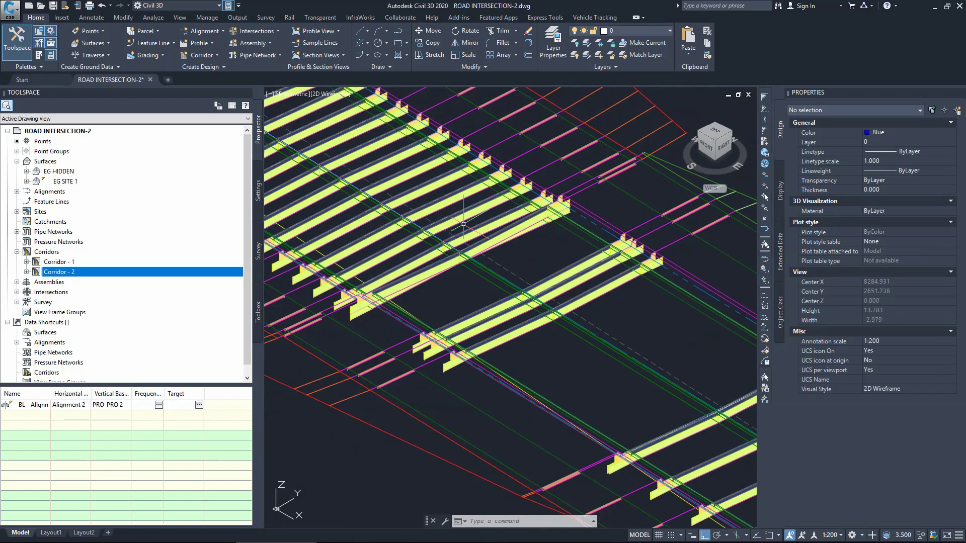
pyautogui.scroll(-2, 565, 211)
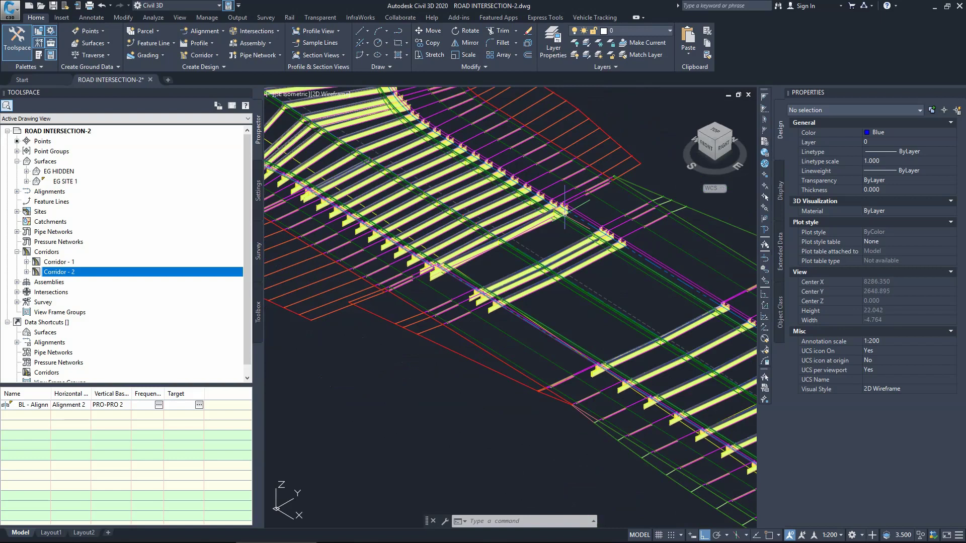
# - Return to the top view and bring the full-width road assembly in the circled assembly group into close view
pyautogui.moveTo(715, 130)
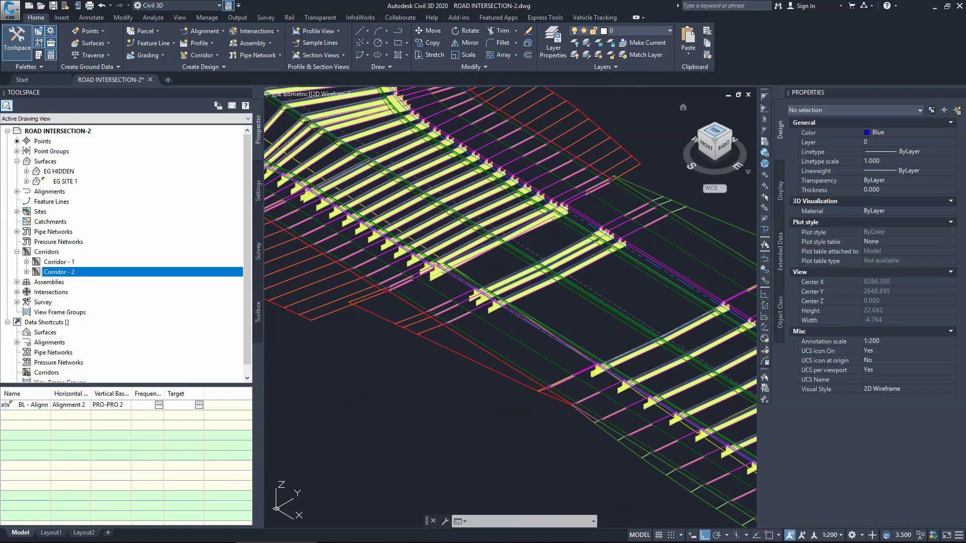
pyautogui.click(715, 130)
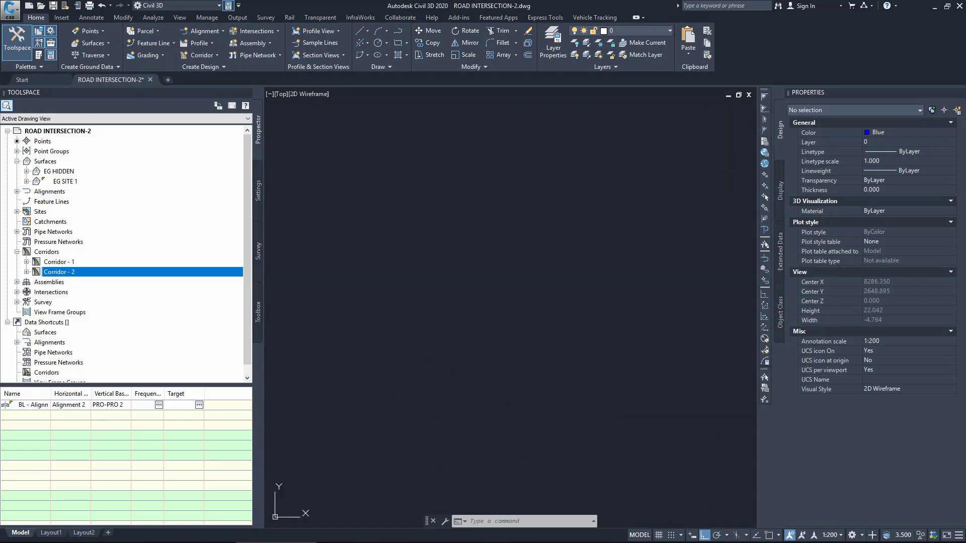
pyautogui.scroll(-2, 466, 377)
pyautogui.scroll(3, 481, 403)
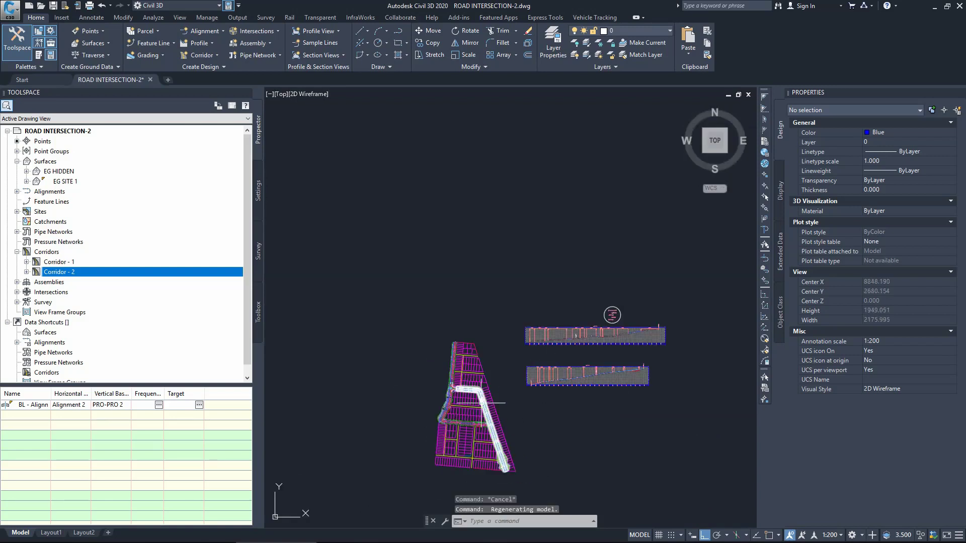
pyautogui.scroll(3, 493, 403)
pyautogui.scroll(-5, 461, 373)
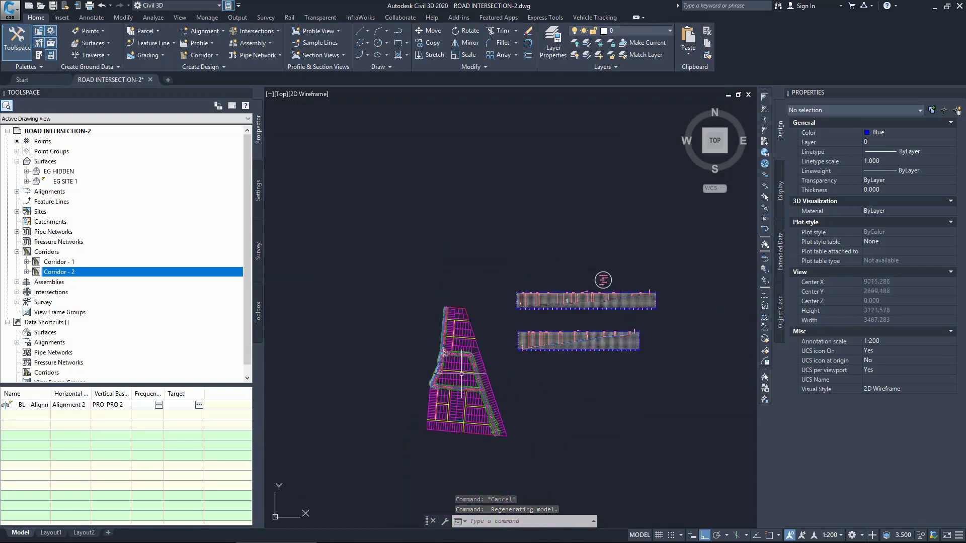
pyautogui.scroll(2, 461, 373)
pyautogui.scroll(-2, 599, 274)
pyautogui.scroll(6, 643, 253)
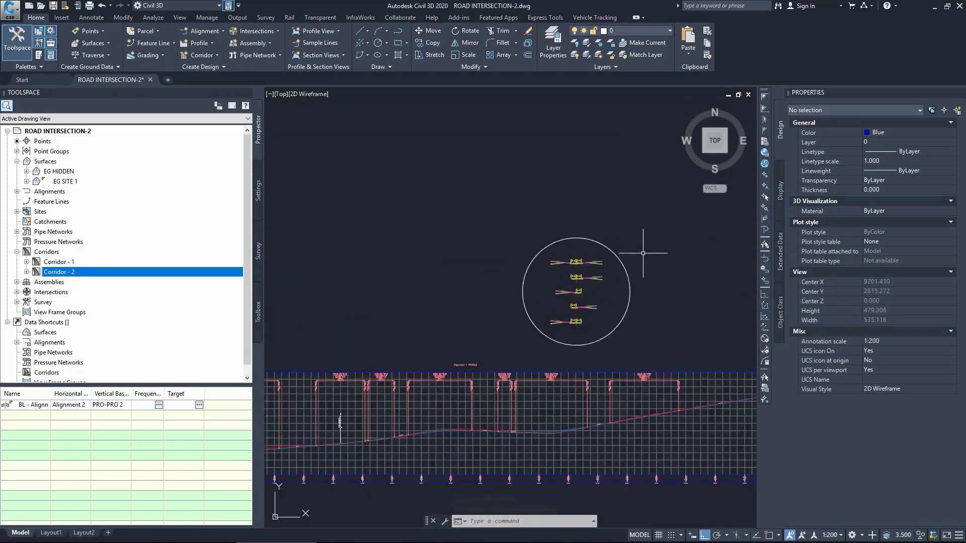
pyautogui.scroll(12, 589, 276)
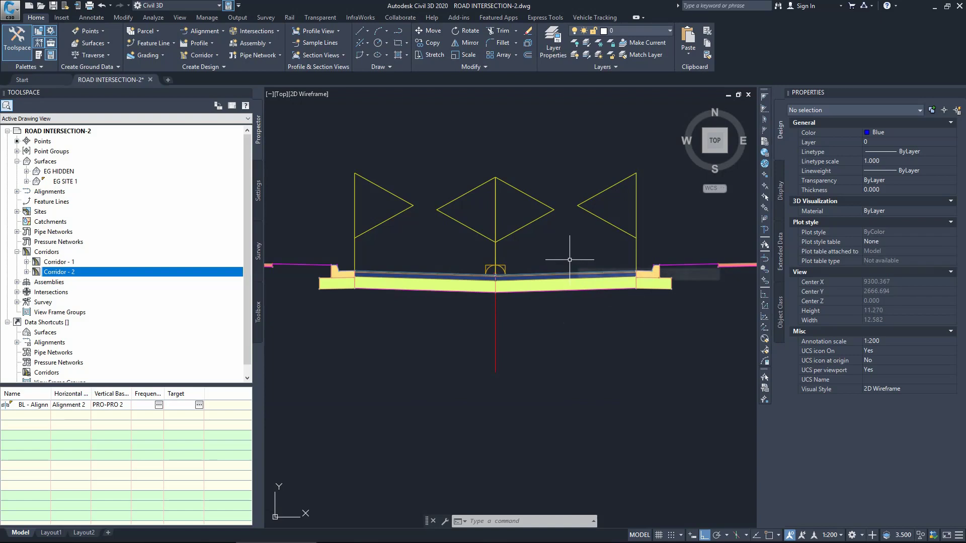
# - Select all similar LaneSuperelevationAOR subassemblies across the assemblies and set their default slope to -3%
pyautogui.moveTo(570, 260)
pyautogui.click(557, 280)
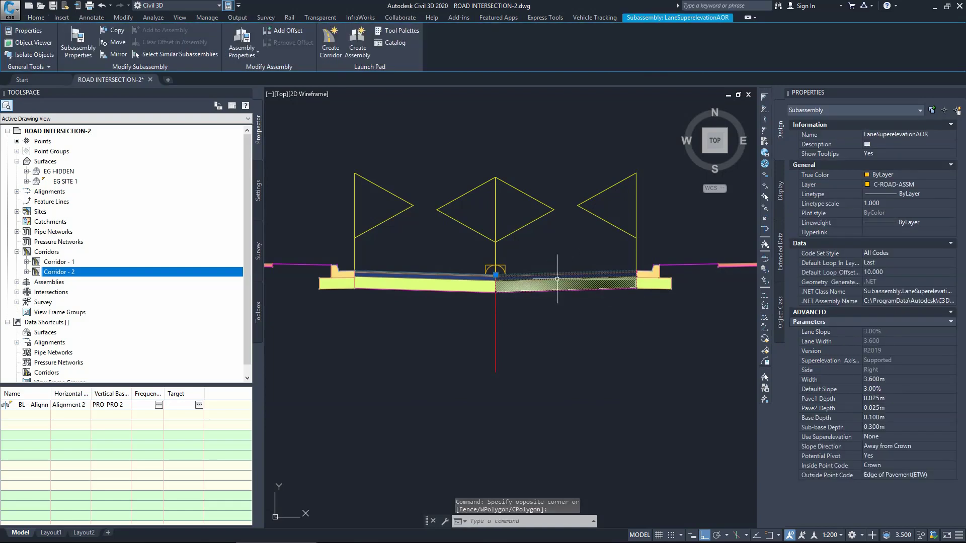
pyautogui.rightClick(557, 279)
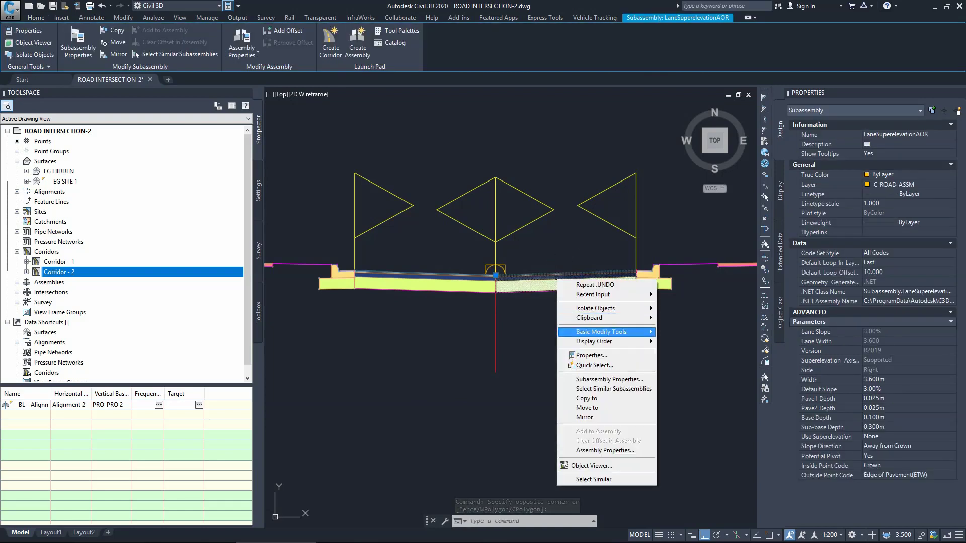
pyautogui.click(611, 389)
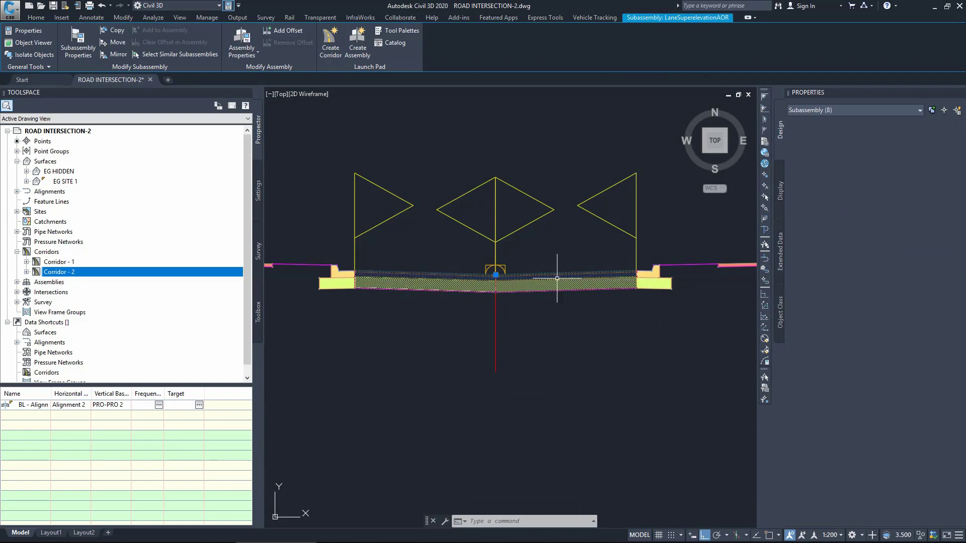
pyautogui.scroll(4, 508, 293)
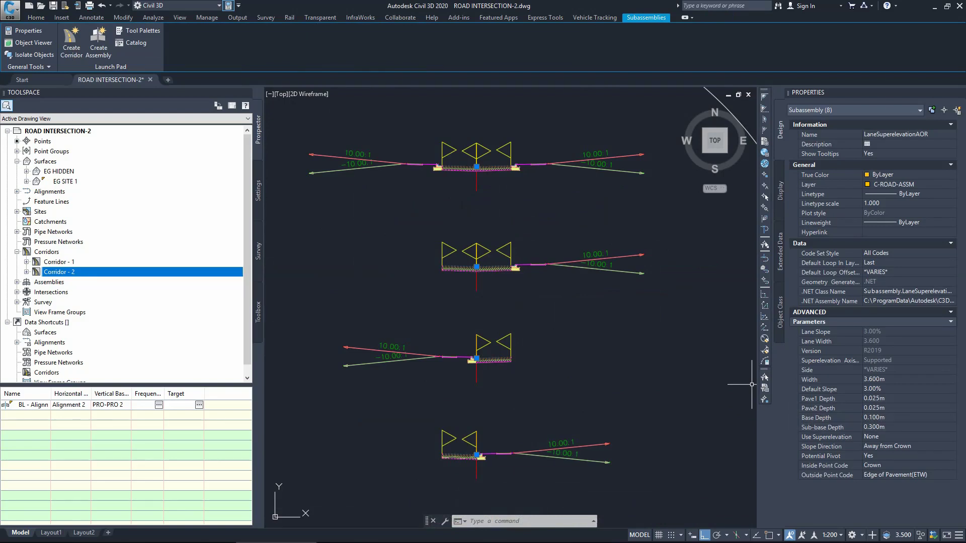
pyautogui.click(885, 389)
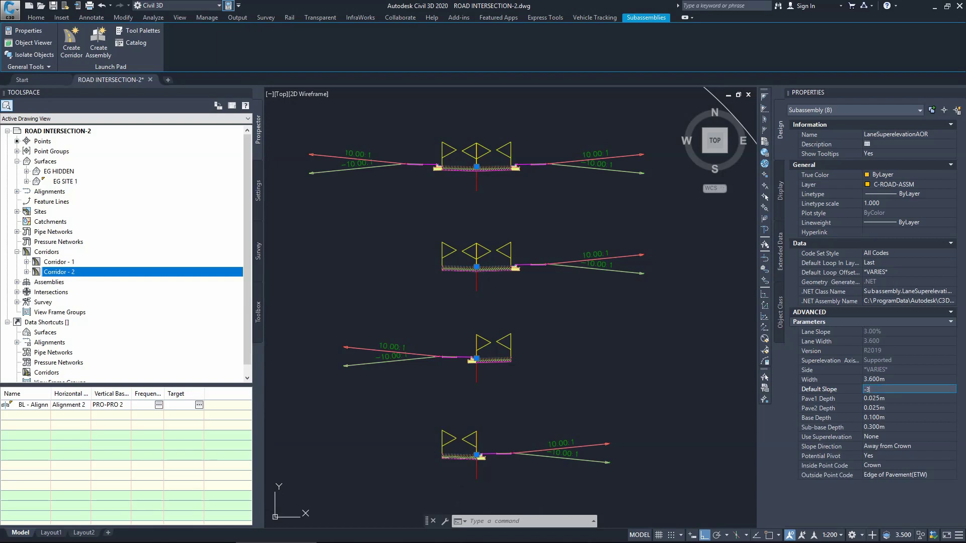
pyautogui.press('Return')
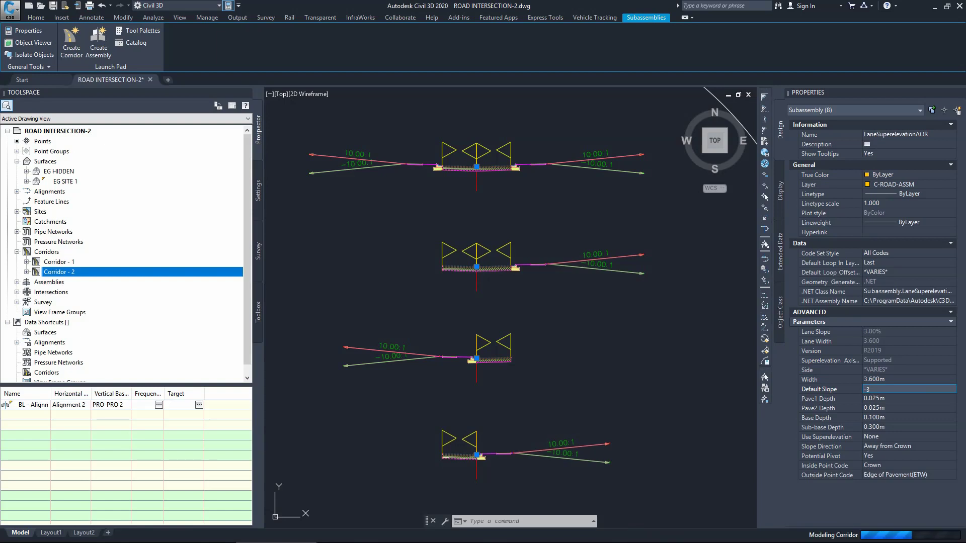
pyautogui.press('Tab')
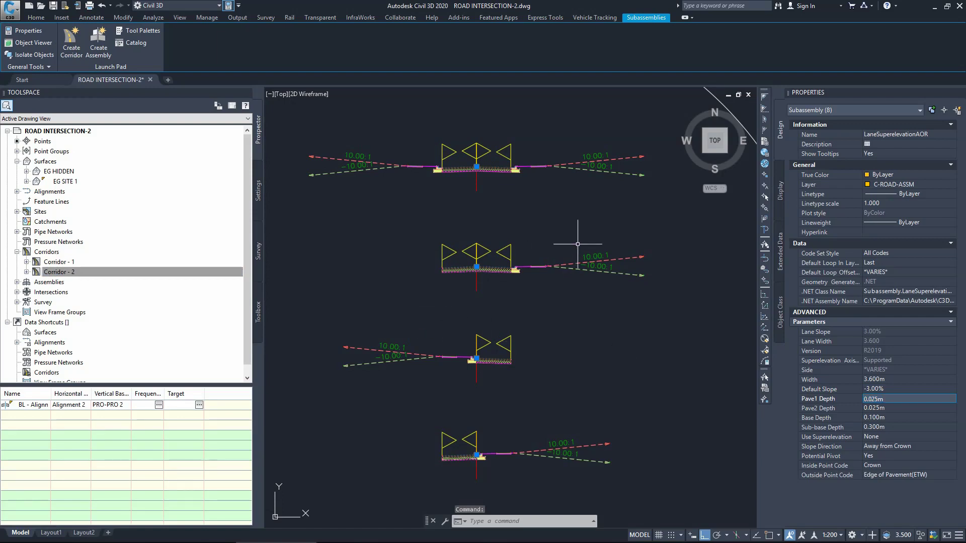
# - Examine the remodelled intersection and both road corridors in plan, and clear the subassembly selection
pyautogui.scroll(-6, 571, 248)
pyautogui.scroll(-8, 571, 248)
pyautogui.scroll(6, 466, 321)
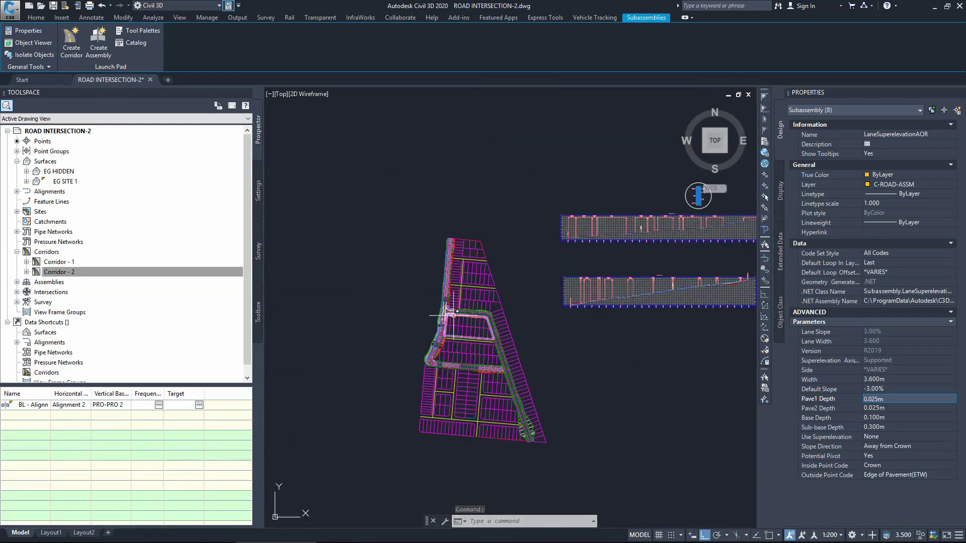
pyautogui.scroll(4, 461, 326)
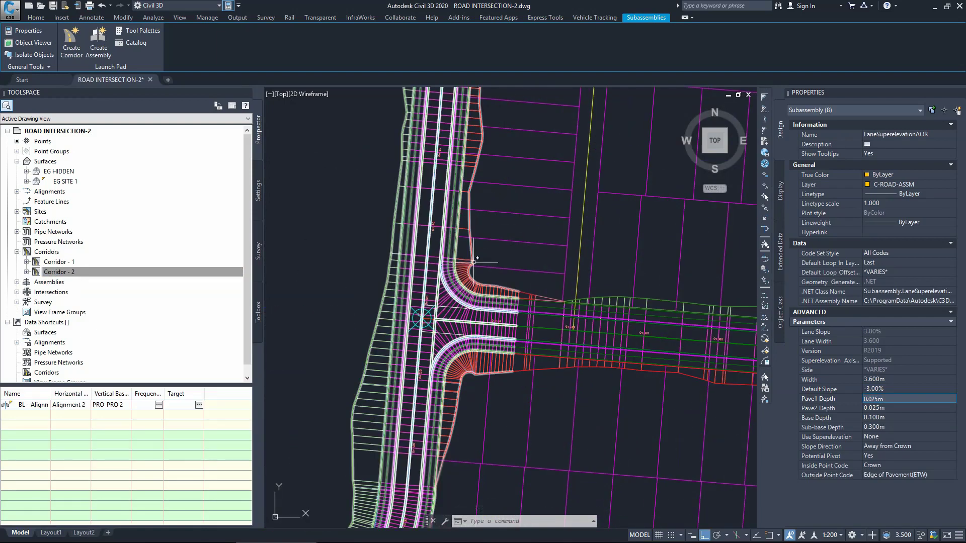
pyautogui.scroll(2, 433, 265)
pyautogui.scroll(-3, 433, 265)
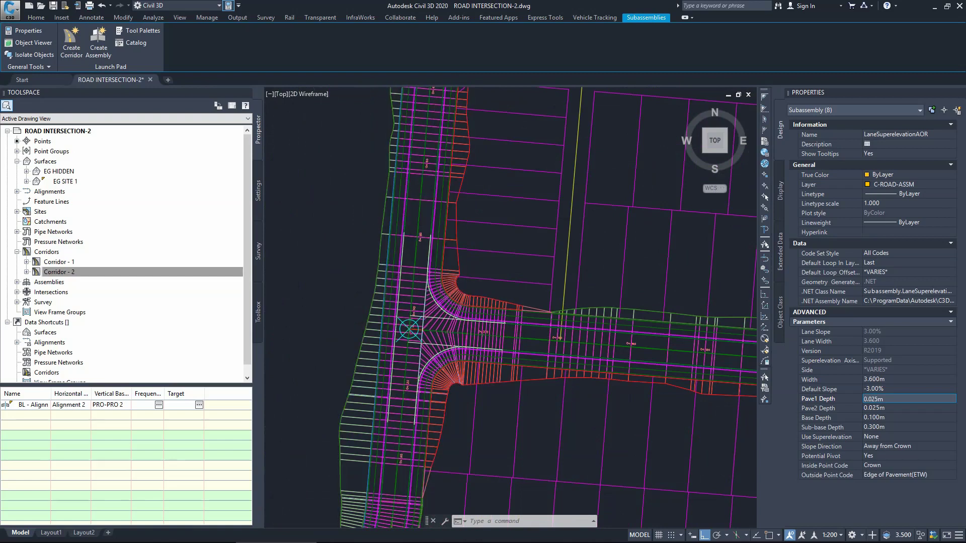
pyautogui.scroll(-3, 412, 236)
pyautogui.scroll(2, 415, 274)
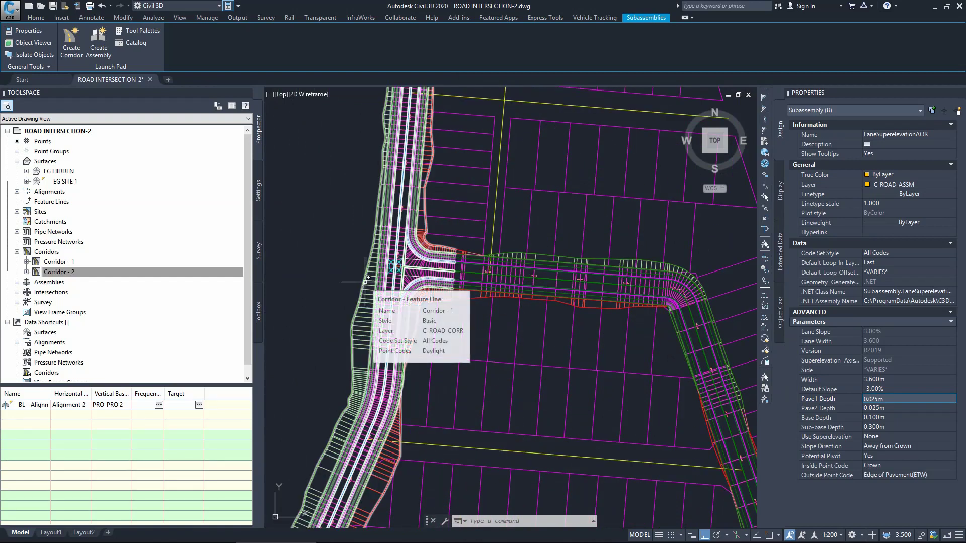
pyautogui.press('Escape')
pyautogui.scroll(-2, 341, 162)
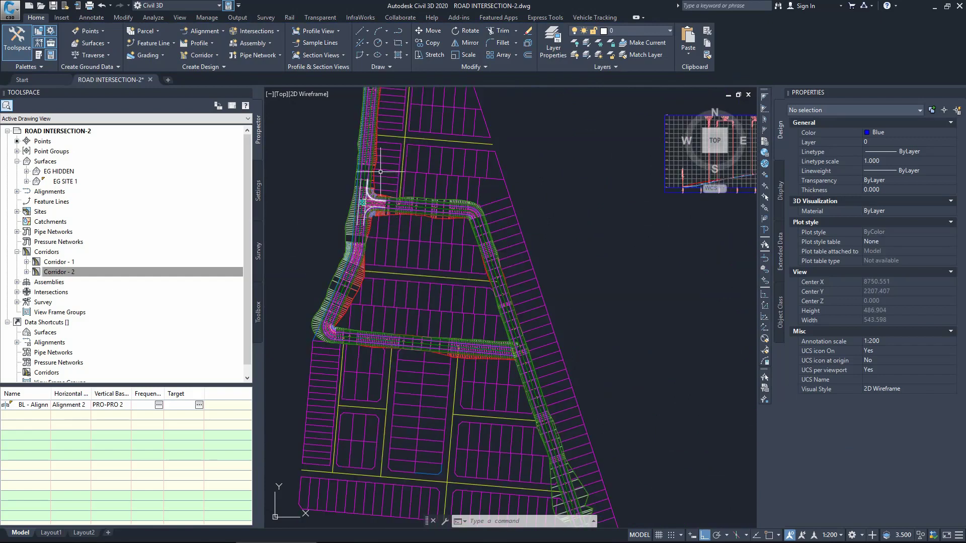